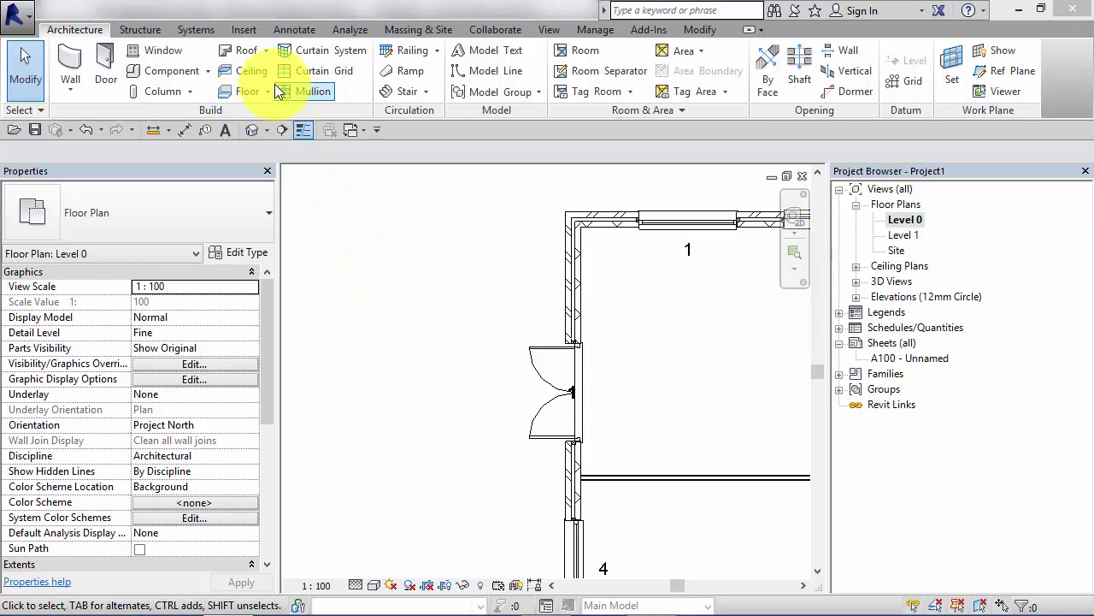
# Place a text note without a leader reading "An example of some text" outside the upper-left corner of the Level 0 plan.
pyautogui.click(291, 30)
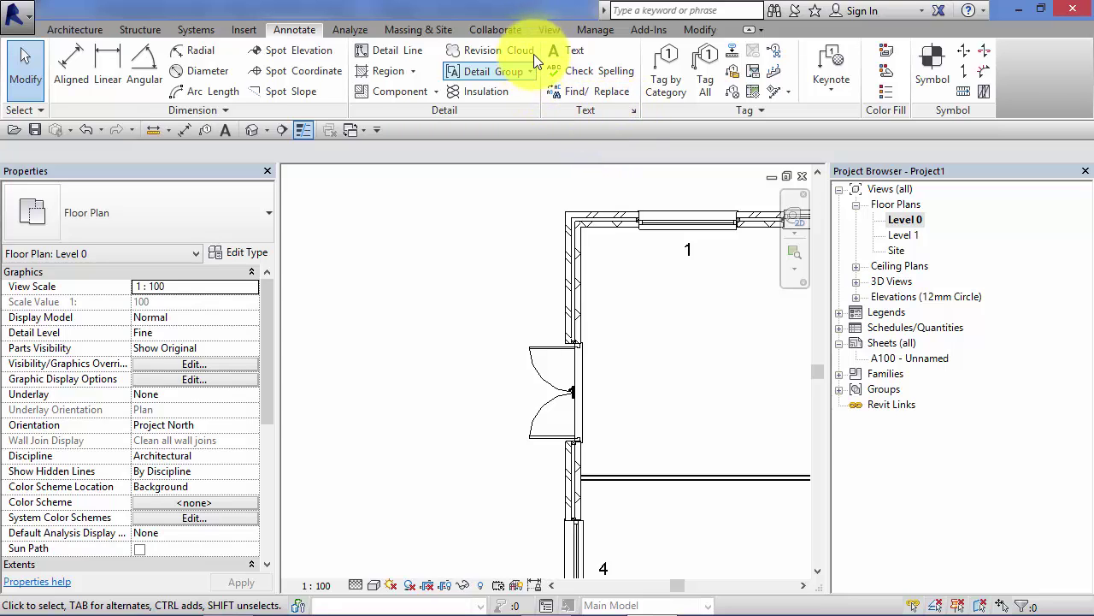
pyautogui.click(577, 52)
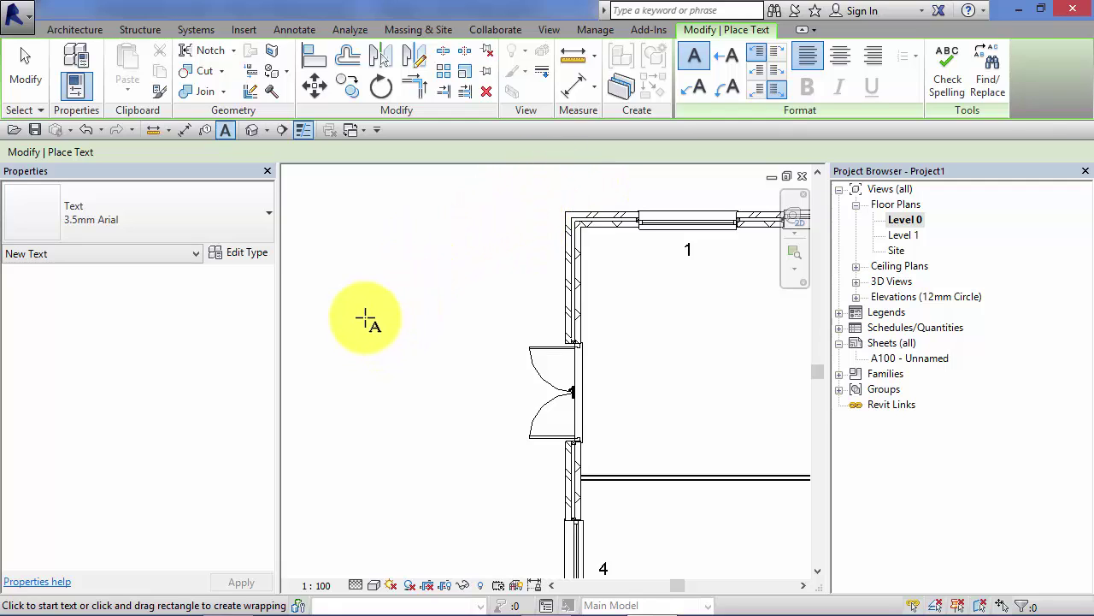
pyautogui.click(401, 239)
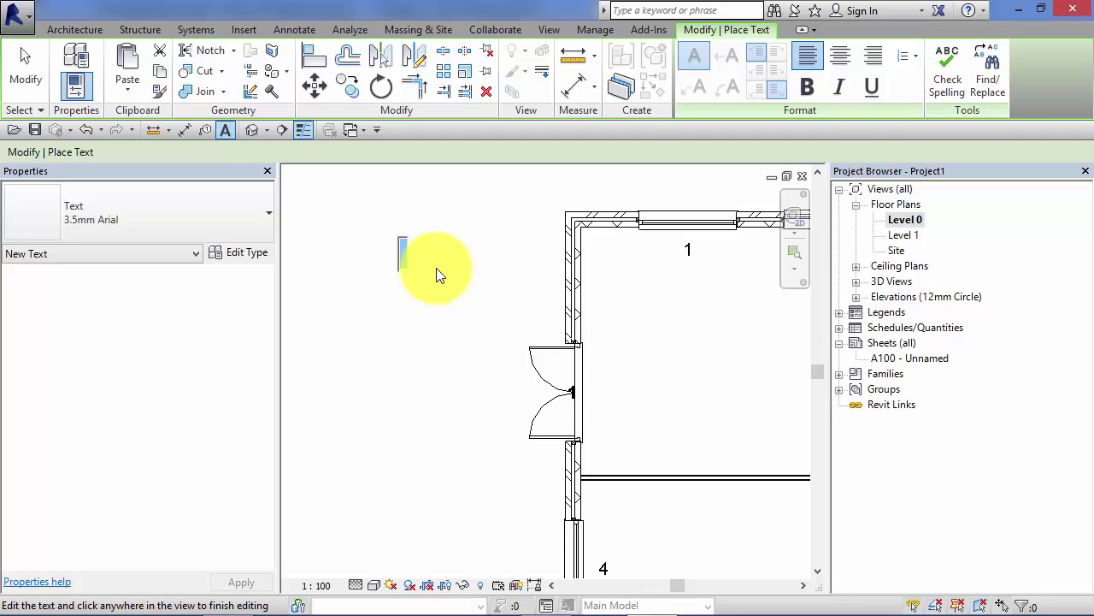
pyautogui.write('An example of some')
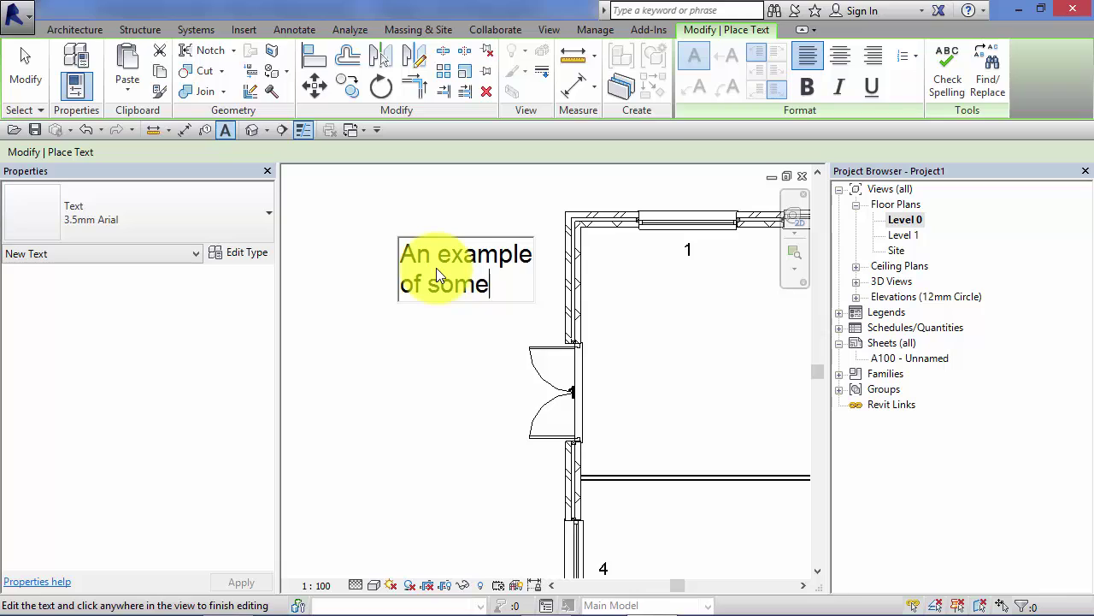
pyautogui.write('text')
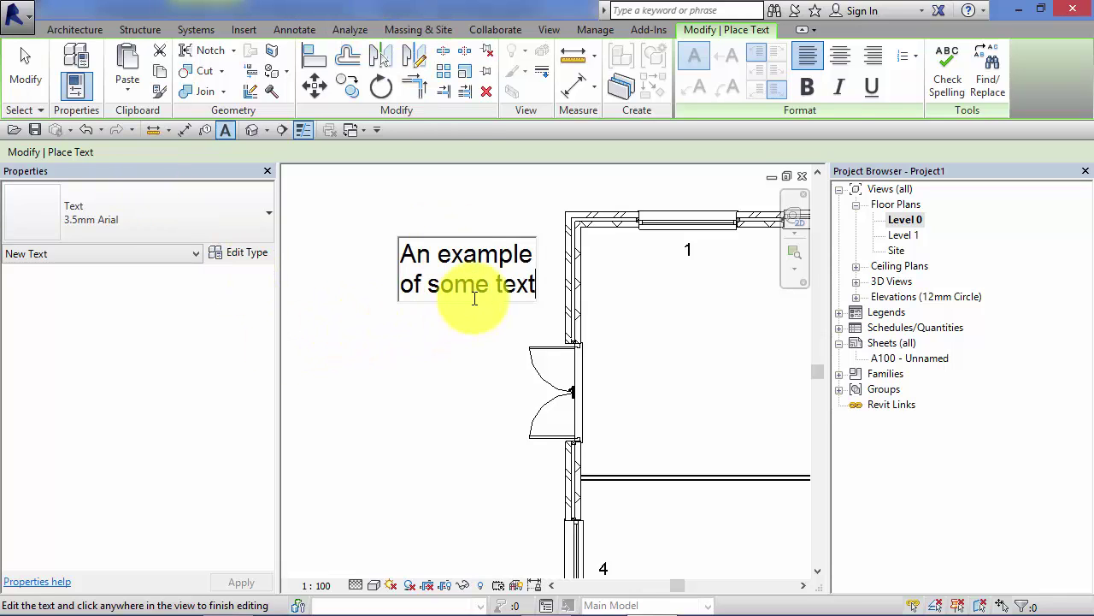
pyautogui.click(472, 358)
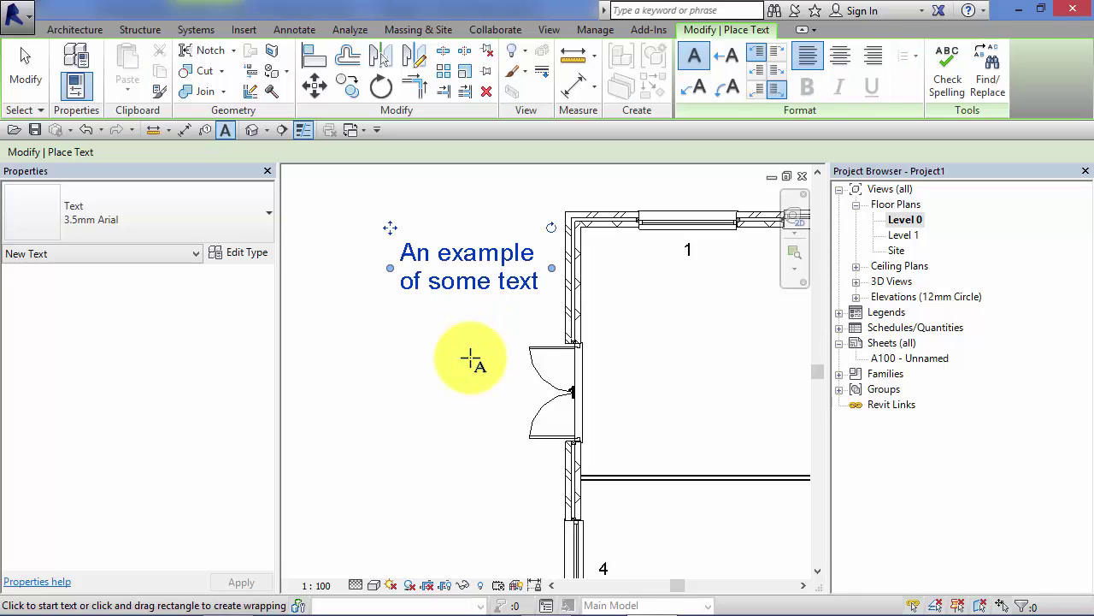
pyautogui.click(24, 76)
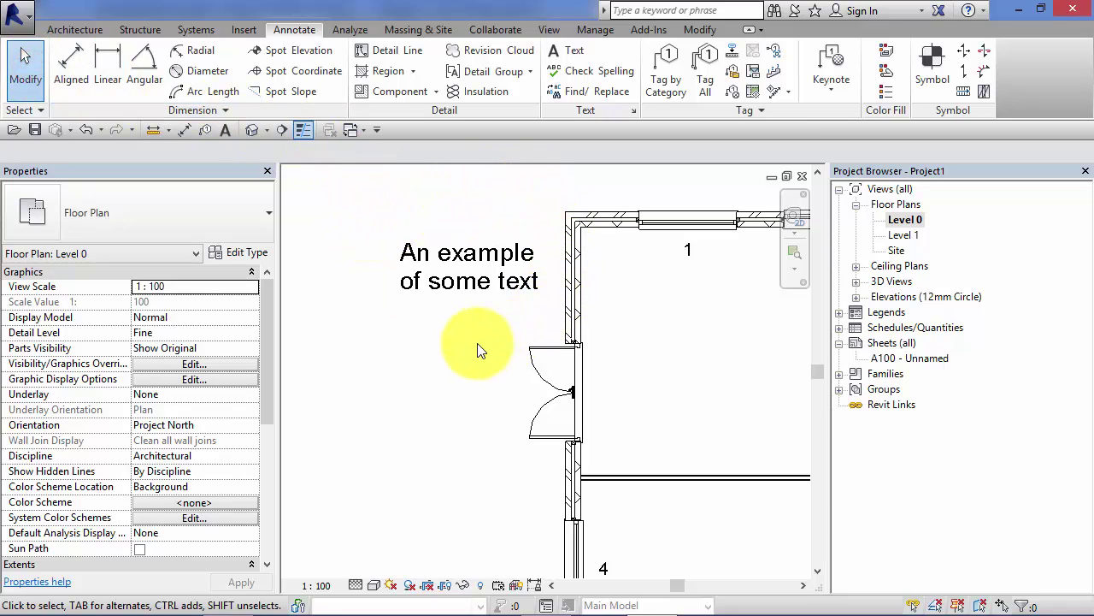
# Move the text note down beside the double doors, narrow its box from the left, and widen it so the text wraps onto two lines.
pyautogui.click(473, 292)
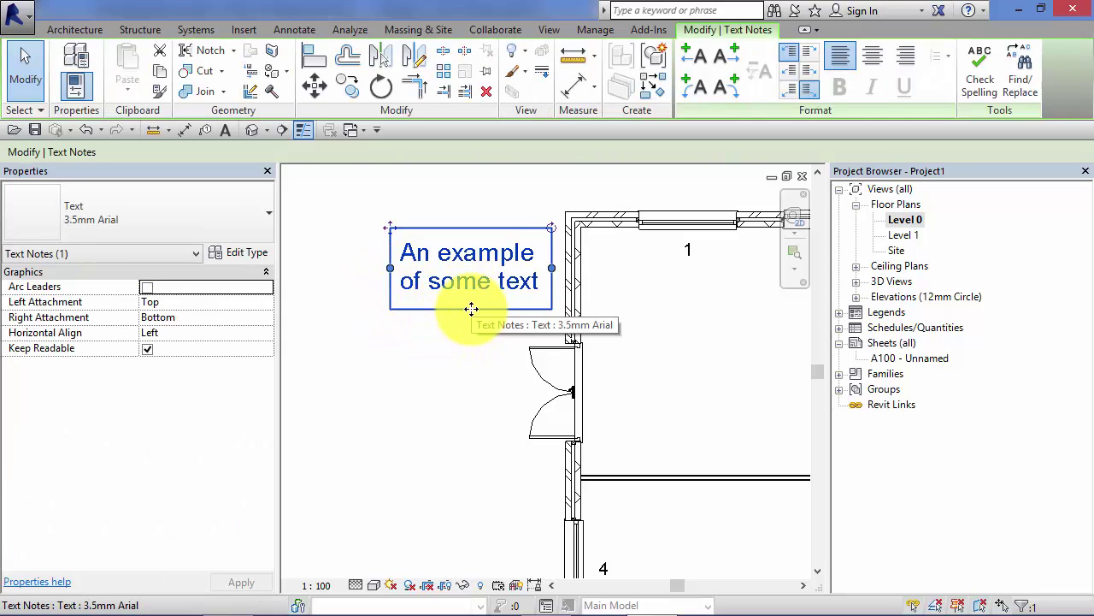
pyautogui.moveTo(472, 308); pyautogui.dragTo(412, 414)
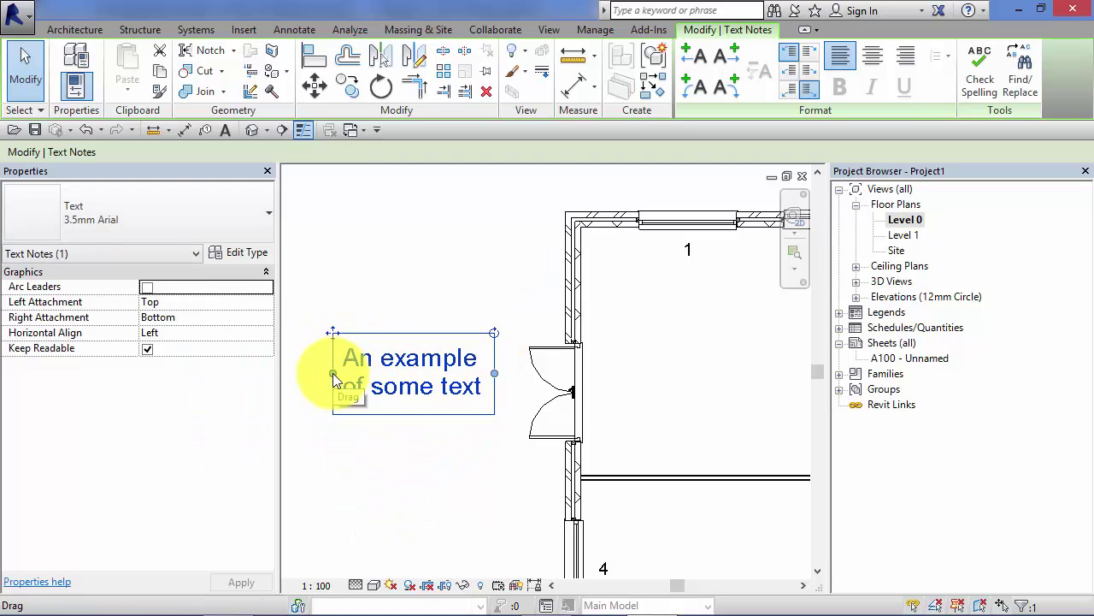
pyautogui.moveTo(333, 373); pyautogui.dragTo(382, 377)
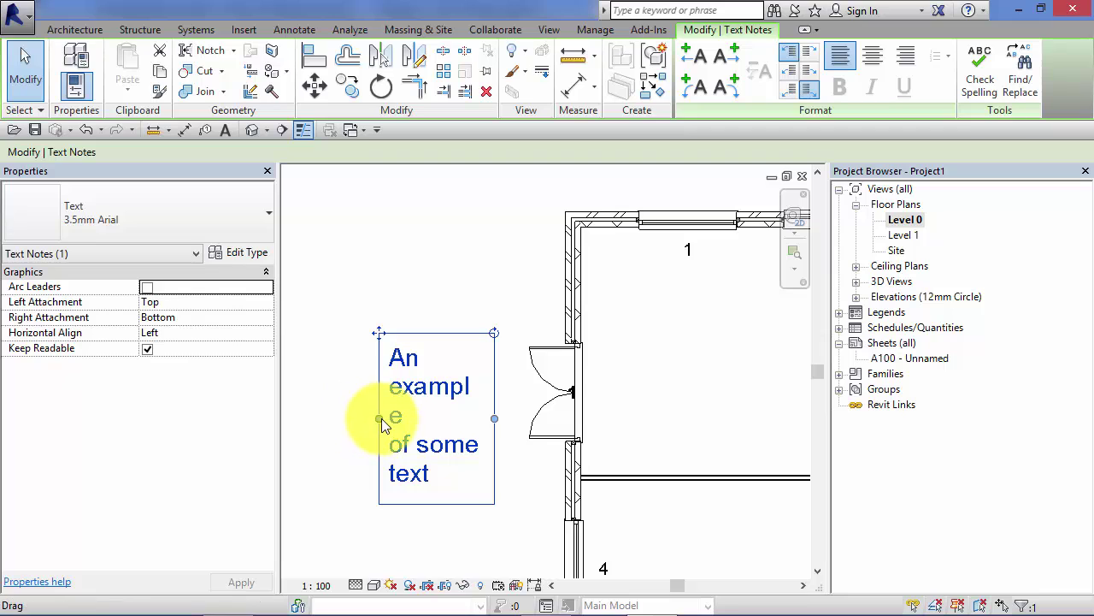
pyautogui.moveTo(379, 418); pyautogui.dragTo(319, 419)
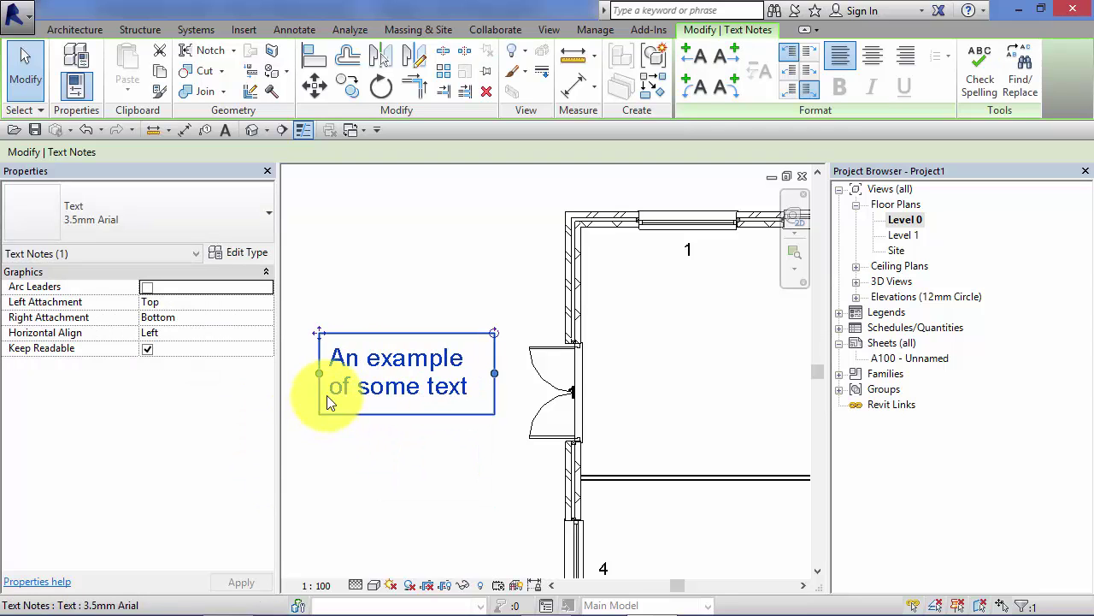
pyautogui.moveTo(493, 373)
pyautogui.mouseDown()
pyautogui.moveTo(477, 376)
pyautogui.moveTo(488, 377)
pyautogui.mouseUp()
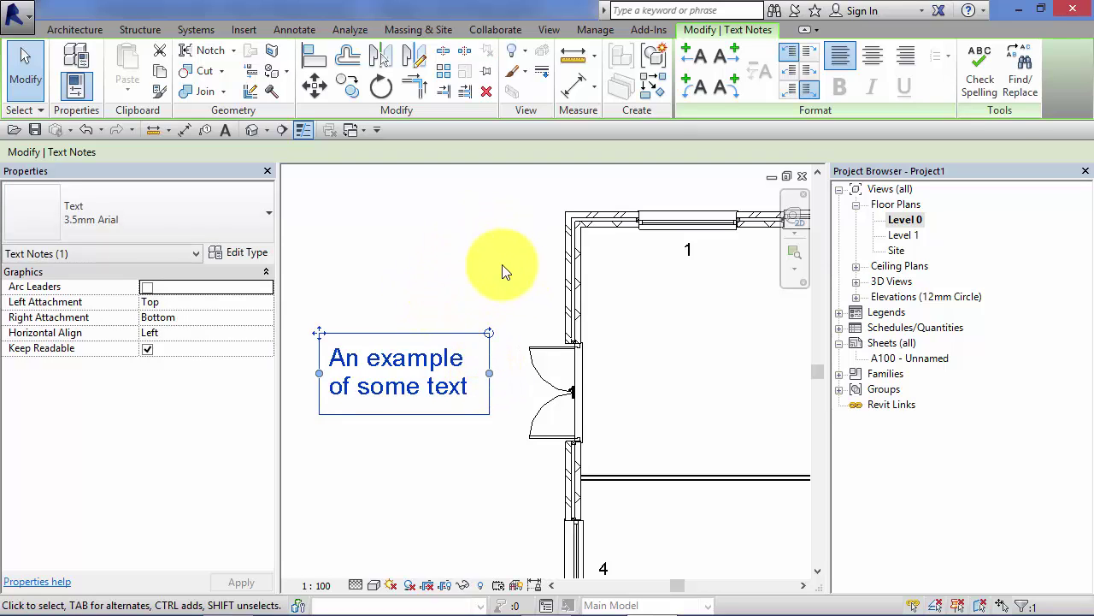
pyautogui.click(474, 270)
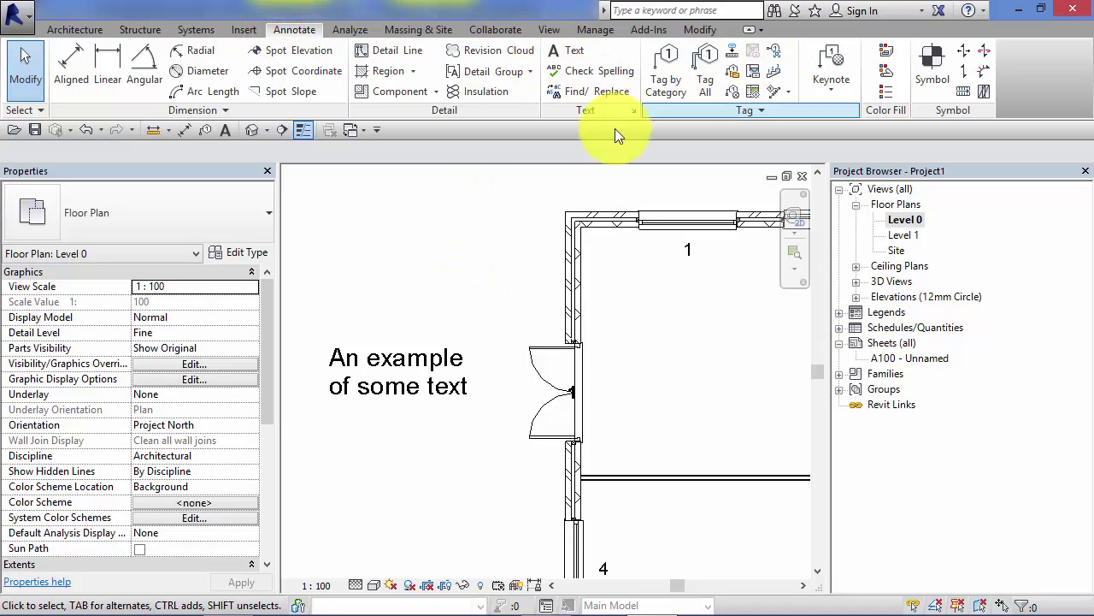
# Place a second text note reading "text here" above the first note and move it down below the first note.
pyautogui.click(554, 49)
pyautogui.click(411, 224)
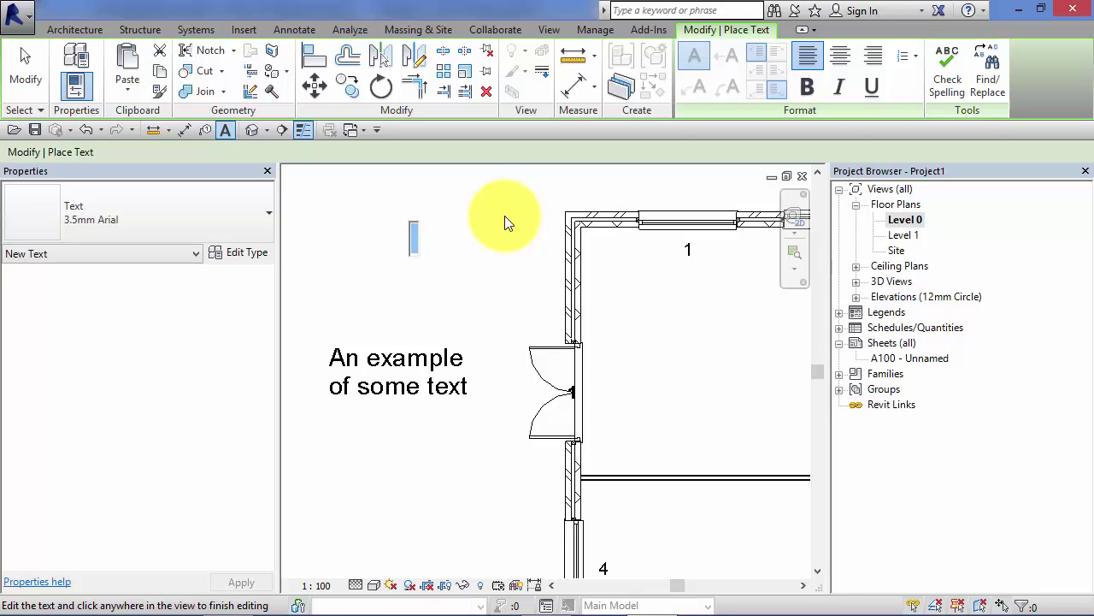
pyautogui.write('text here')
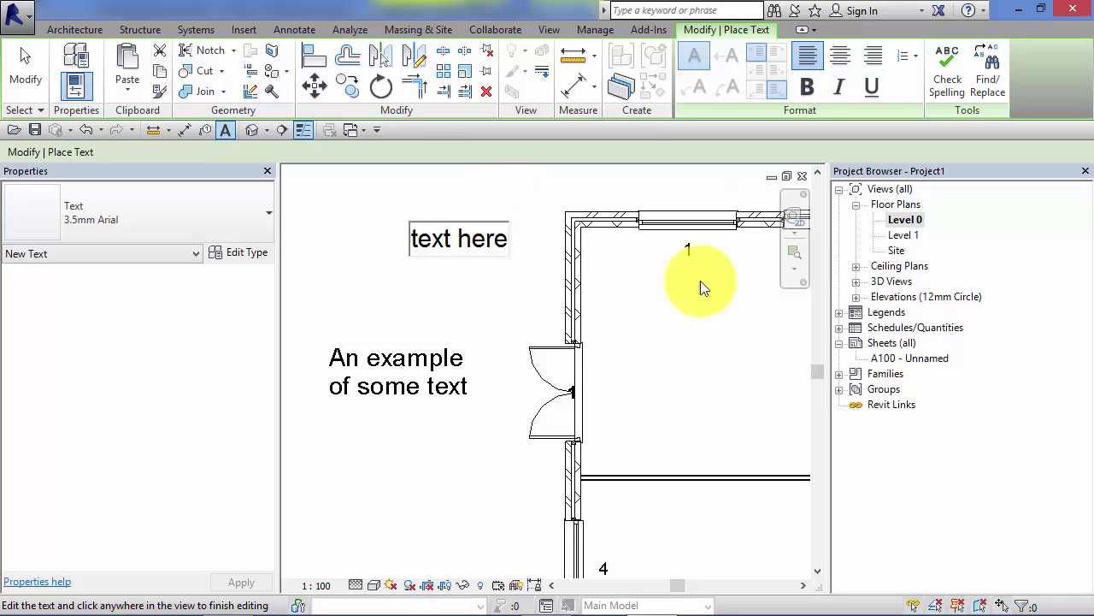
pyautogui.click(435, 291)
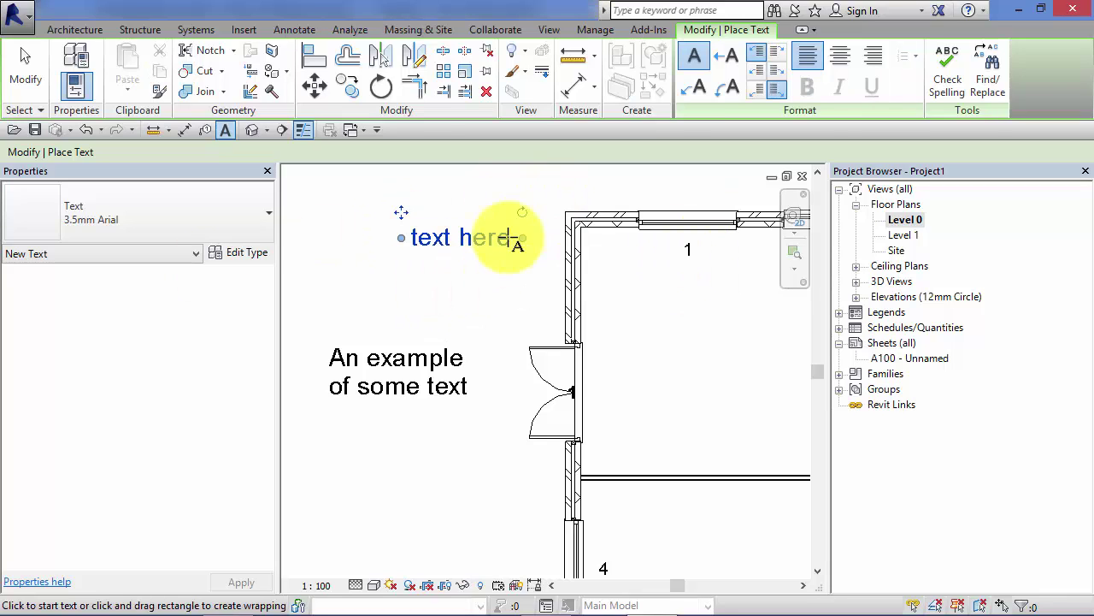
pyautogui.click(24, 79)
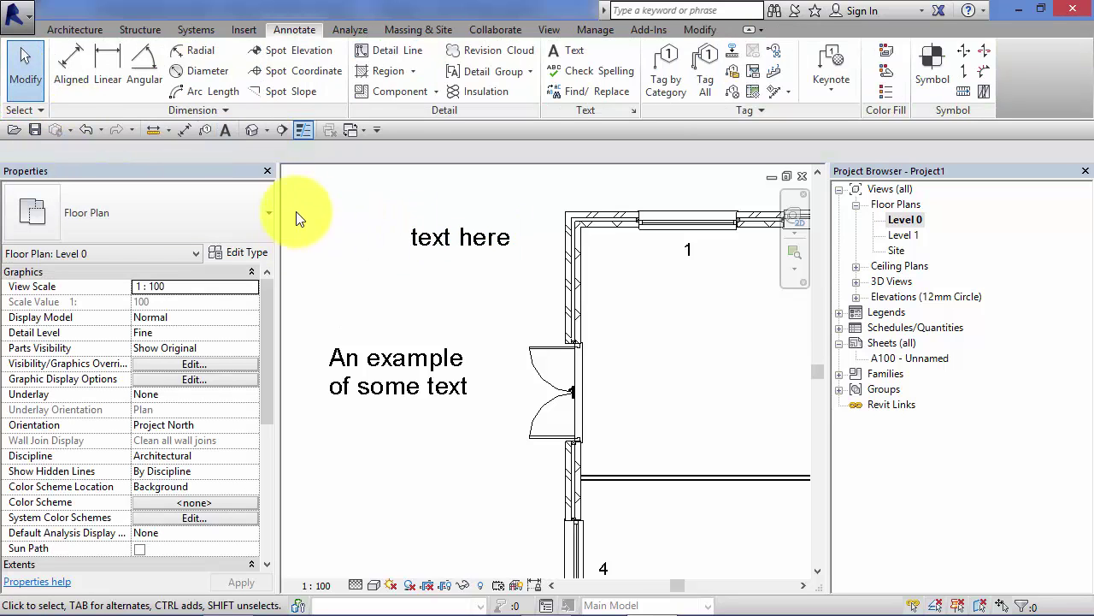
pyautogui.click(499, 248)
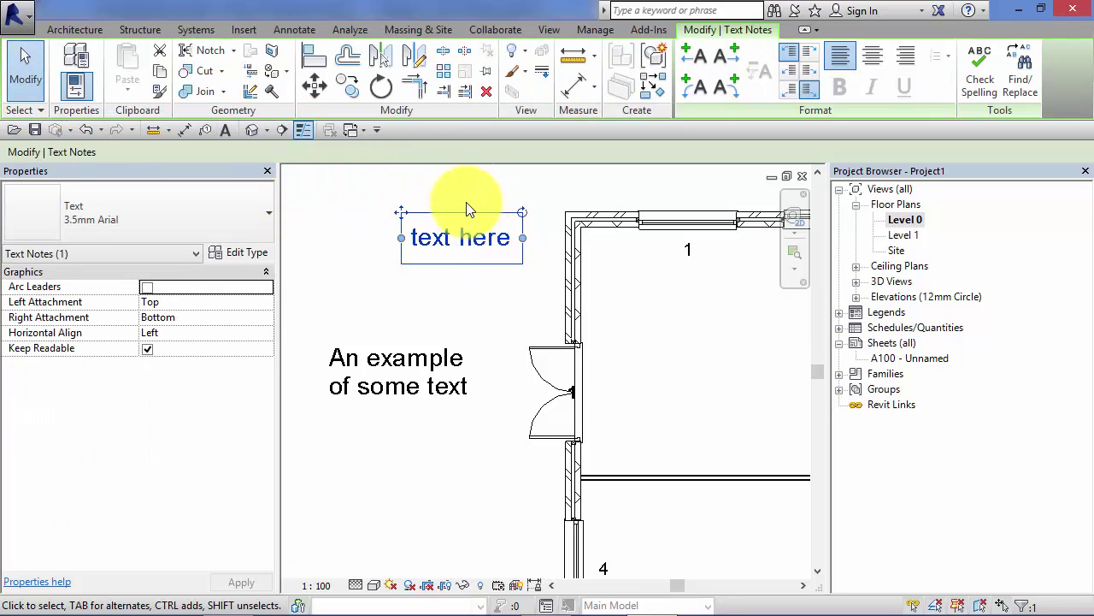
pyautogui.moveTo(468, 214); pyautogui.dragTo(517, 507)
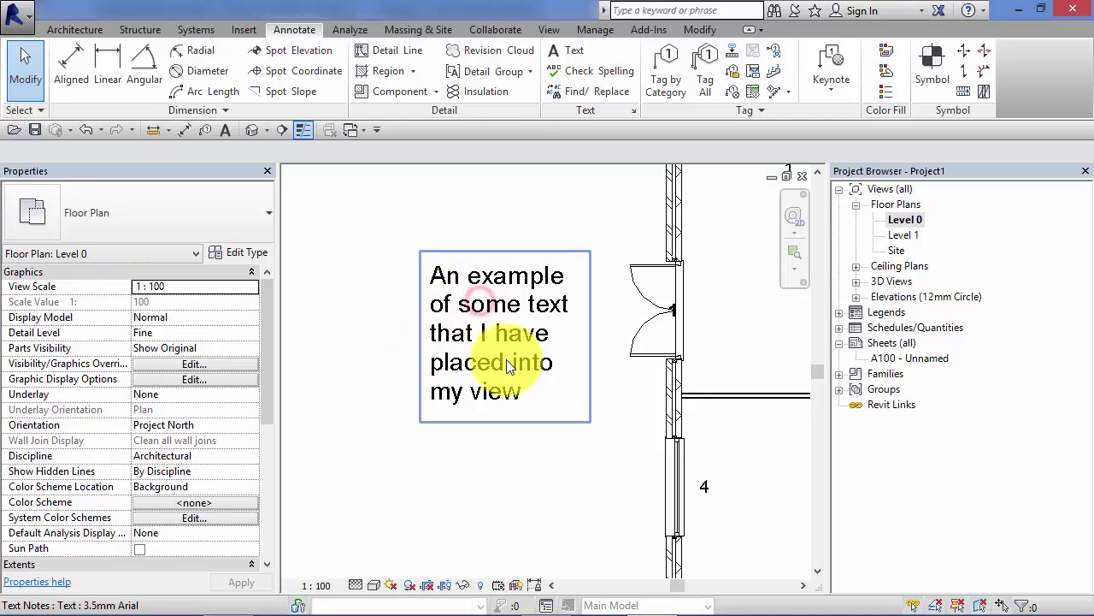
# Centre the text of the five-line note beside the double doors, and switch its alignment to right.
pyautogui.click(510, 308)
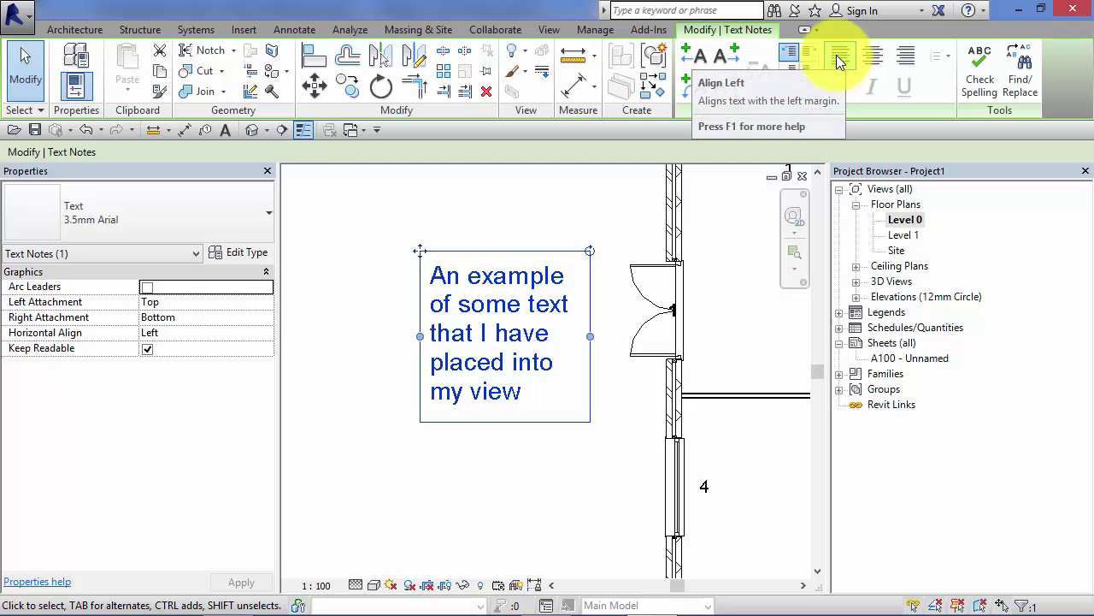
pyautogui.click(873, 57)
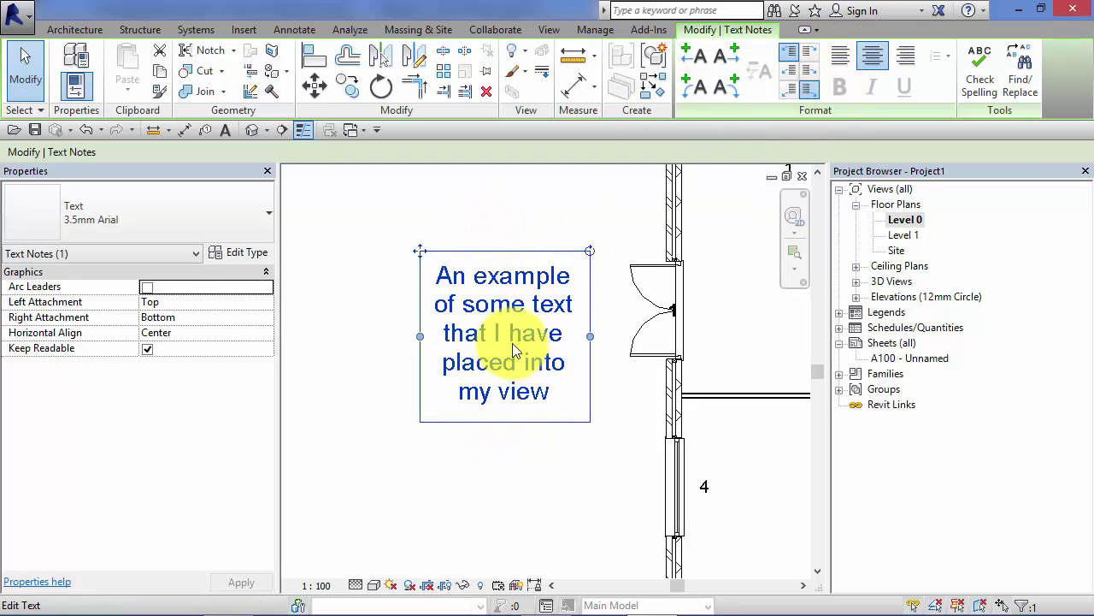
pyautogui.click(905, 55)
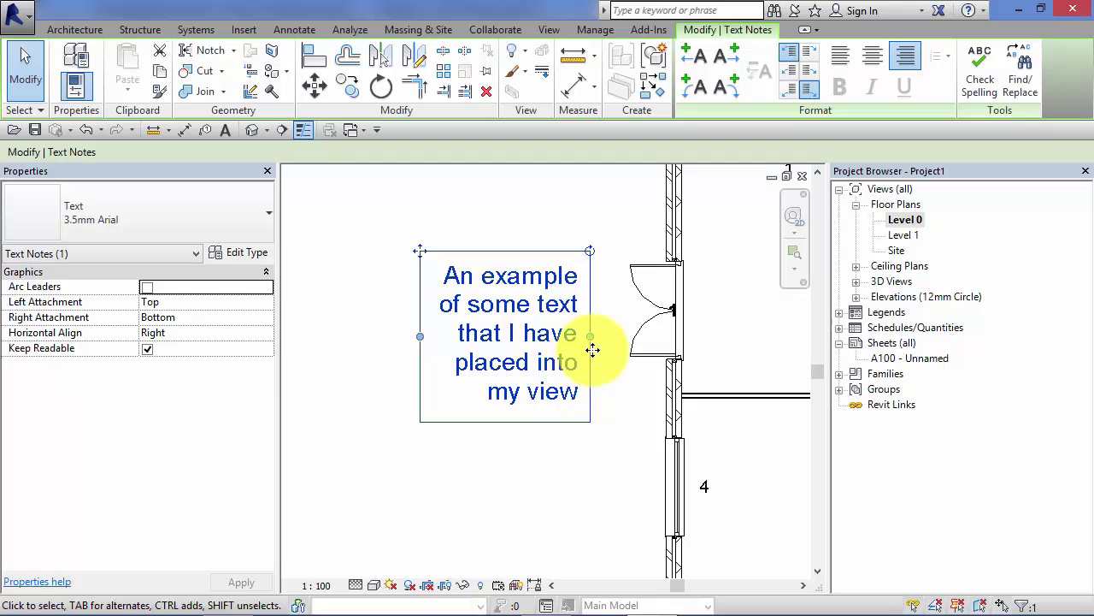
# Make the word "example" in the right-aligned text note bold.
pyautogui.doubleClick(482, 306)
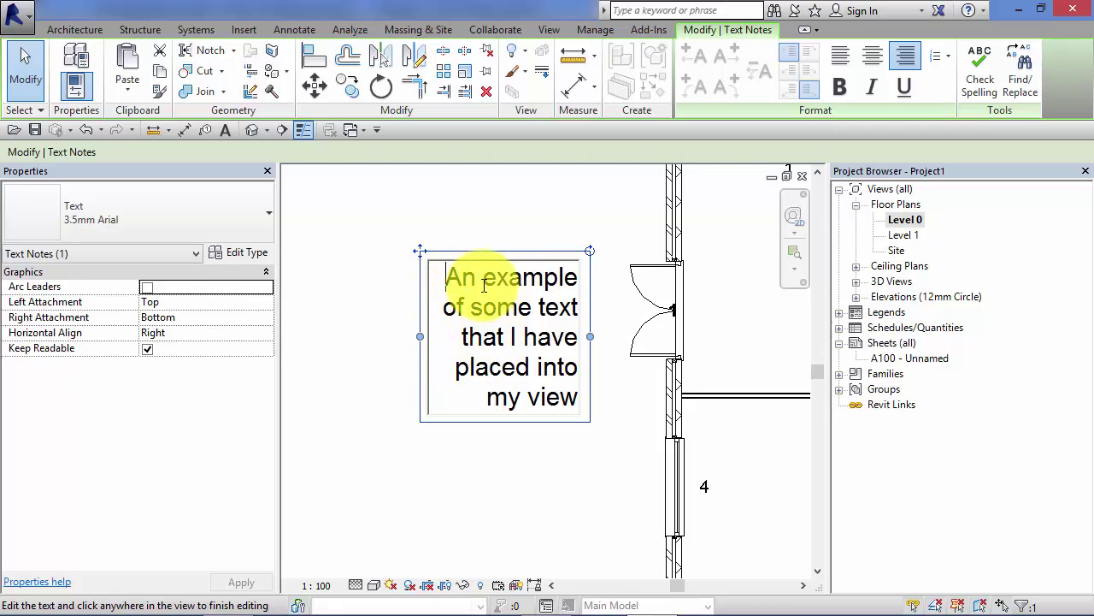
pyautogui.moveTo(485, 278); pyautogui.dragTo(579, 271)
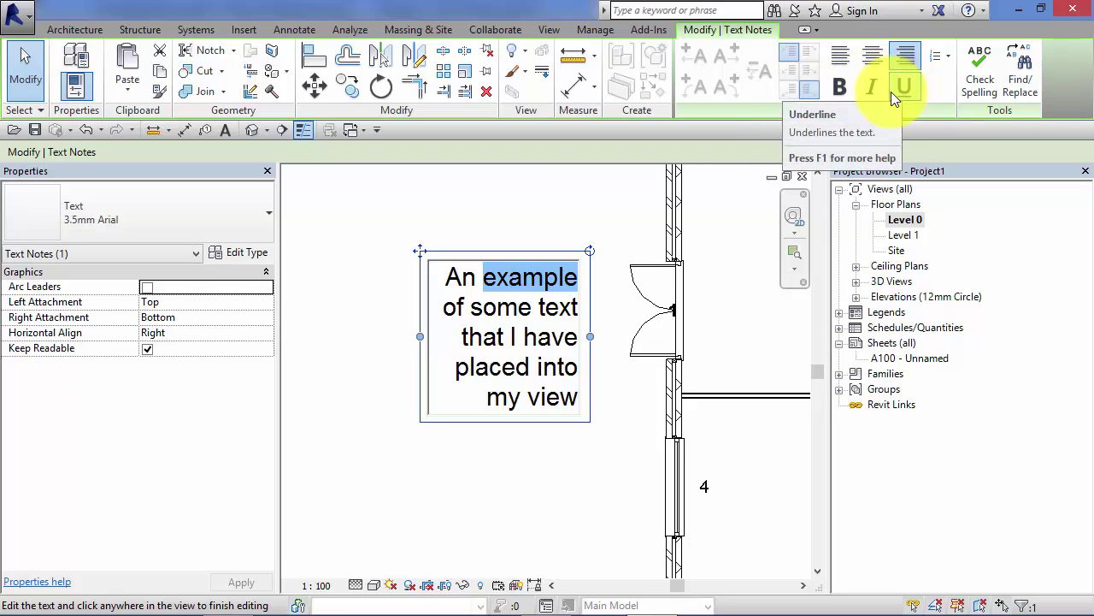
pyautogui.click(840, 87)
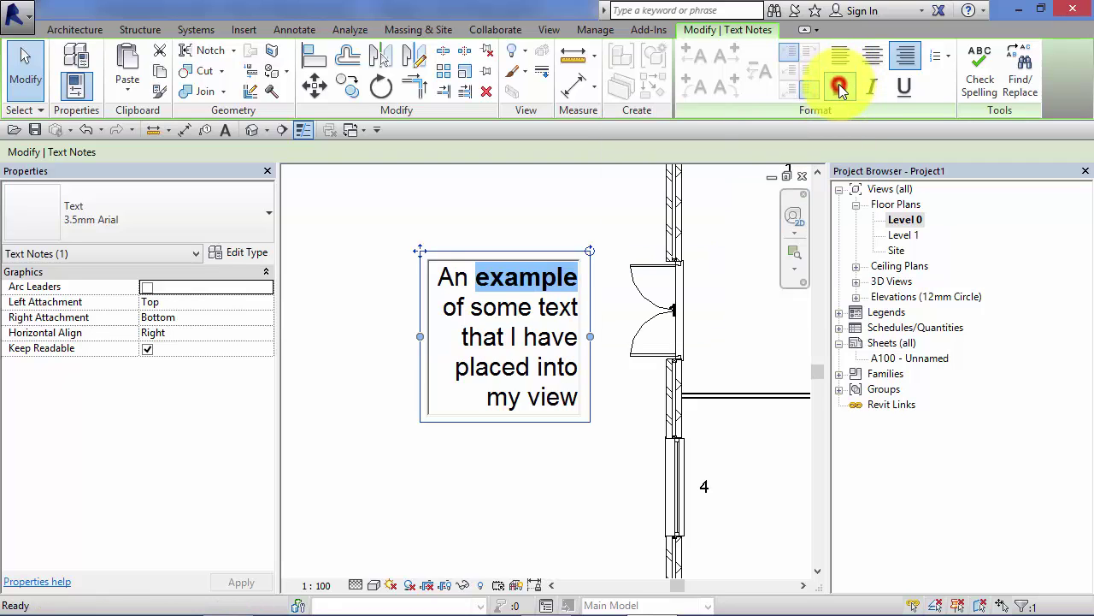
# Format the words "that I have" in the same text note as italic and underlined.
pyautogui.click(462, 336)
pyautogui.moveTo(463, 336); pyautogui.dragTo(578, 336)
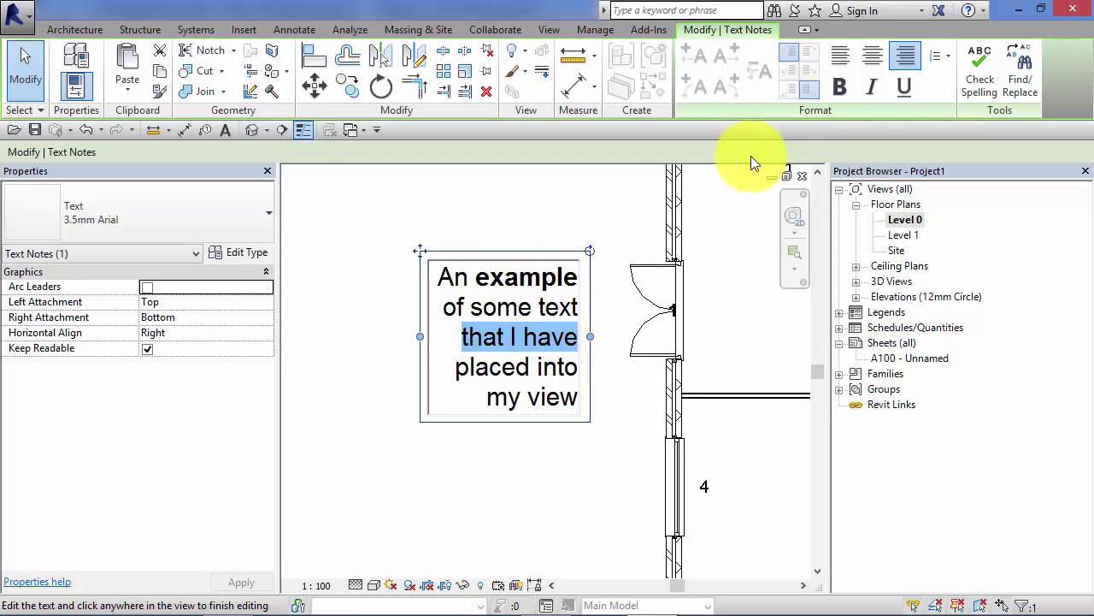
pyautogui.click(871, 91)
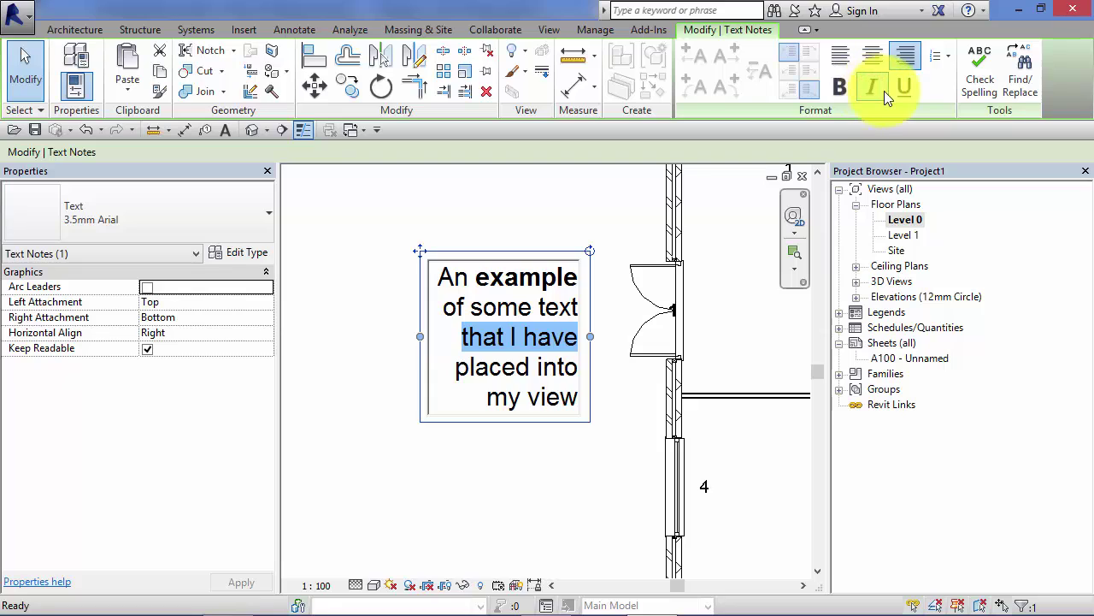
pyautogui.click(908, 92)
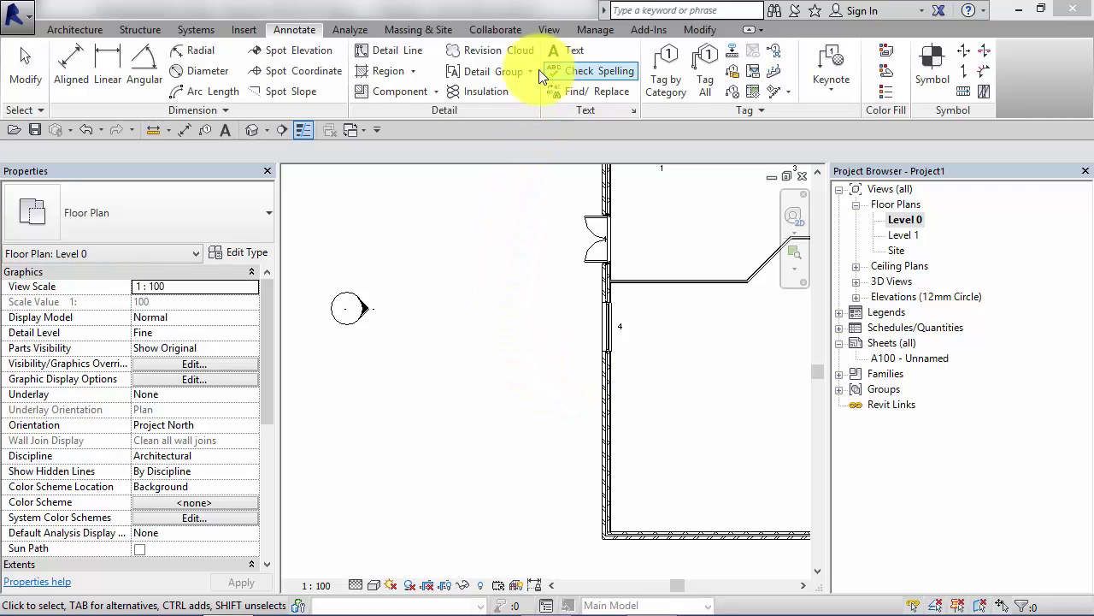
# Place a text note with a one-segment leader reading "hfghfghfghfhftyryrt" between the elevation marker and the building's left wall.
pyautogui.click(570, 49)
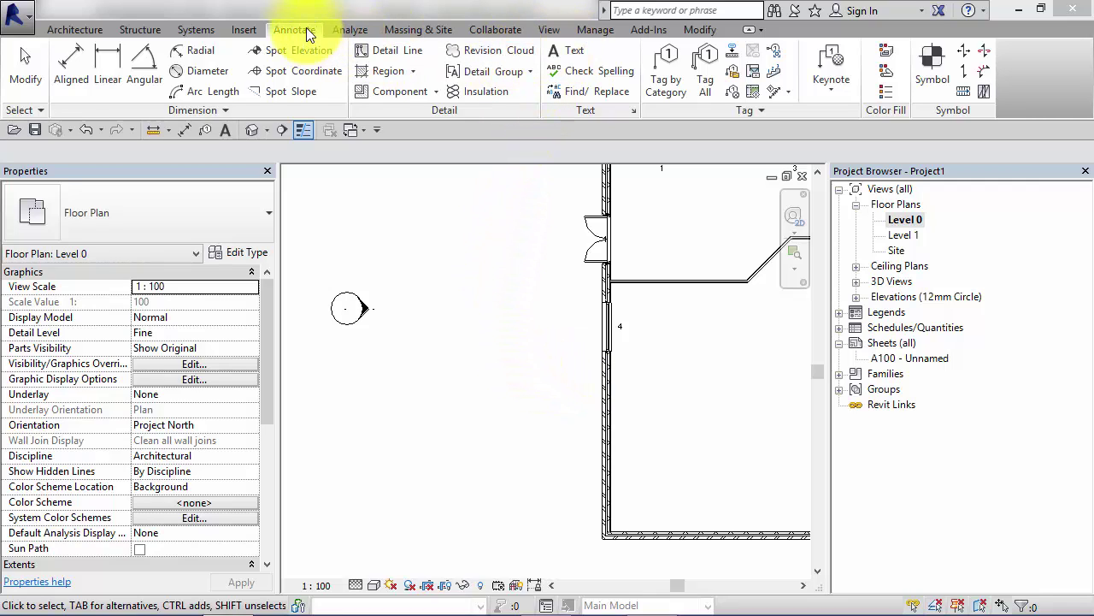
pyautogui.click(570, 50)
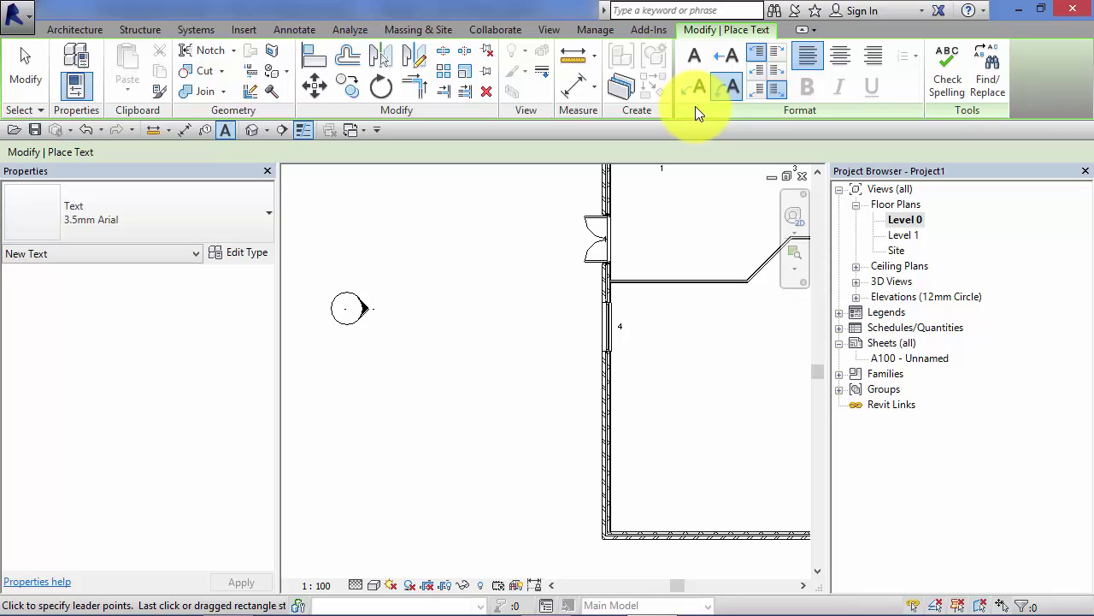
pyautogui.click(692, 54)
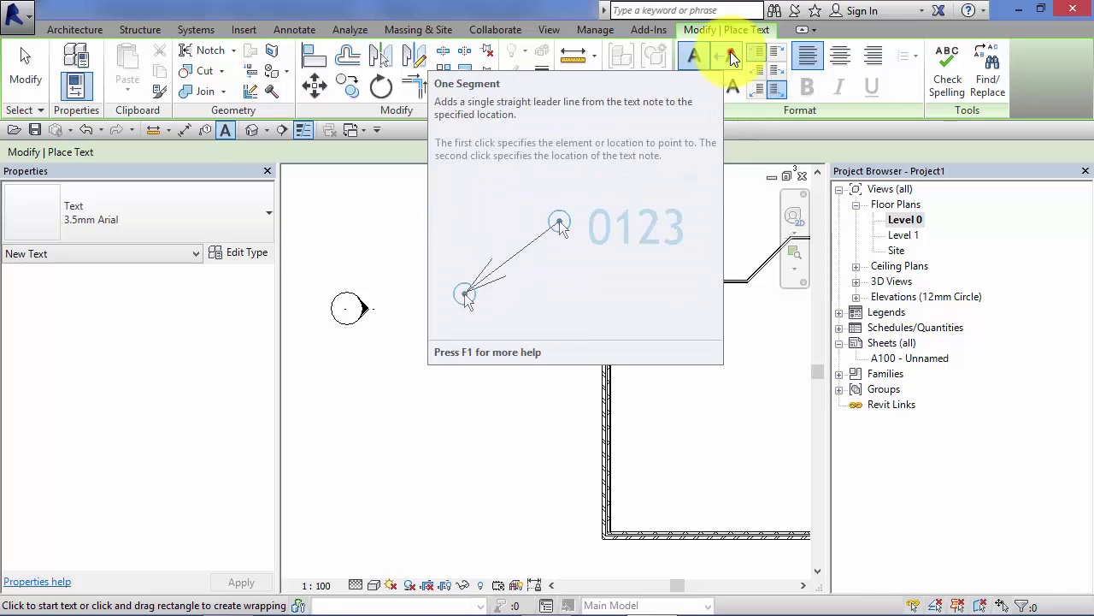
pyautogui.click(728, 53)
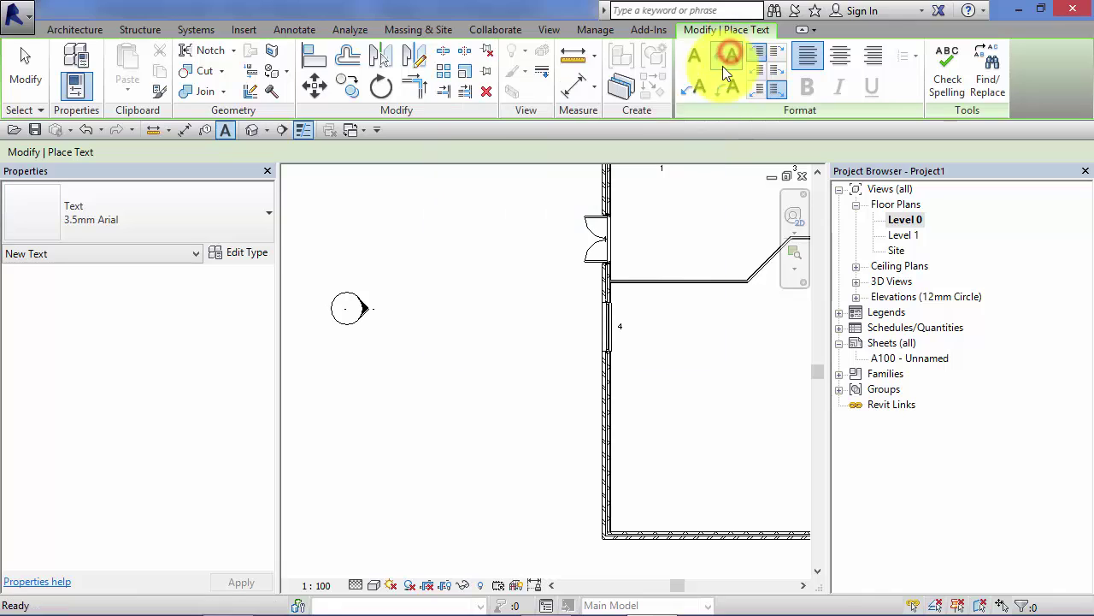
pyautogui.click(395, 358)
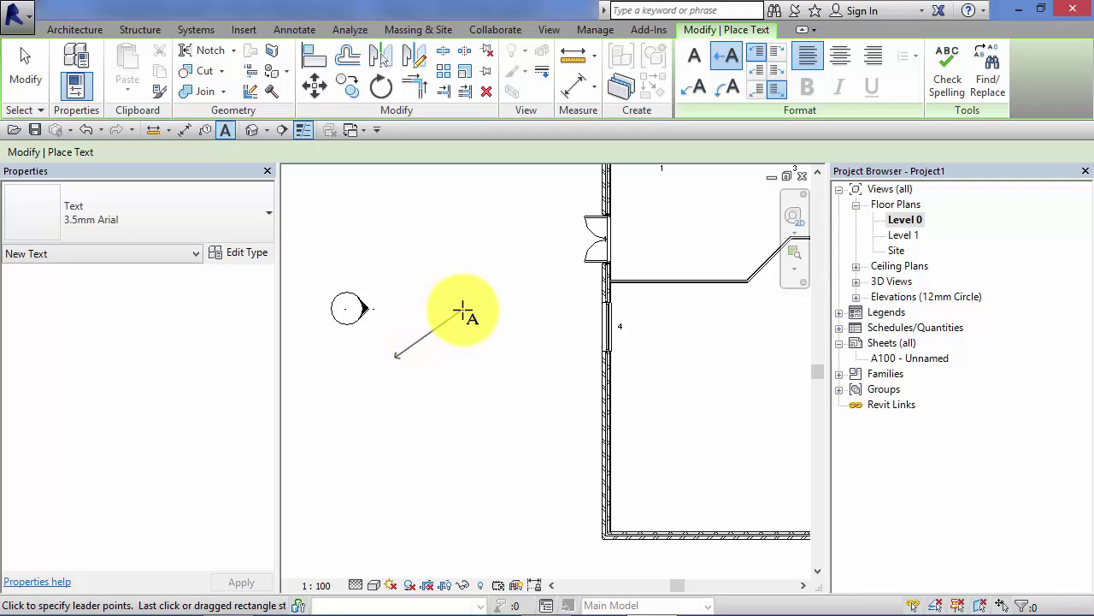
pyautogui.click(463, 309)
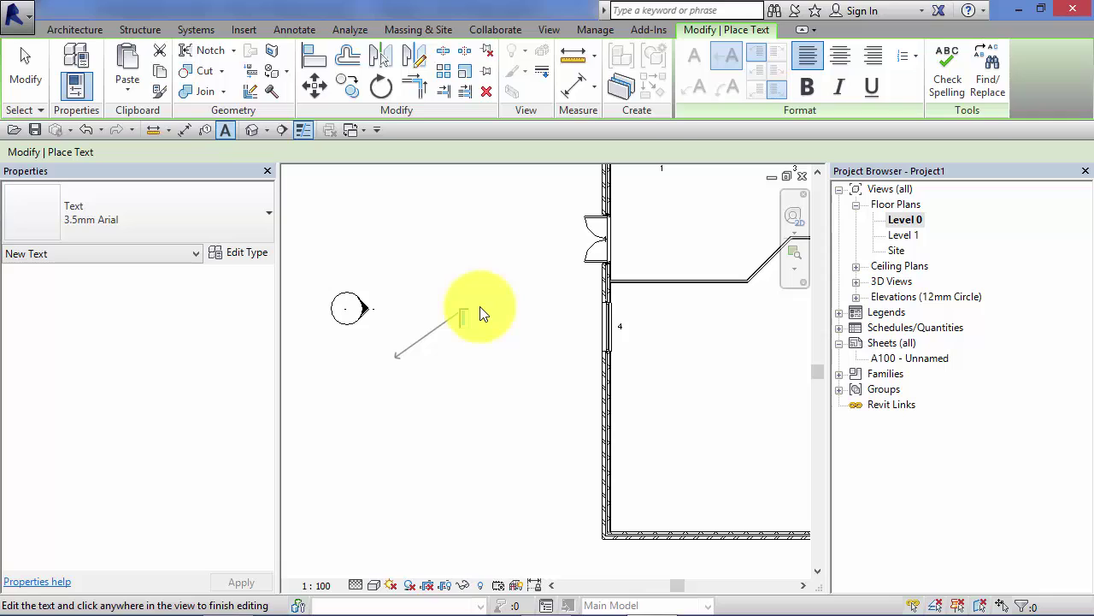
pyautogui.write('hfgfghfghfhftyryrt')
pyautogui.click(517, 220)
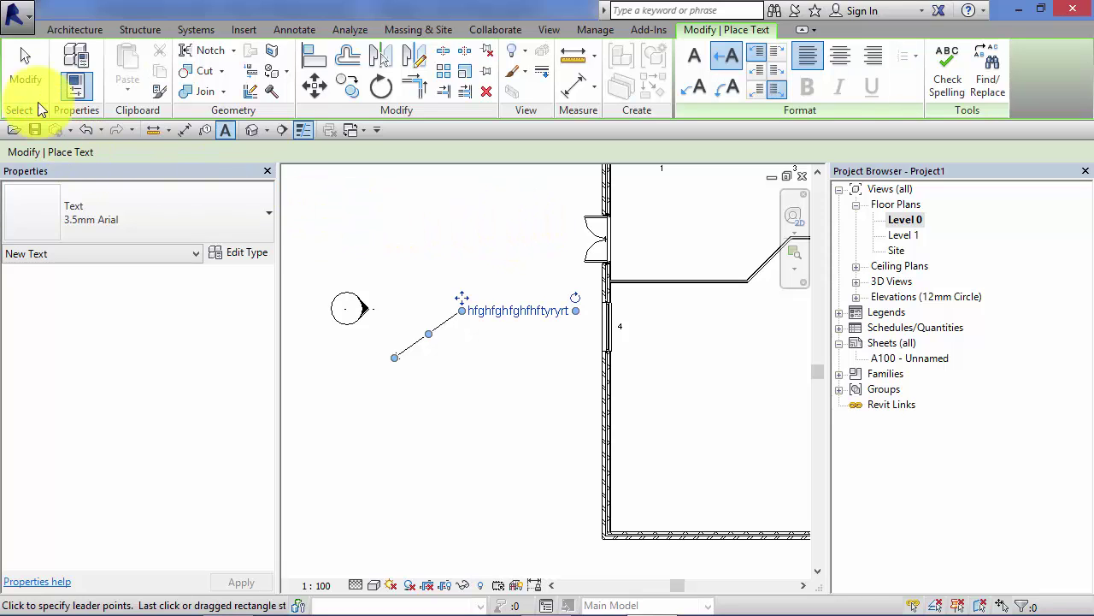
# Place a text note reading "ryrtyrtyrtfghfghfghfg" with a two-segment leader pointing at the double doors in the upper room's right wall.
pyautogui.click(23, 63)
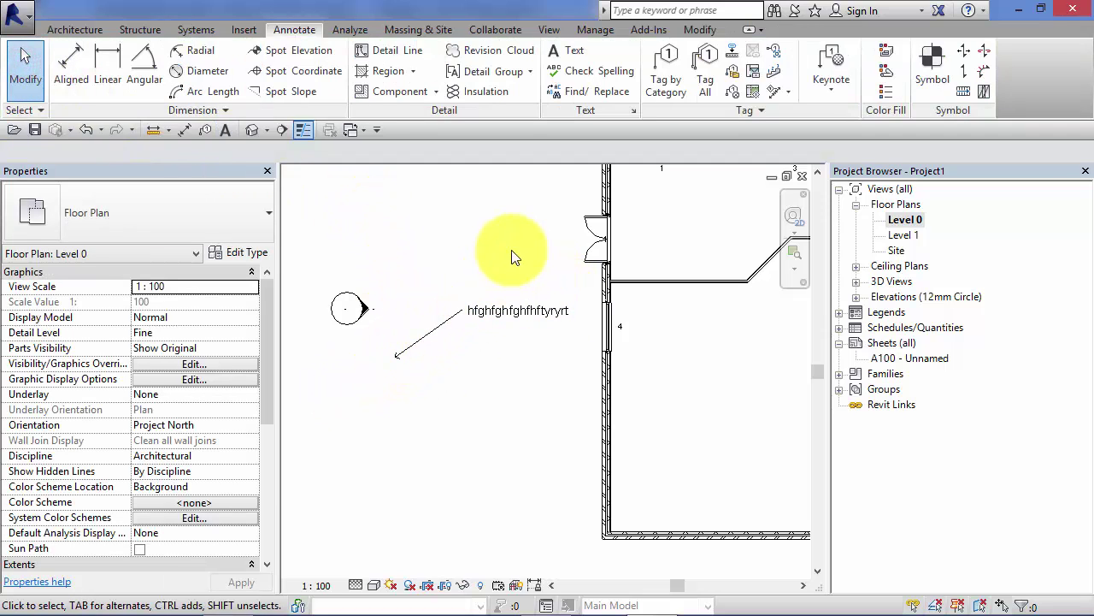
pyautogui.click(565, 49)
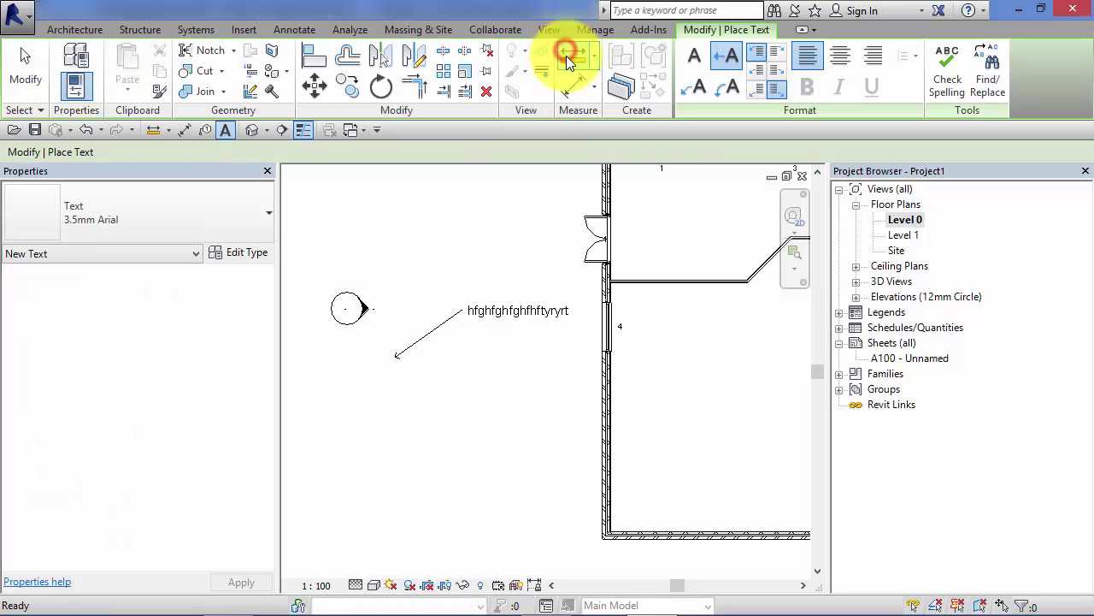
pyautogui.click(693, 85)
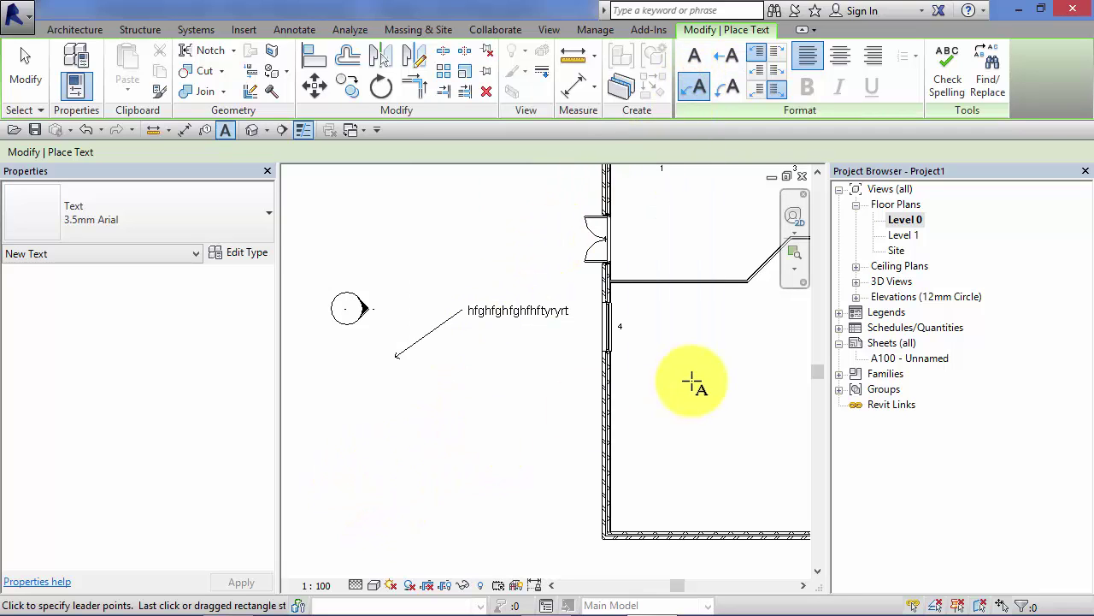
pyautogui.moveTo(703, 362); pyautogui.dragTo(396, 507, button='middle')
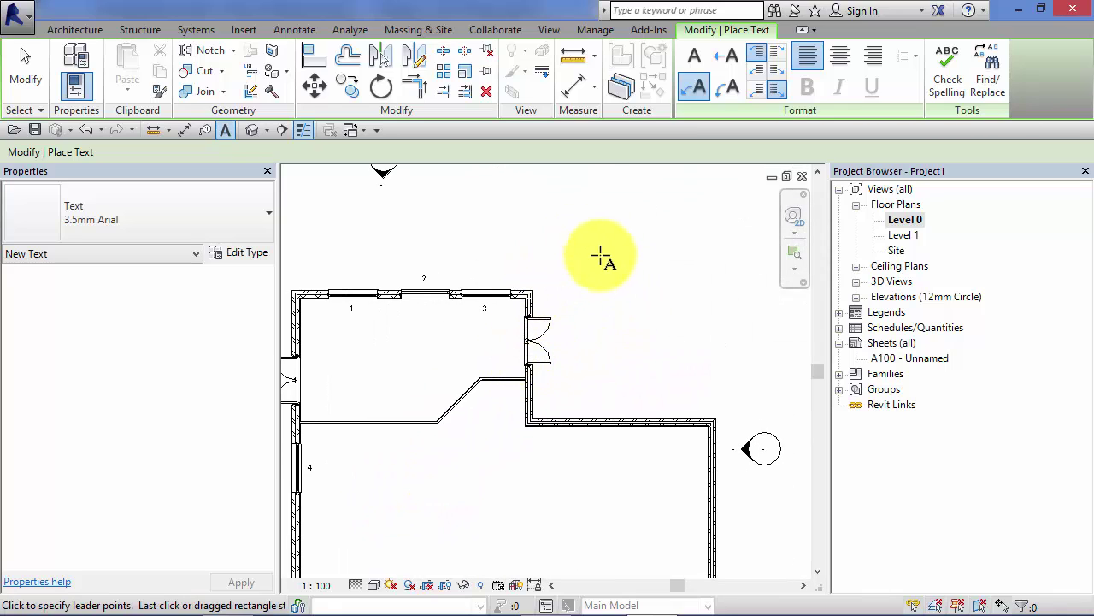
pyautogui.click(541, 342)
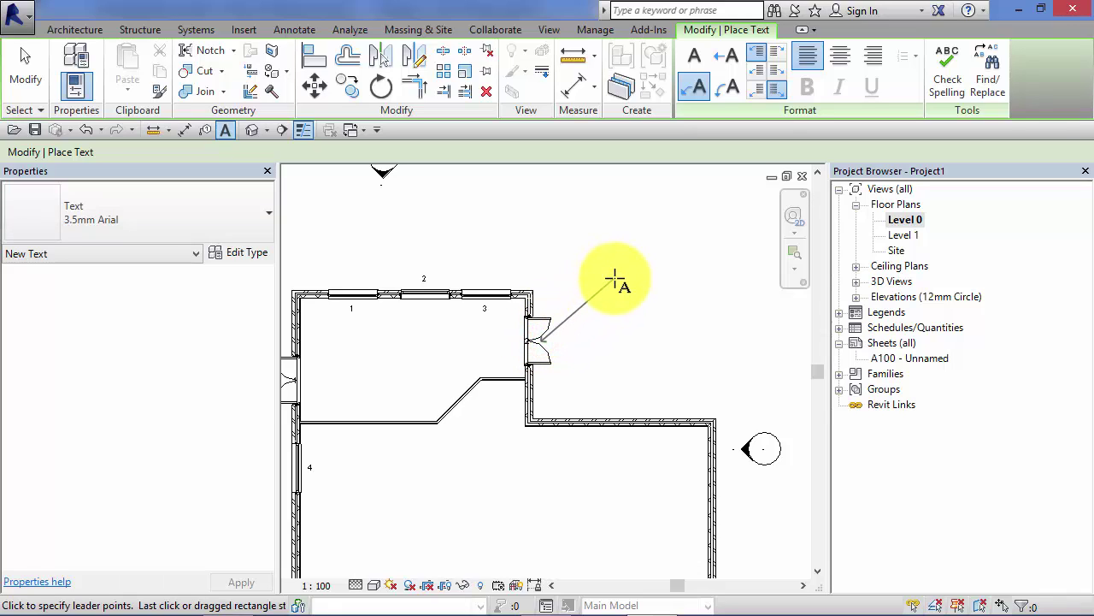
pyautogui.click(614, 278)
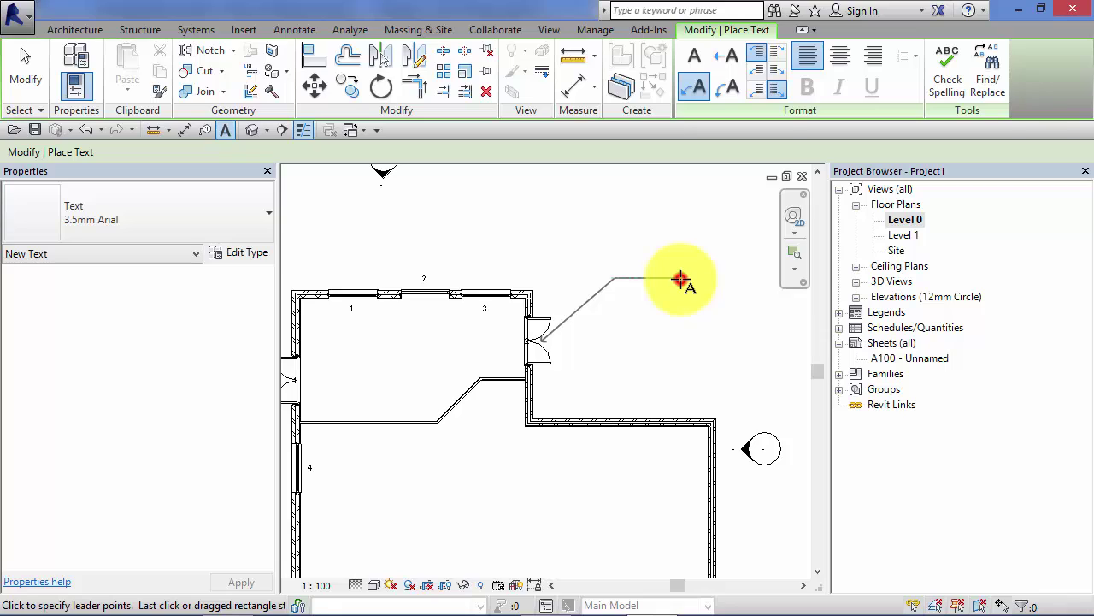
pyautogui.click(680, 279)
pyautogui.write('ryrty')
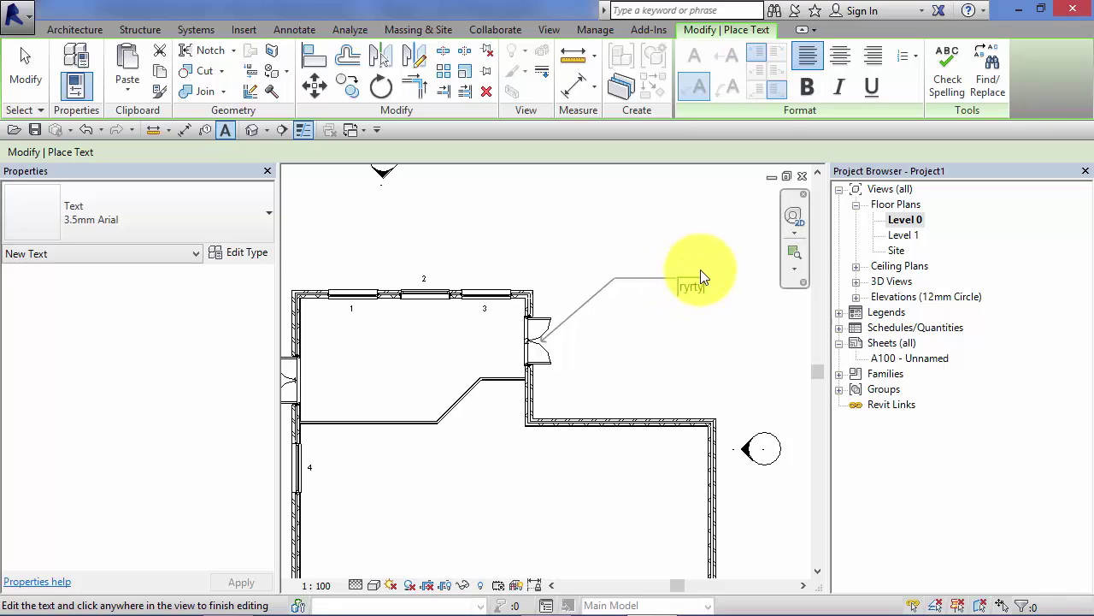
pyautogui.write('rtyrtfghfghfghfg')
pyautogui.moveTo(683, 355); pyautogui.dragTo(647, 344, button='middle')
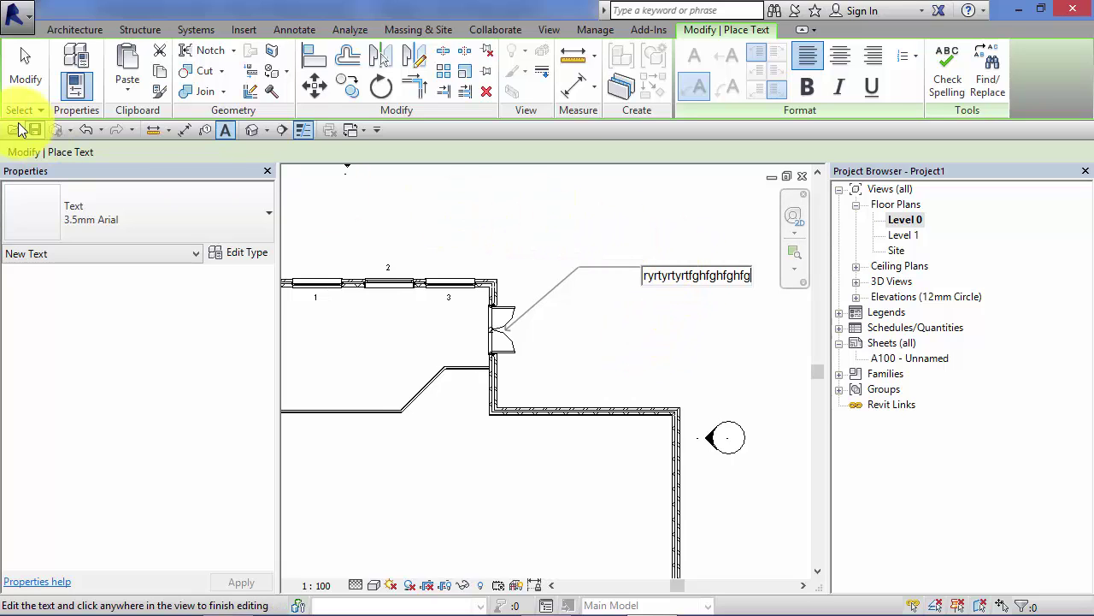
pyautogui.click(606, 228)
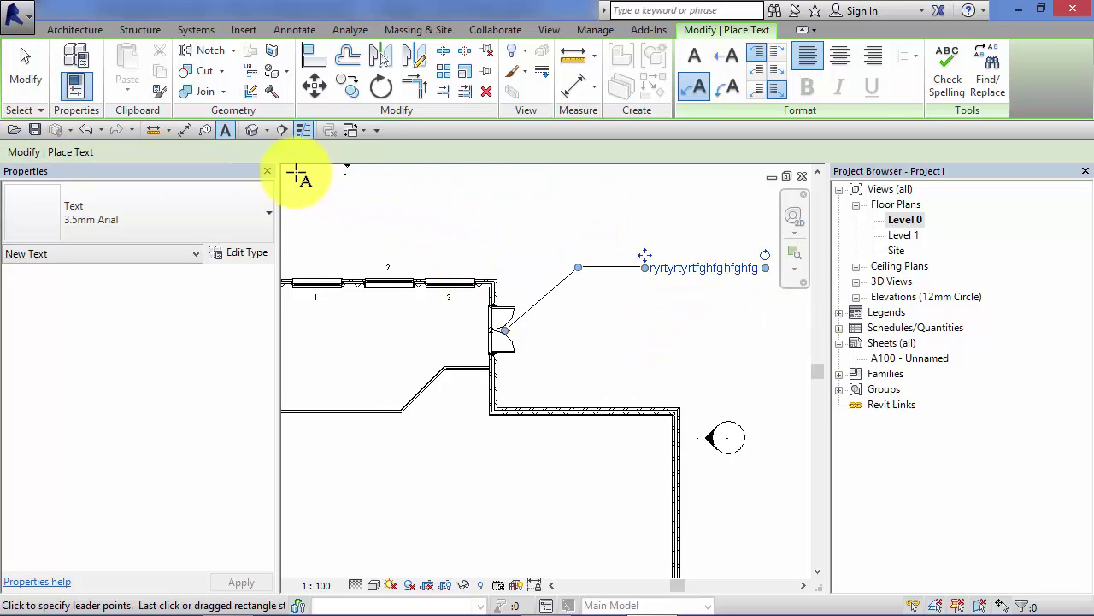
pyautogui.click(24, 70)
# Place a text note reading "jyjjjgjgjgjghjjgg" with a curved leader outside the building's right wall, below the elevation marker.
pyautogui.scroll(-4, 587, 347)
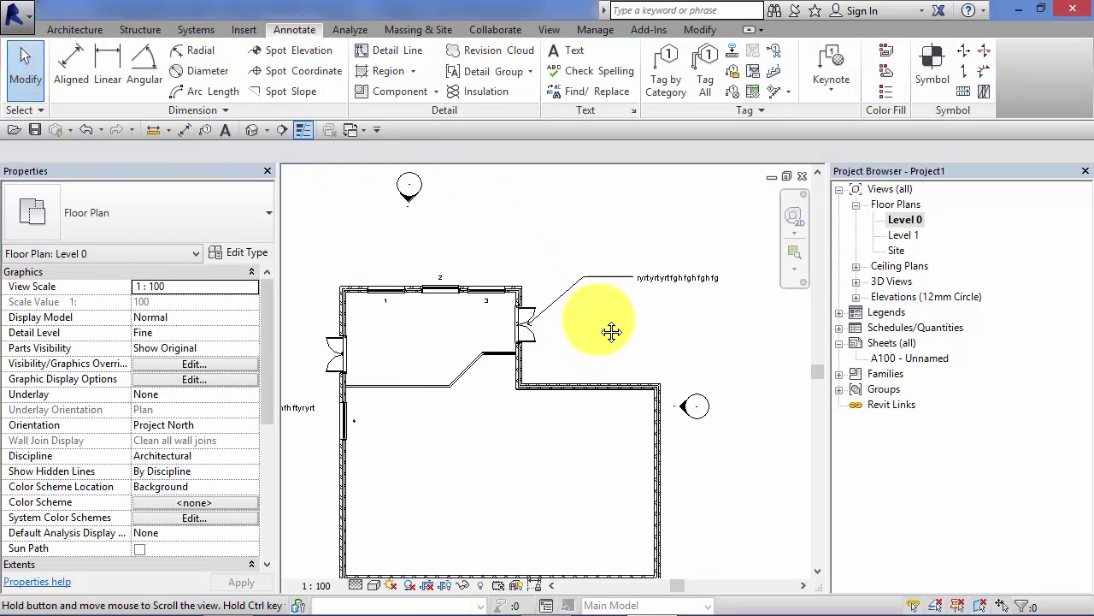
pyautogui.click(564, 49)
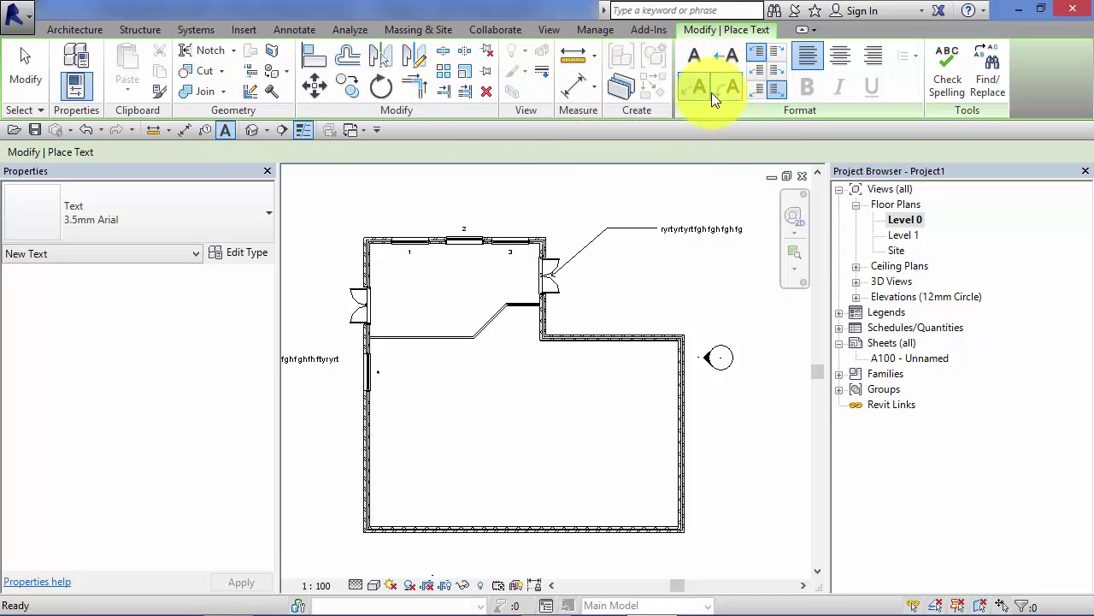
pyautogui.click(726, 86)
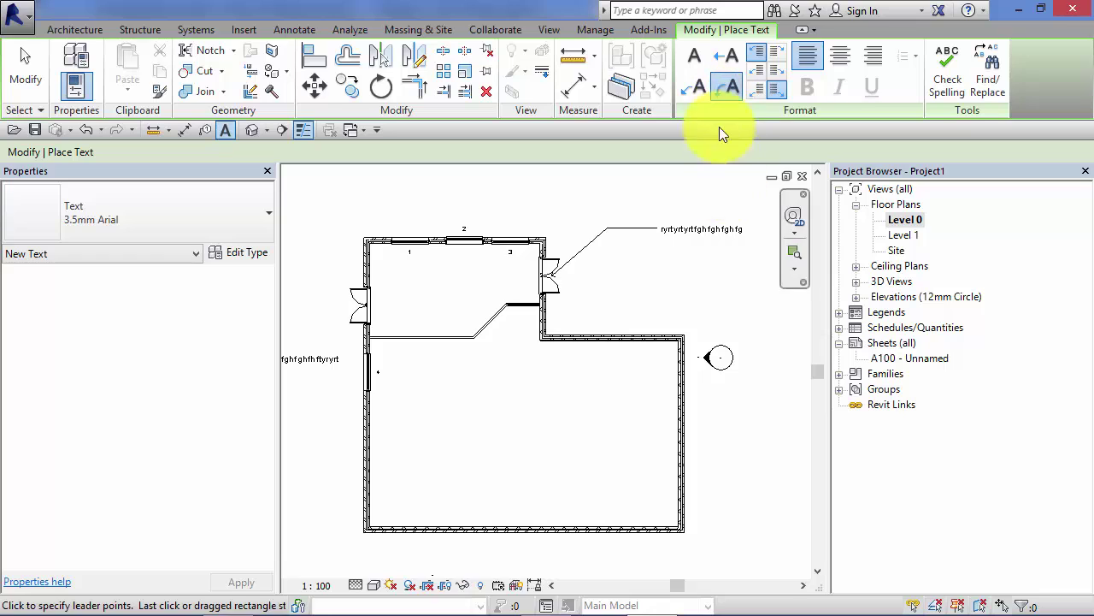
pyautogui.moveTo(655, 435); pyautogui.dragTo(568, 425, button='middle')
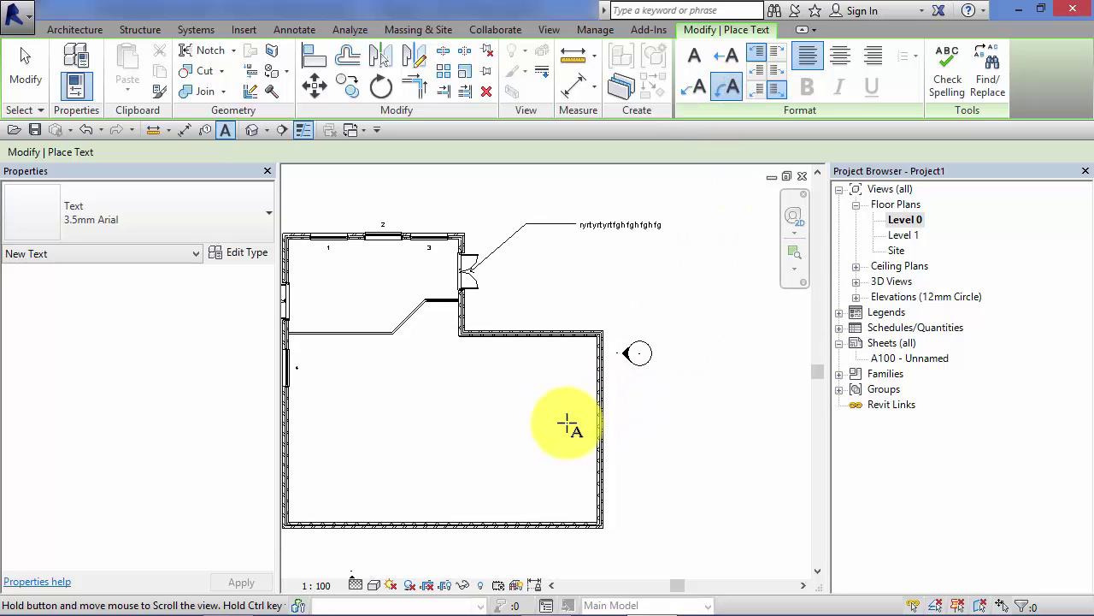
pyautogui.scroll(1, 576, 425)
pyautogui.moveTo(627, 445); pyautogui.dragTo(578, 459, button='middle')
pyautogui.scroll(1, 622, 401)
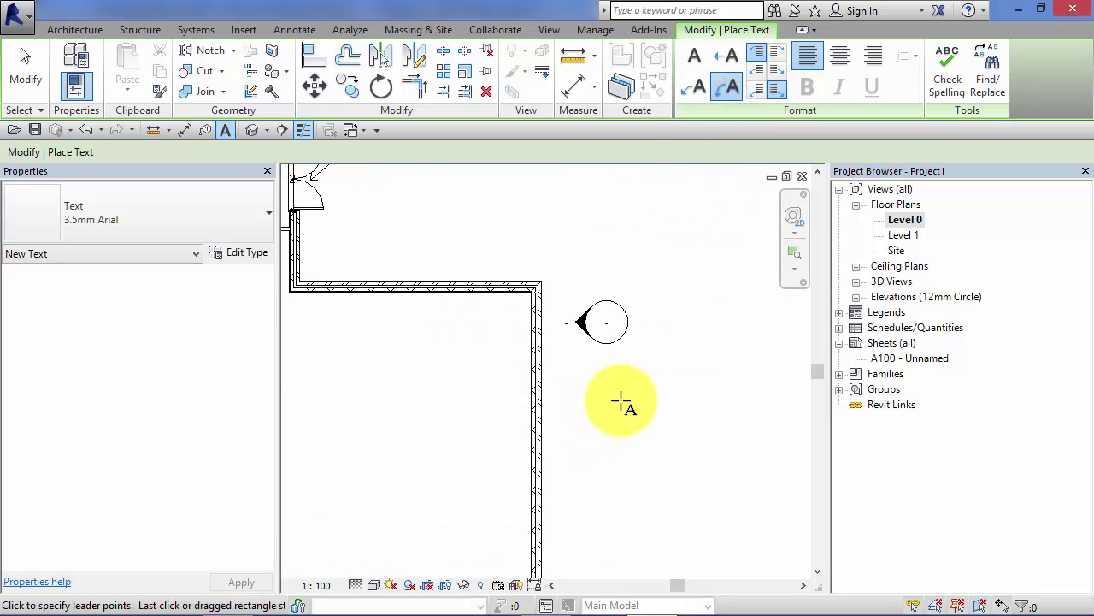
pyautogui.click(569, 445)
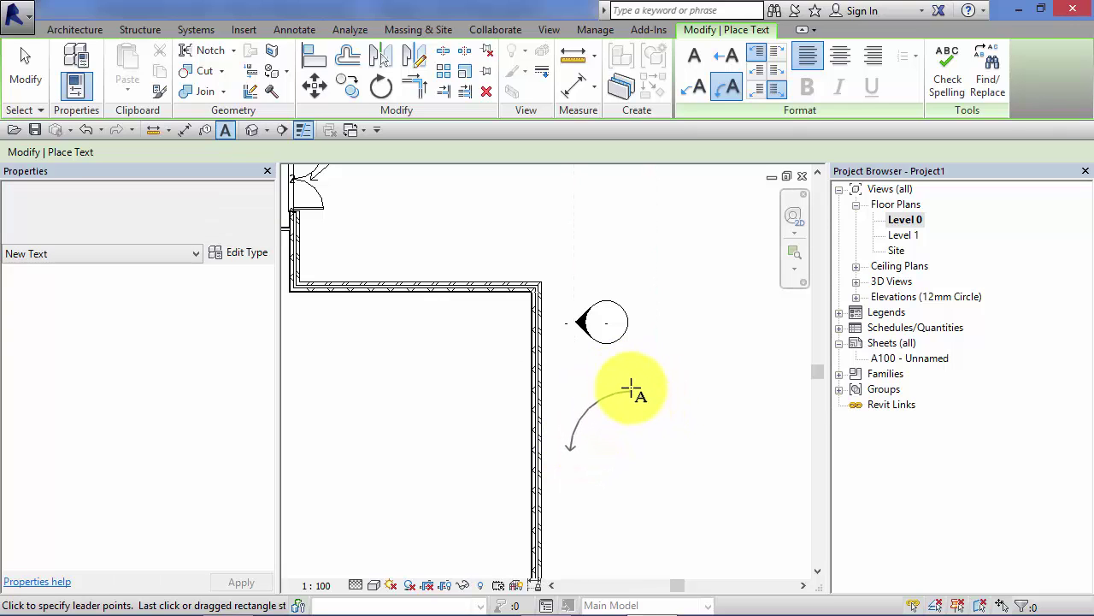
pyautogui.click(626, 387)
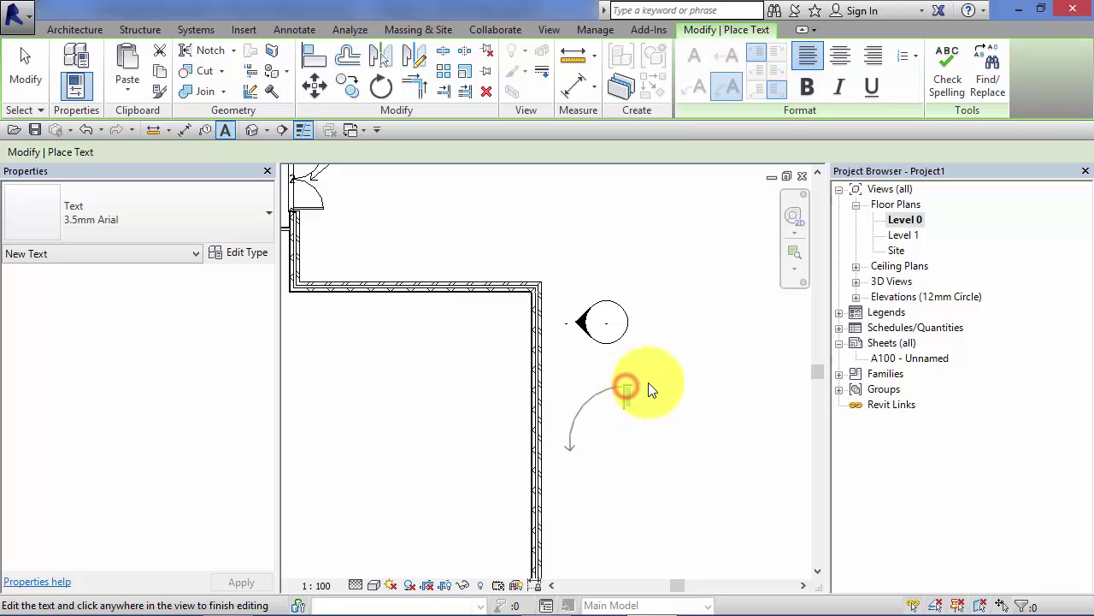
pyautogui.write('jyjjjgjgjgjgh')
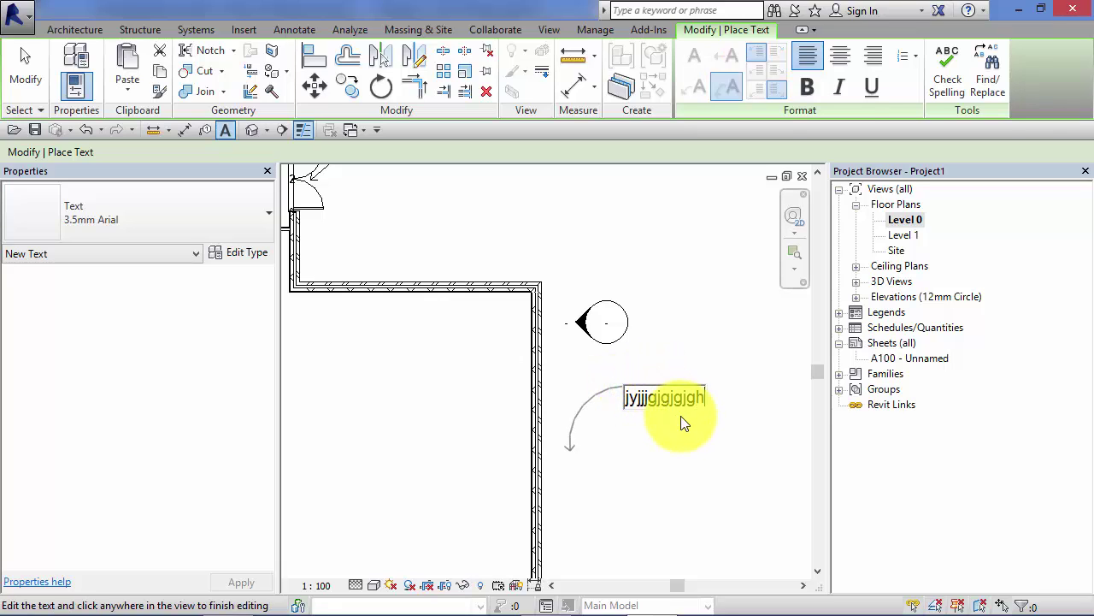
pyautogui.write('jjgg')
pyautogui.click(689, 441)
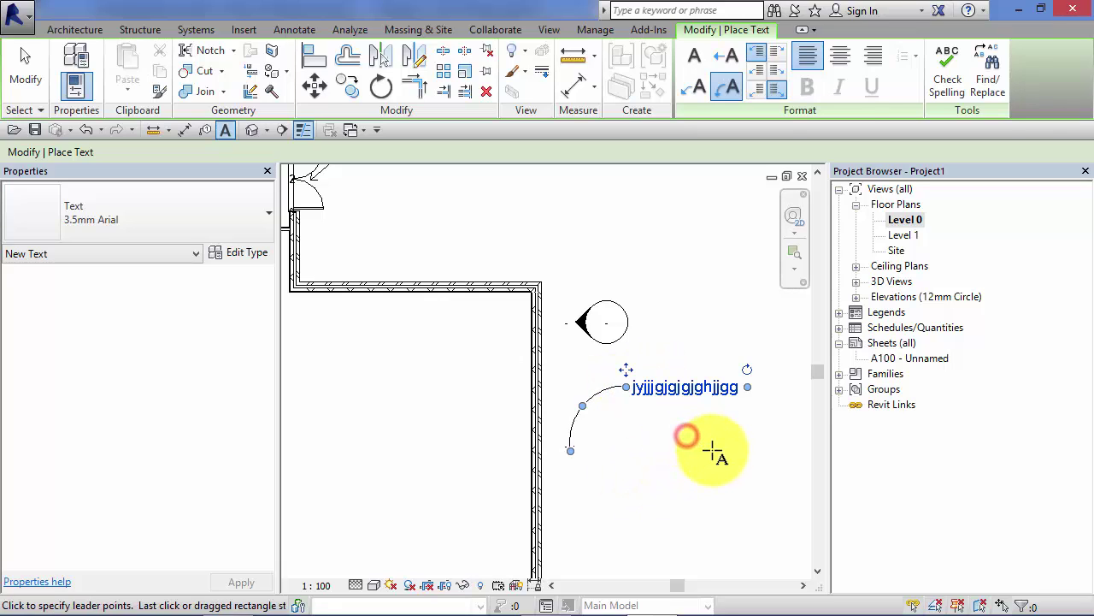
pyautogui.click(30, 68)
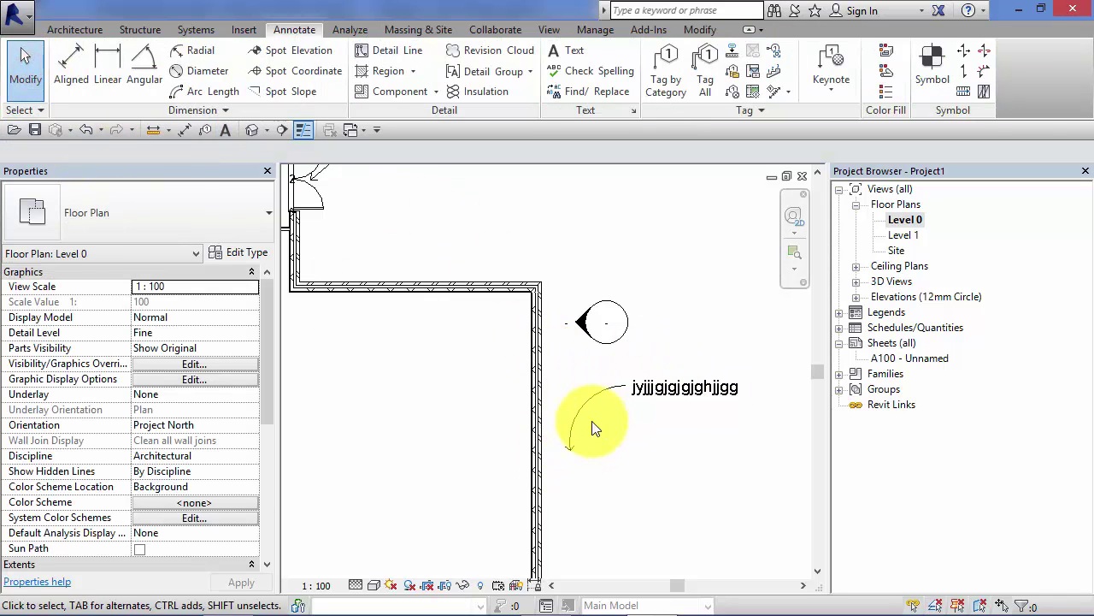
# Reshape the curved leader of that note by adjusting its arc and moving the arrowhead closer to the wall.
pyautogui.click(645, 391)
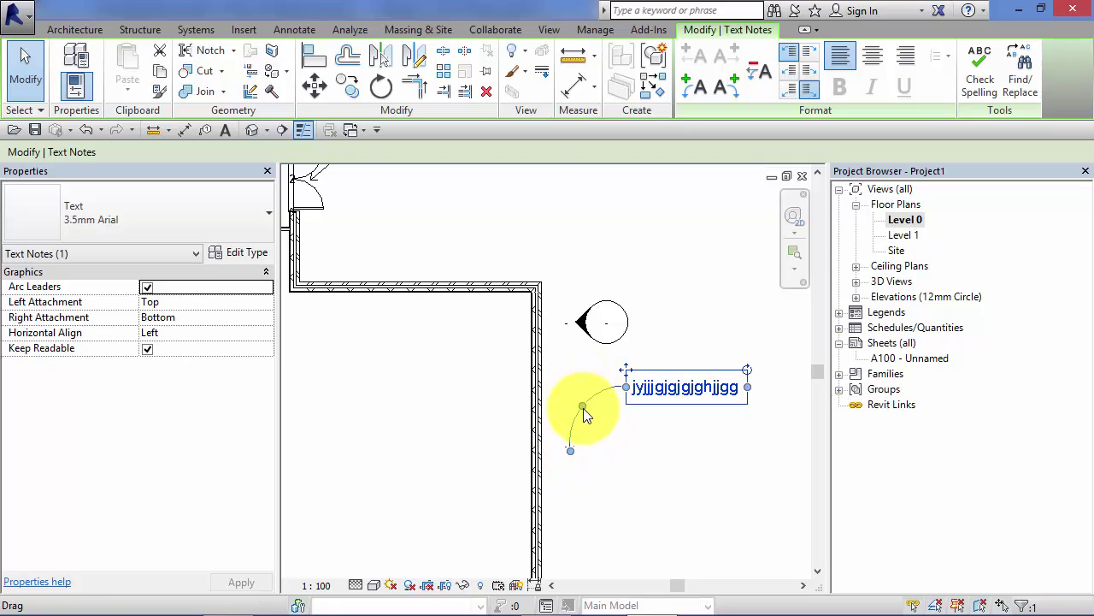
pyautogui.moveTo(583, 405)
pyautogui.mouseDown()
pyautogui.moveTo(569, 379)
pyautogui.moveTo(604, 416)
pyautogui.moveTo(591, 397)
pyautogui.mouseUp()
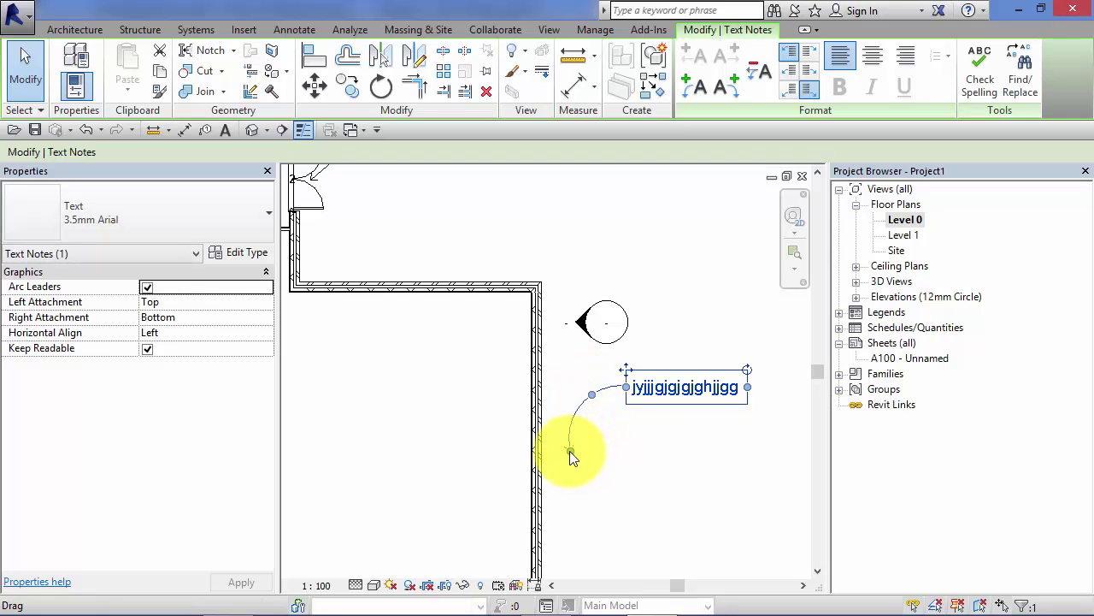
pyautogui.moveTo(571, 451)
pyautogui.mouseDown()
pyautogui.moveTo(552, 457)
pyautogui.moveTo(545, 436)
pyautogui.moveTo(558, 437)
pyautogui.mouseUp()
pyautogui.moveTo(580, 399); pyautogui.dragTo(580, 400)
pyautogui.click(638, 447)
# Move the elbow of the two-segment leader horizontally towards the double doors, lengthening the segment beside the text.
pyautogui.scroll(-2, 541, 320)
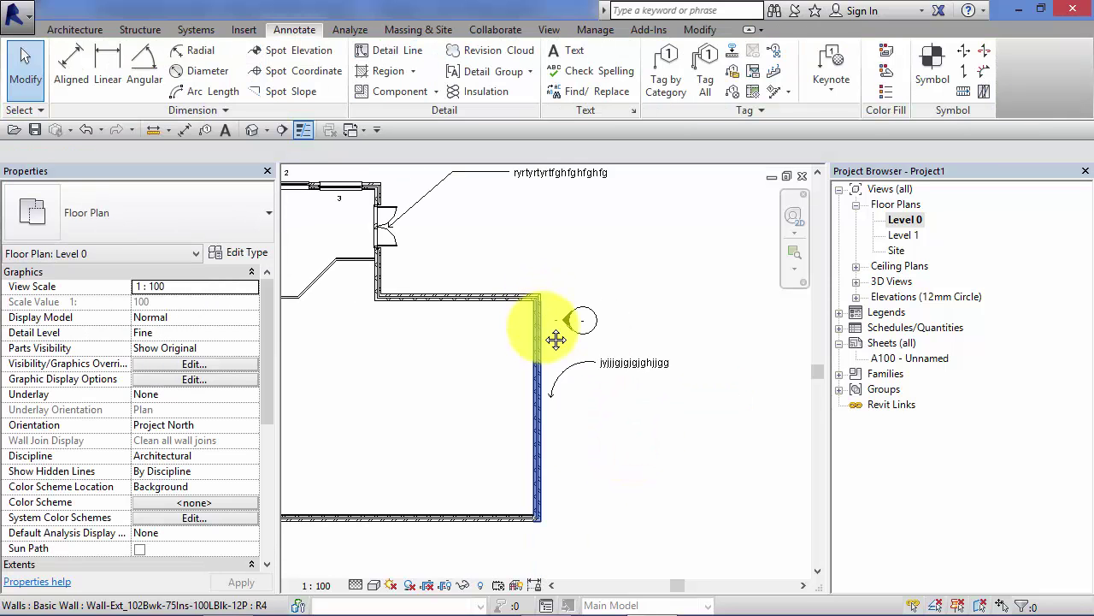
pyautogui.moveTo(554, 340); pyautogui.dragTo(566, 523, button='middle')
pyautogui.scroll(2, 492, 366)
pyautogui.click(595, 357)
pyautogui.moveTo(592, 424); pyautogui.dragTo(622, 416, button='middle')
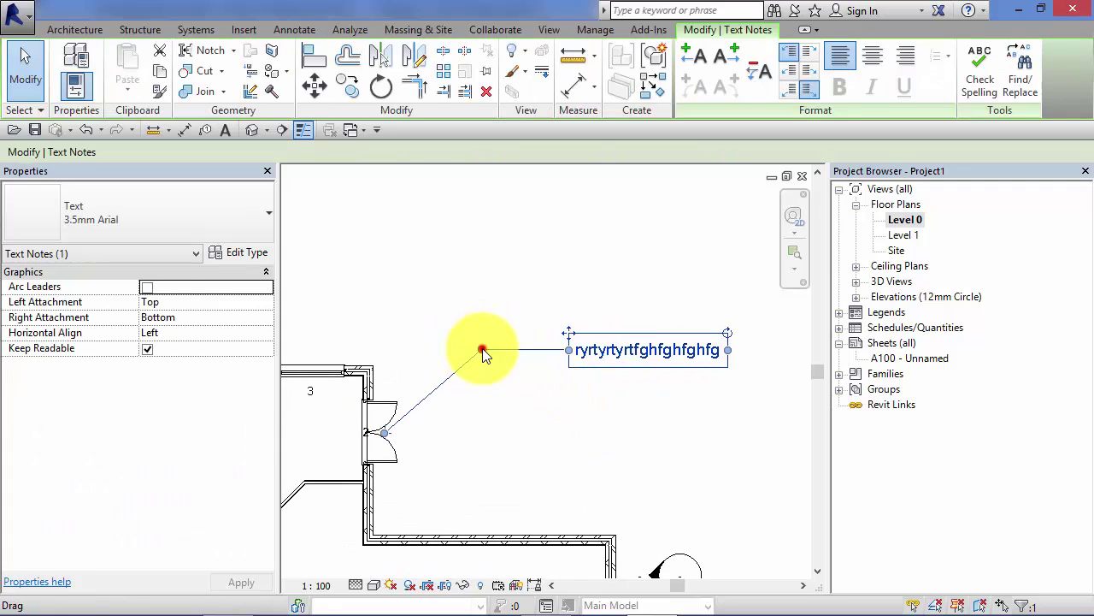
pyautogui.moveTo(483, 348); pyautogui.dragTo(430, 352)
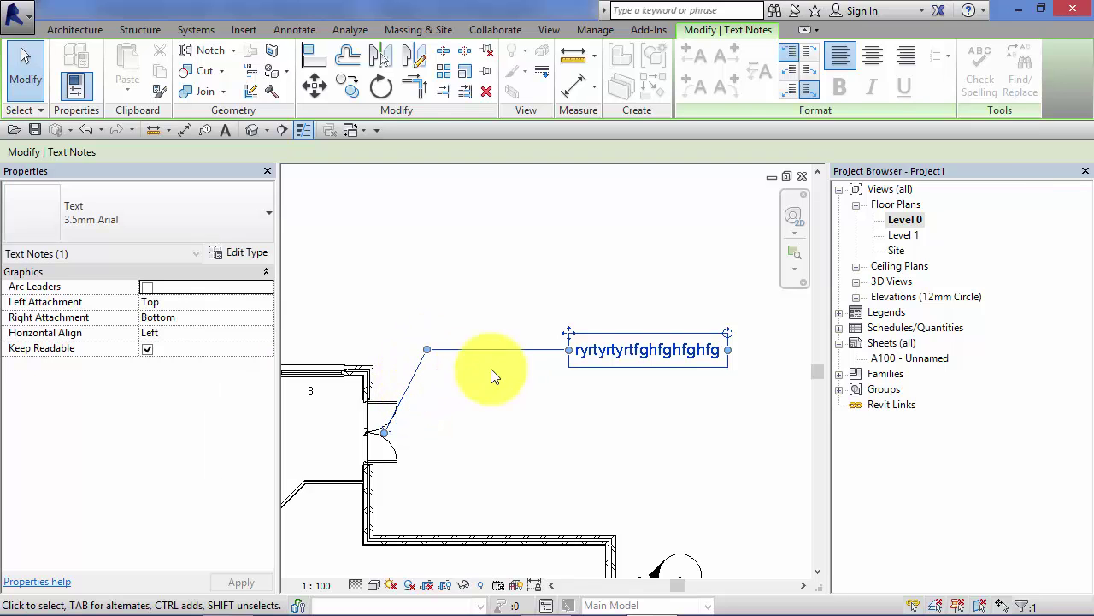
pyautogui.click(640, 431)
# Place a four-line text note without a leader, starting with "dfgdfgdgd" and "trtyrtytr", beside the elevation marker above the building.
pyautogui.moveTo(640, 433)
pyautogui.mouseDown(button='middle')
pyautogui.moveTo(762, 330)
pyautogui.moveTo(812, 413)
pyautogui.mouseUp(button='middle')
pyautogui.scroll(-1, 811, 407)
pyautogui.moveTo(737, 359); pyautogui.dragTo(731, 401, button='middle')
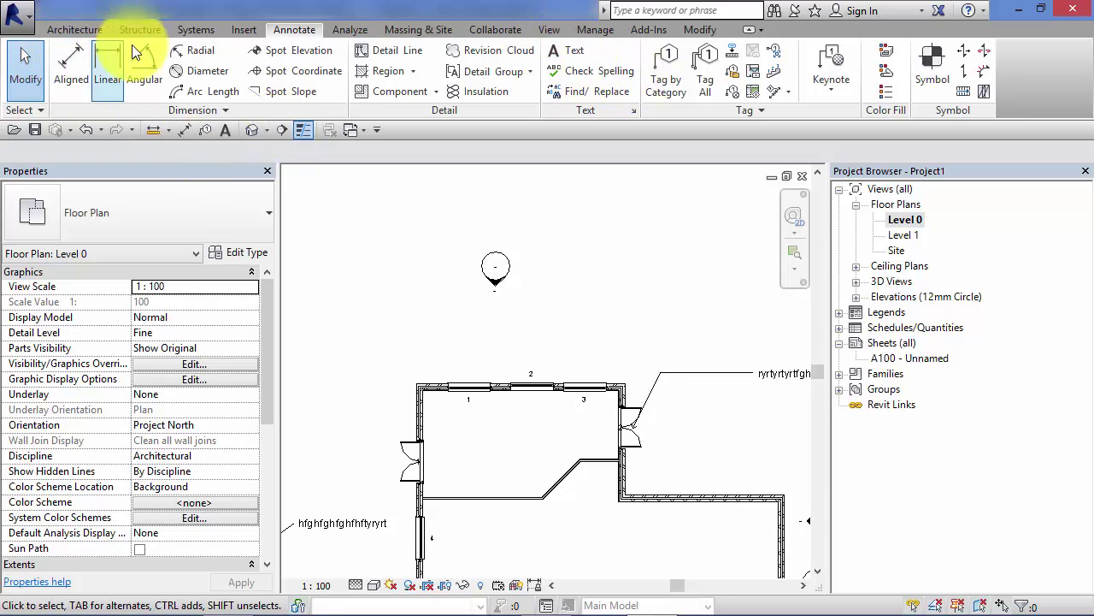
pyautogui.click(578, 51)
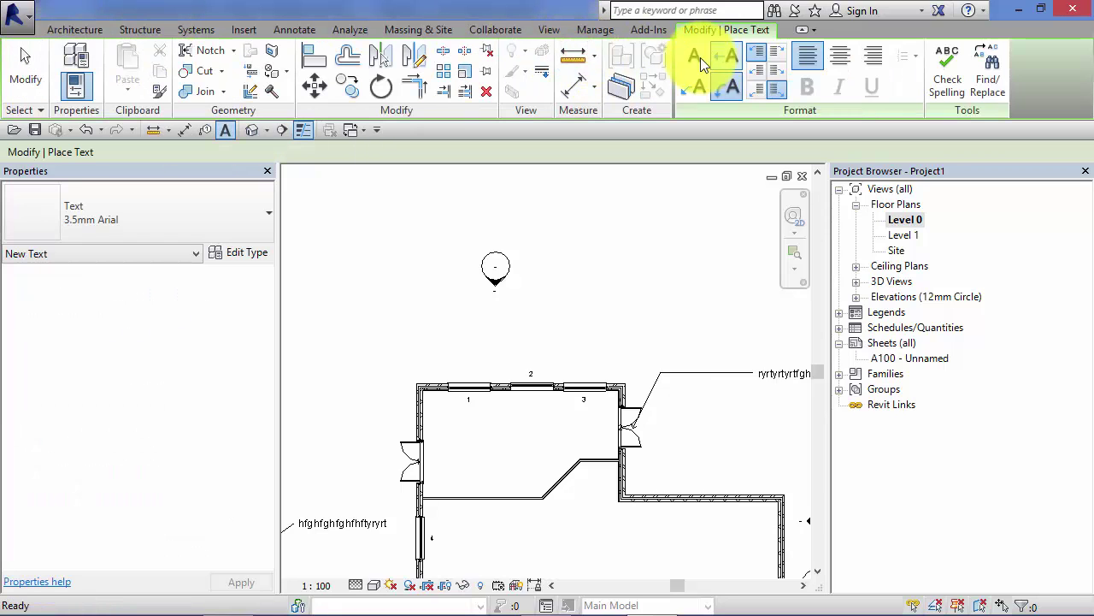
pyautogui.click(592, 257)
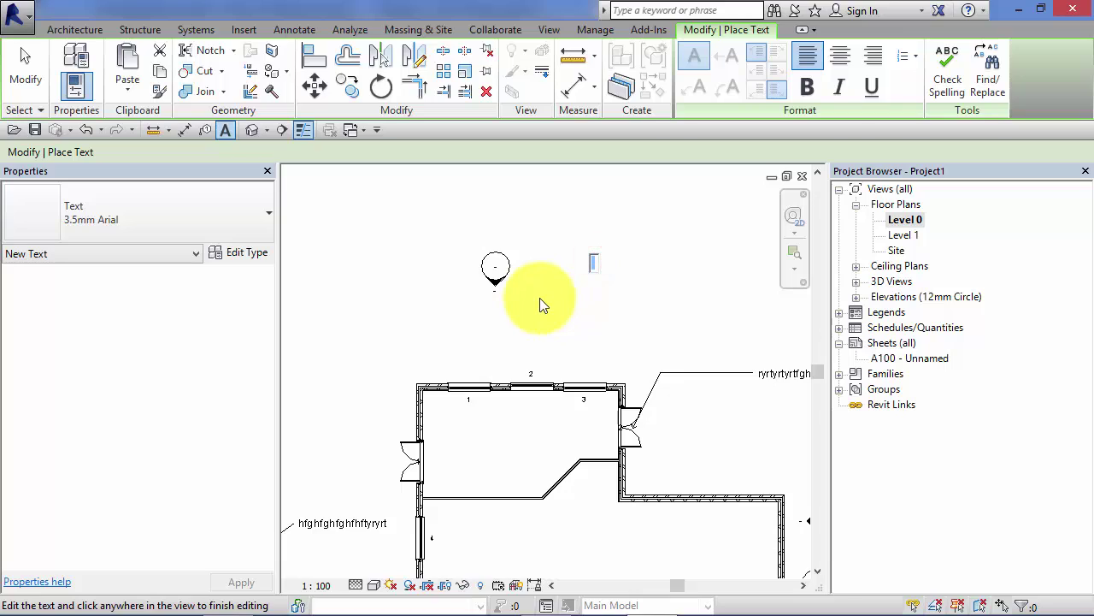
pyautogui.write('dfgdfgdgd')
pyautogui.press('Return')
pyautogui.write('trtyrtytr')
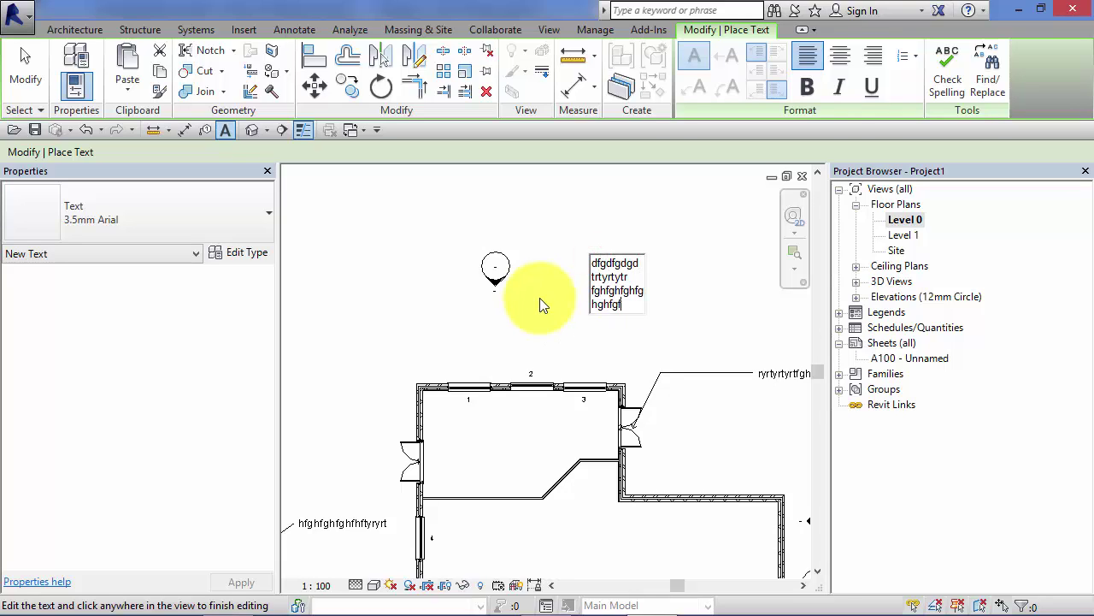
pyautogui.click(589, 215)
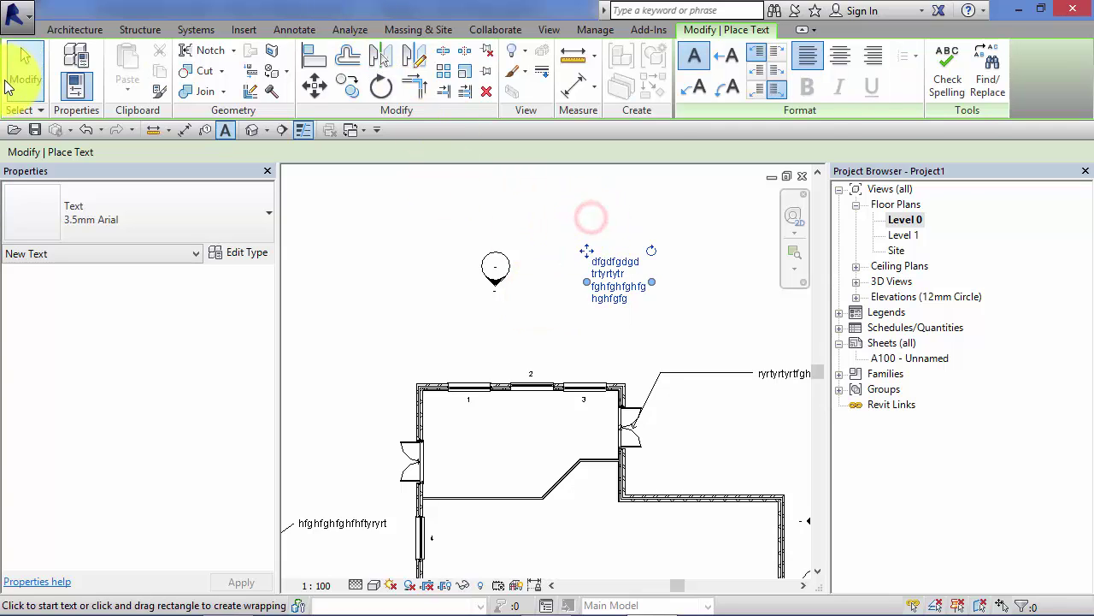
pyautogui.click(16, 77)
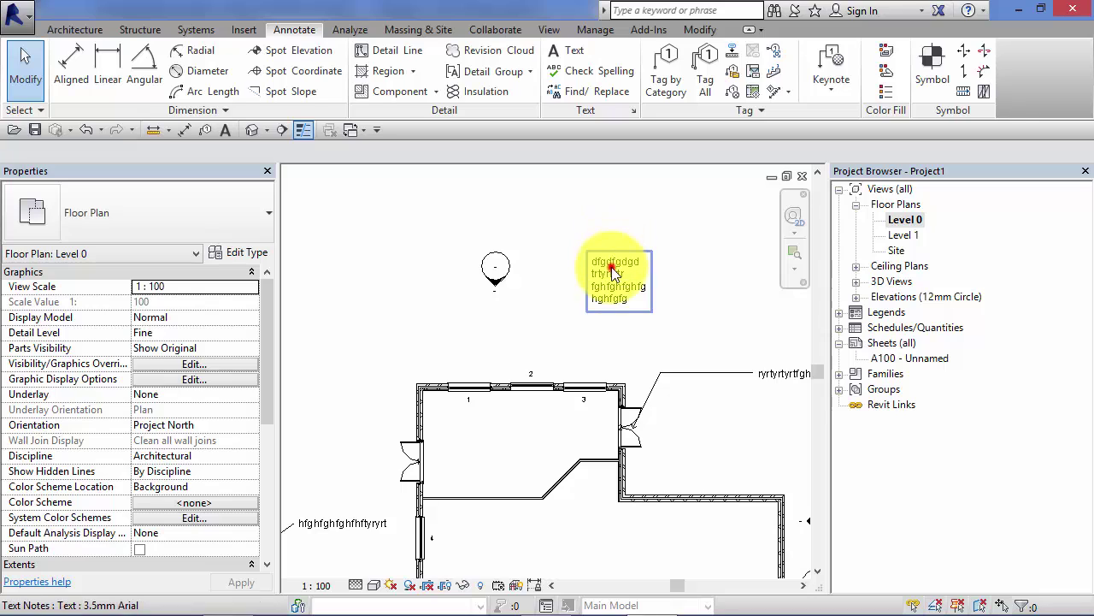
# Add a left-side straight leader and a right-side straight leader to the four-line text note.
pyautogui.click(611, 272)
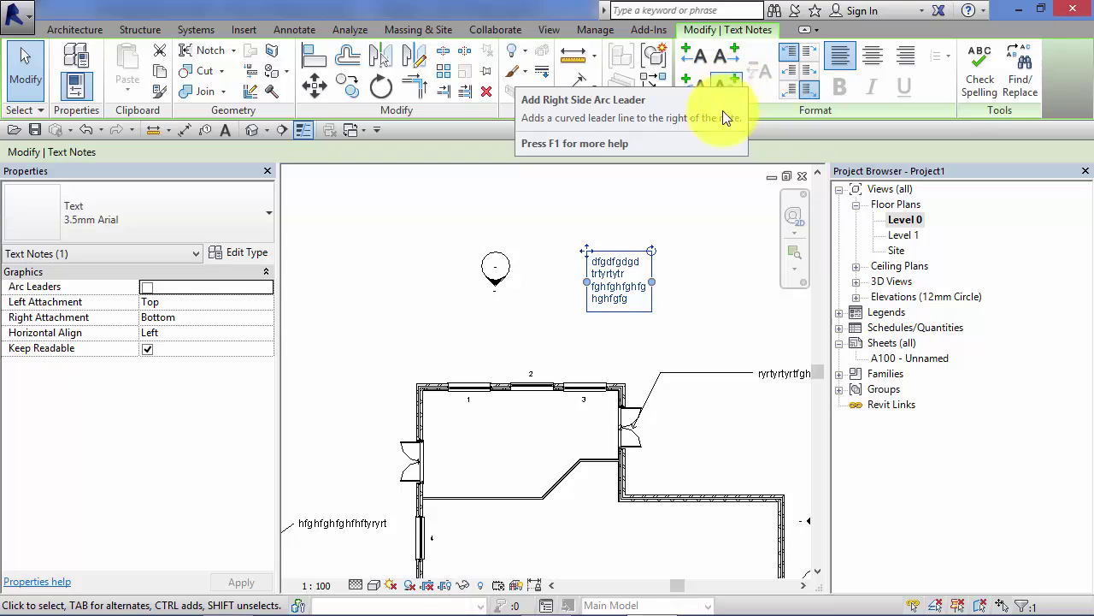
pyautogui.click(684, 57)
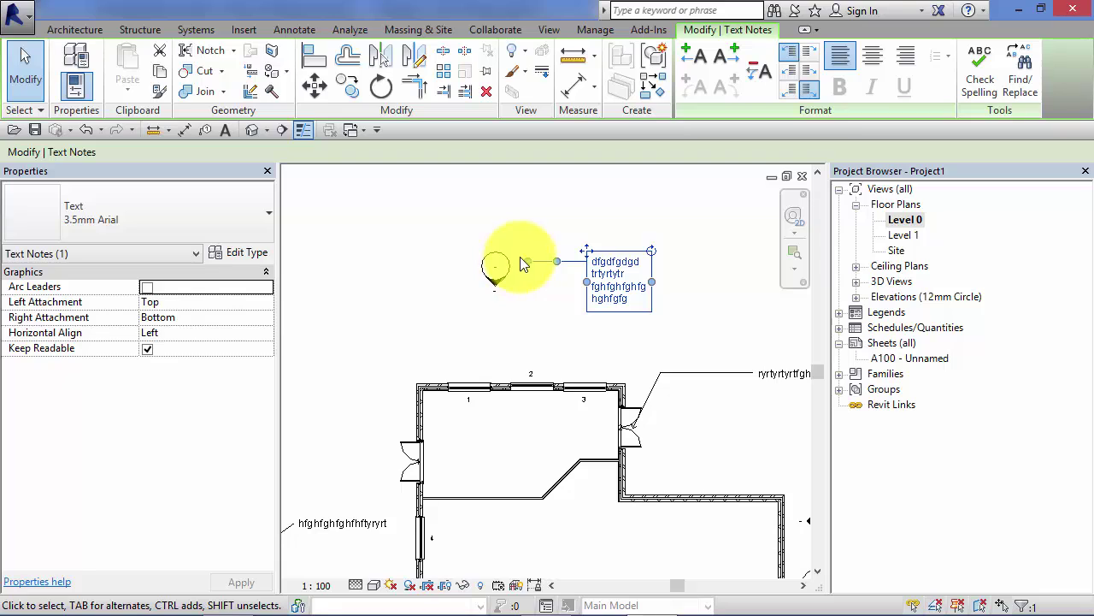
pyautogui.click(719, 58)
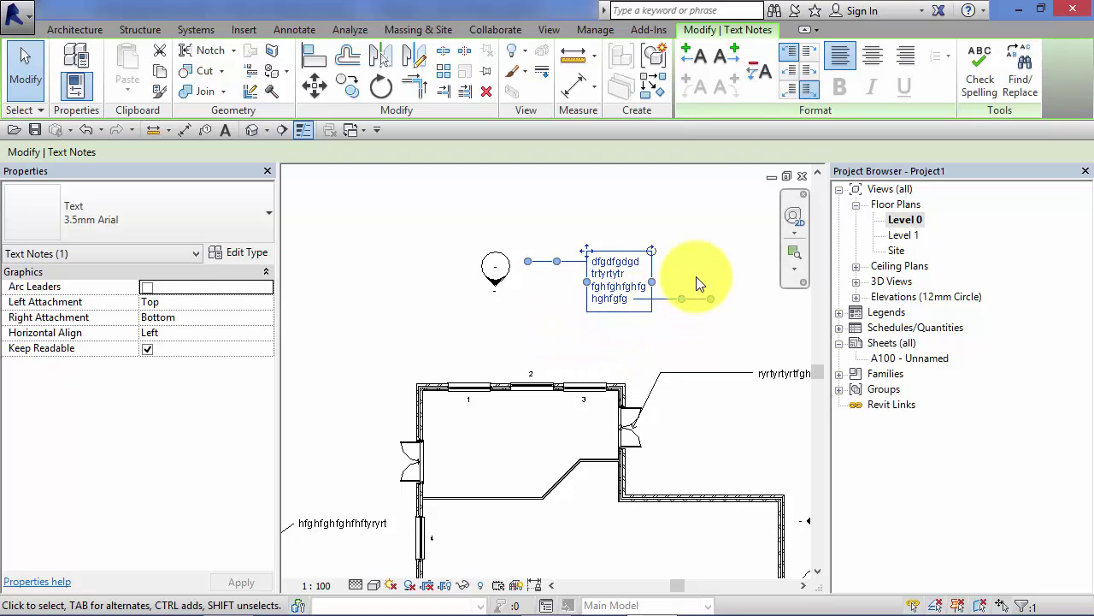
# Remove the last leader added to the four-line note, and set its left leader attachment to Middle.
pyautogui.click(754, 68)
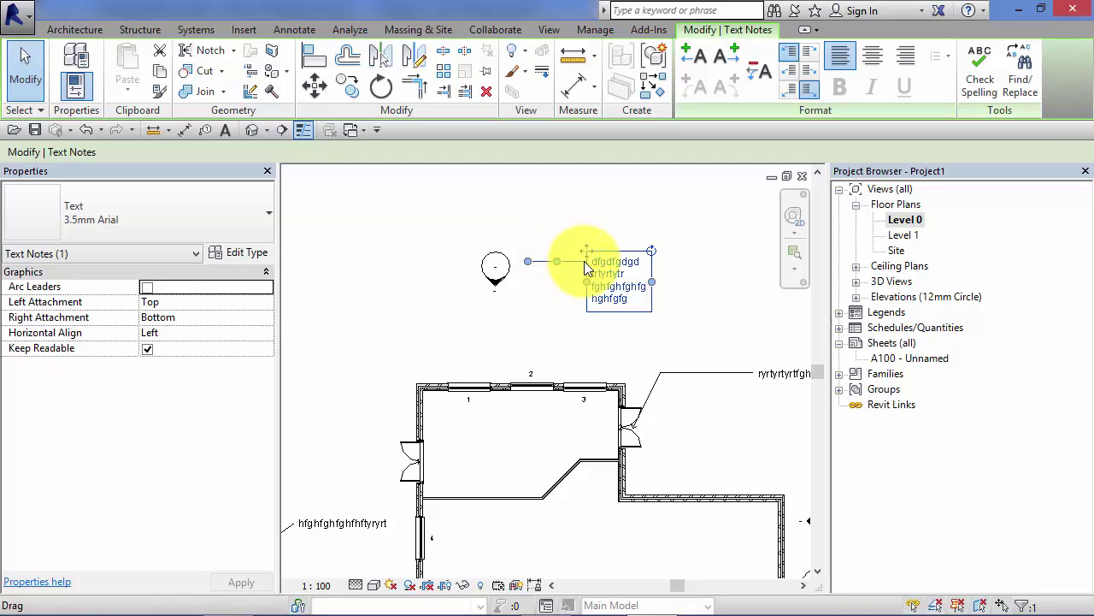
pyautogui.click(787, 72)
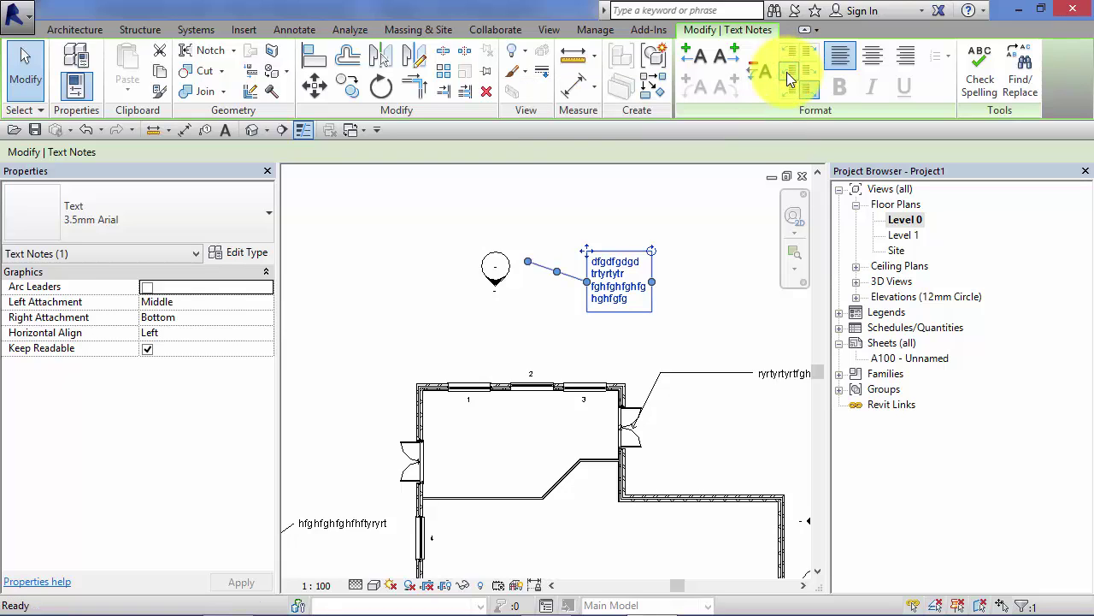
# Set the four-line note's left attachment to Bottom, then add a right-side straight leader and try its attachment at Middle and Top.
pyautogui.click(786, 91)
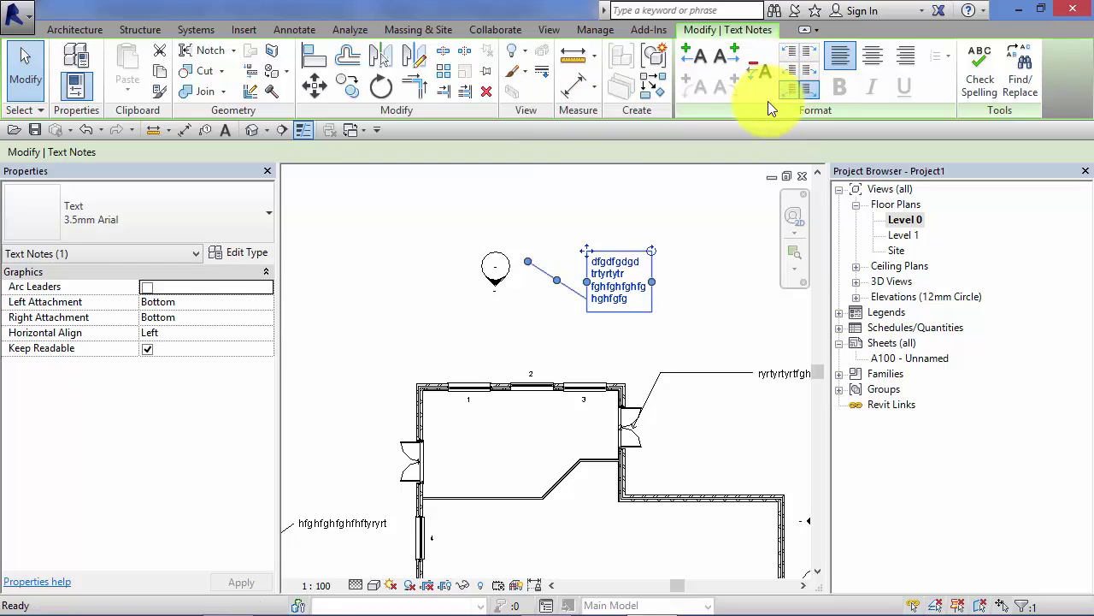
pyautogui.click(720, 53)
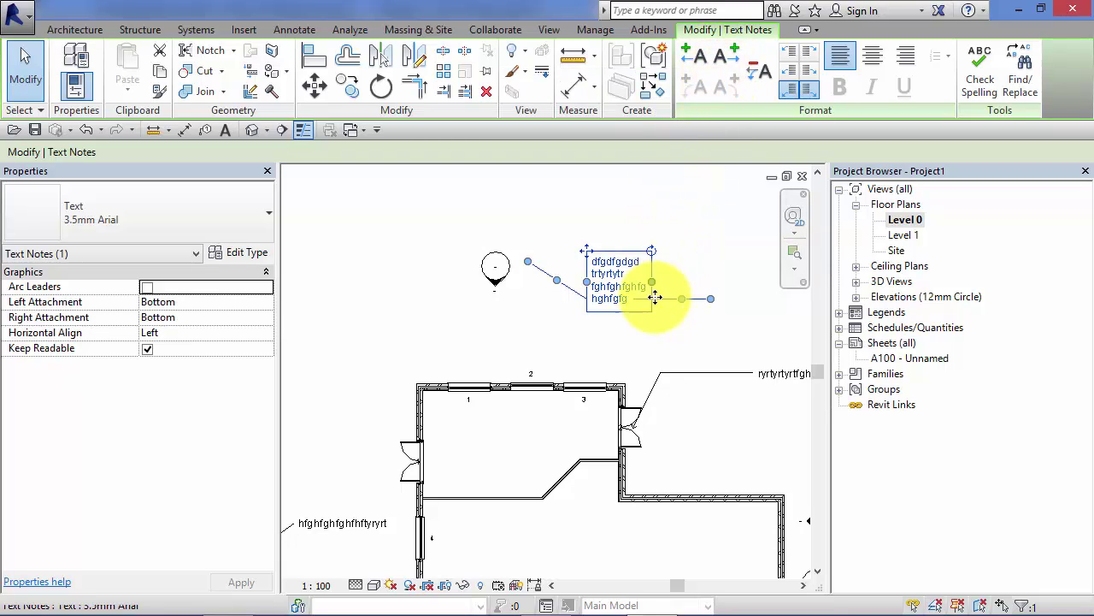
pyautogui.click(809, 74)
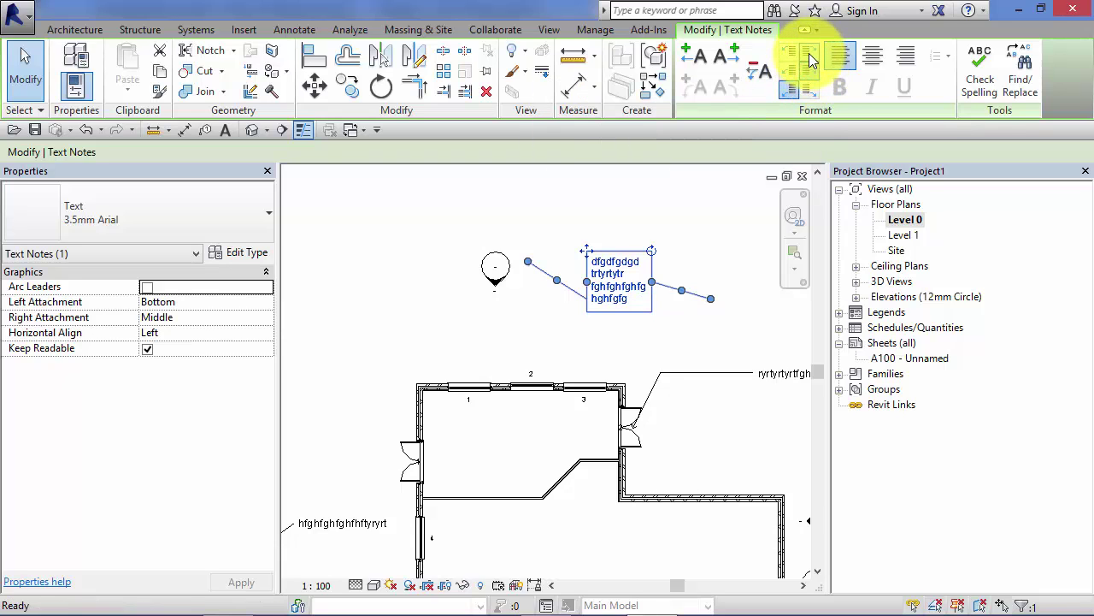
pyautogui.click(809, 53)
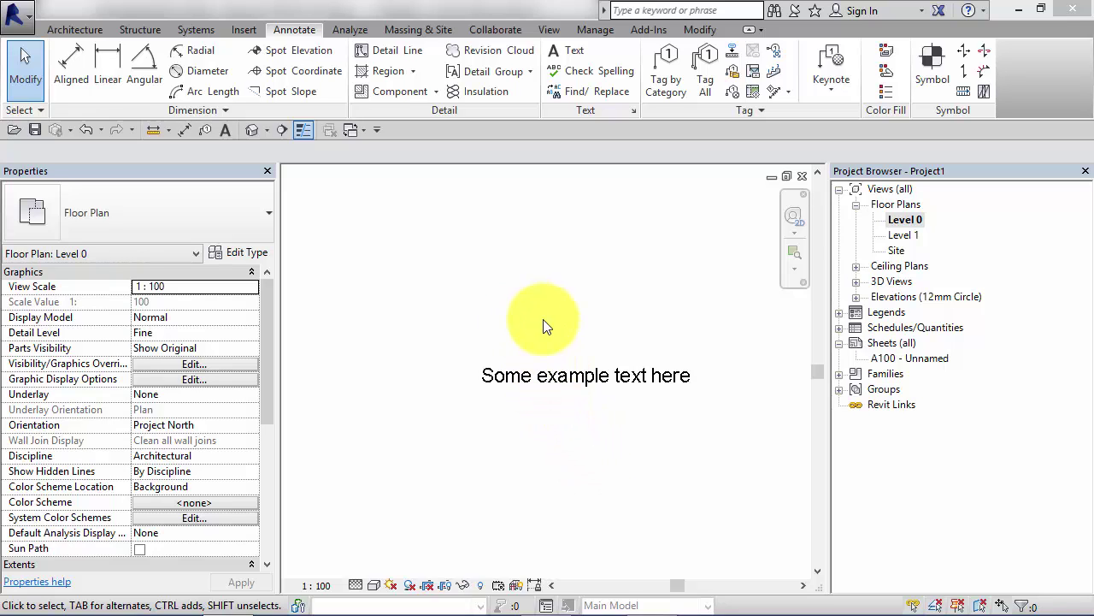
pyautogui.click(540, 384)
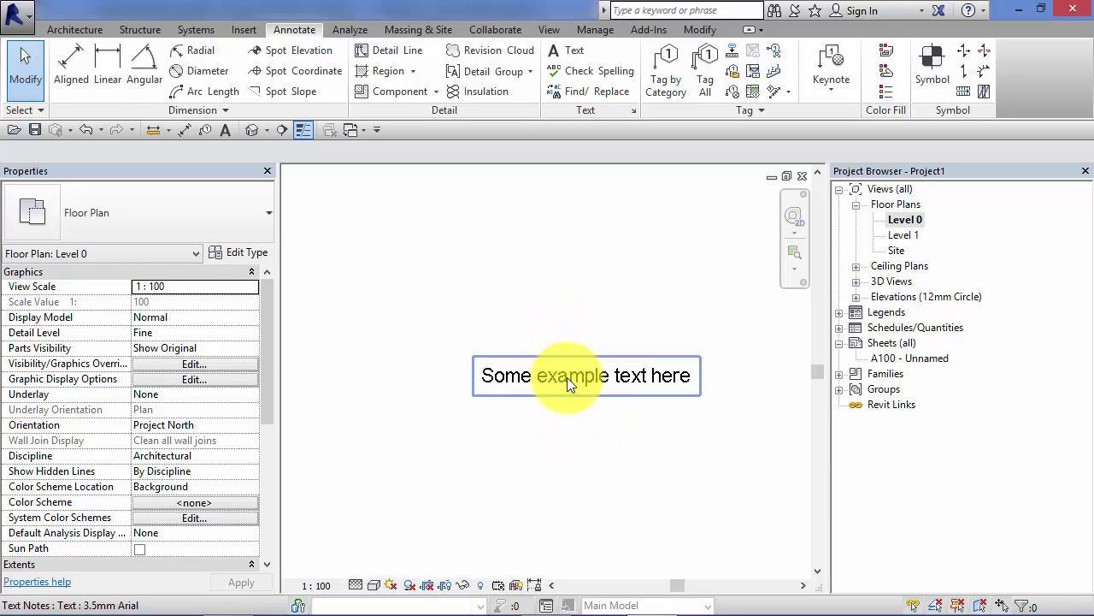
pyautogui.click(565, 377)
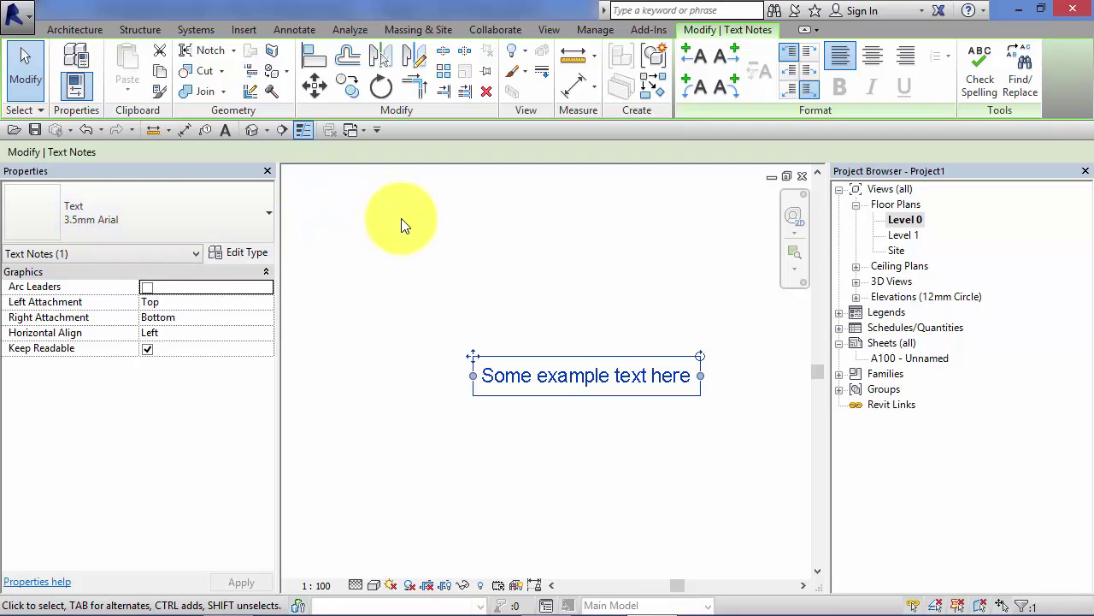
pyautogui.click(255, 215)
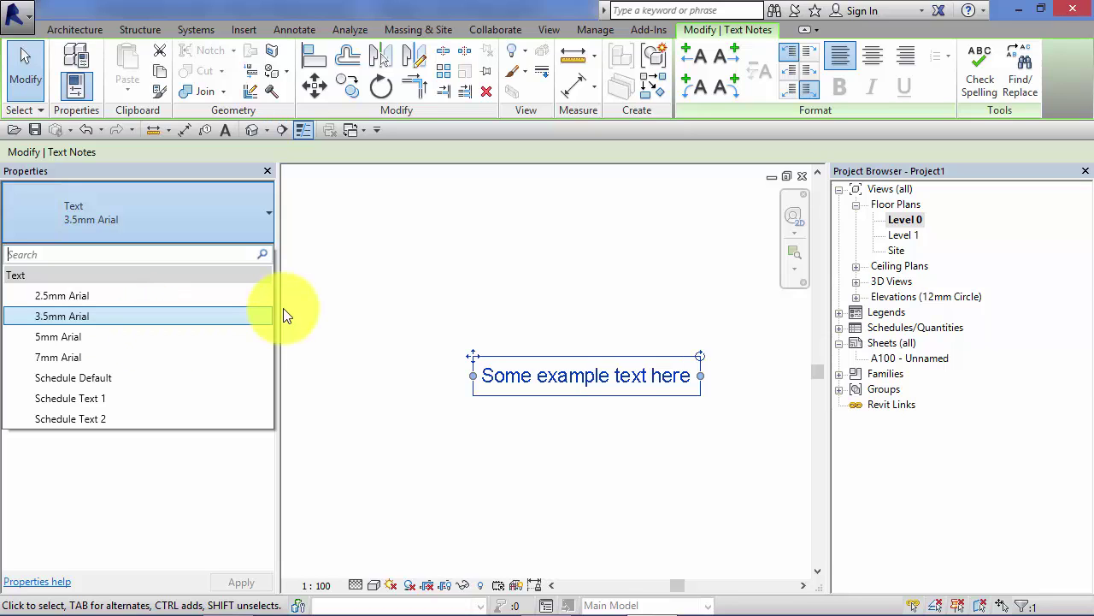
pyautogui.click(342, 250)
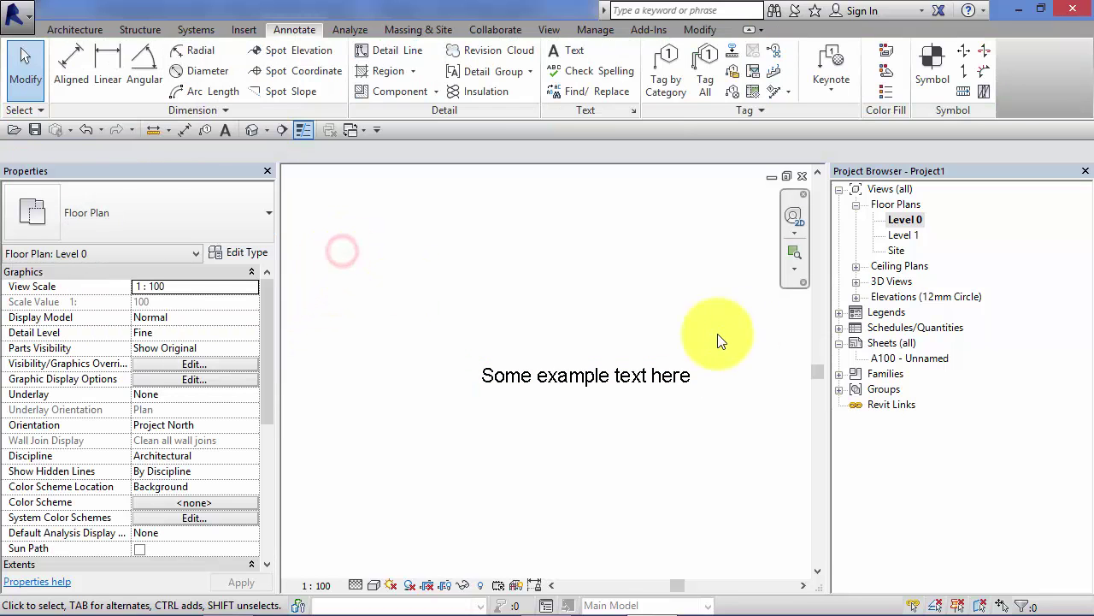
# Duplicate the text type of the "Some example text here" note as a new type named 9mm Arial.
pyautogui.click(598, 379)
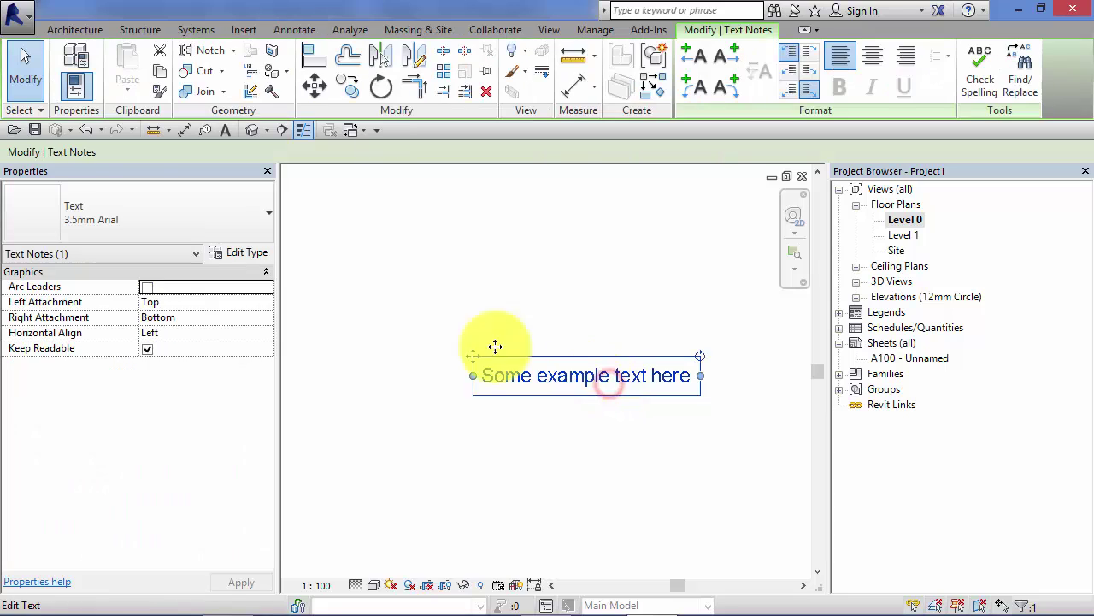
pyautogui.click(226, 253)
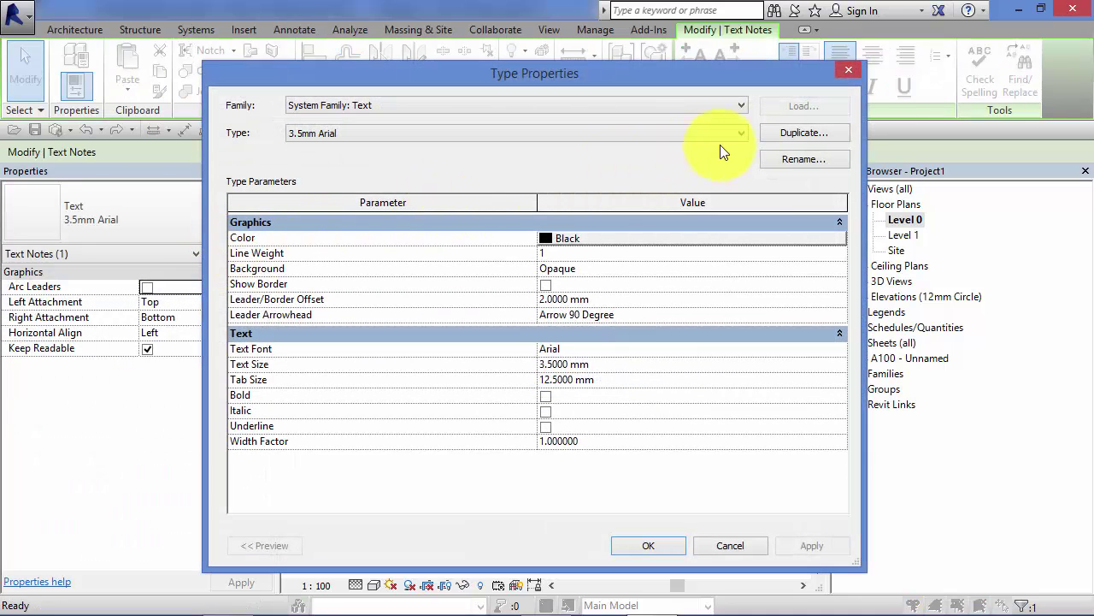
pyautogui.click(767, 132)
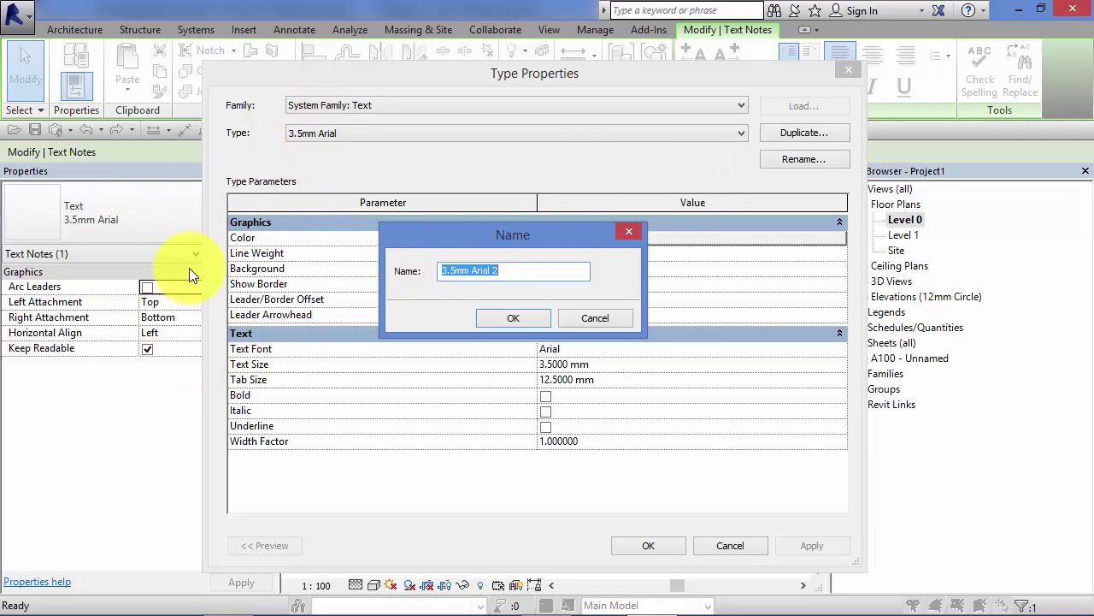
pyautogui.write('9mm Arial')
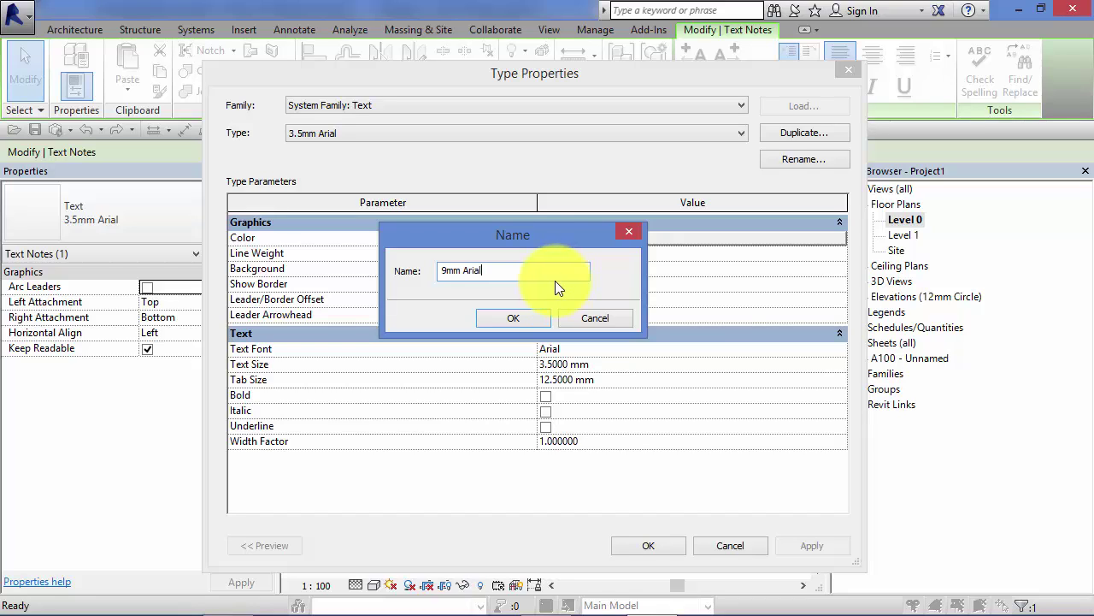
pyautogui.doubleClick(500, 274)
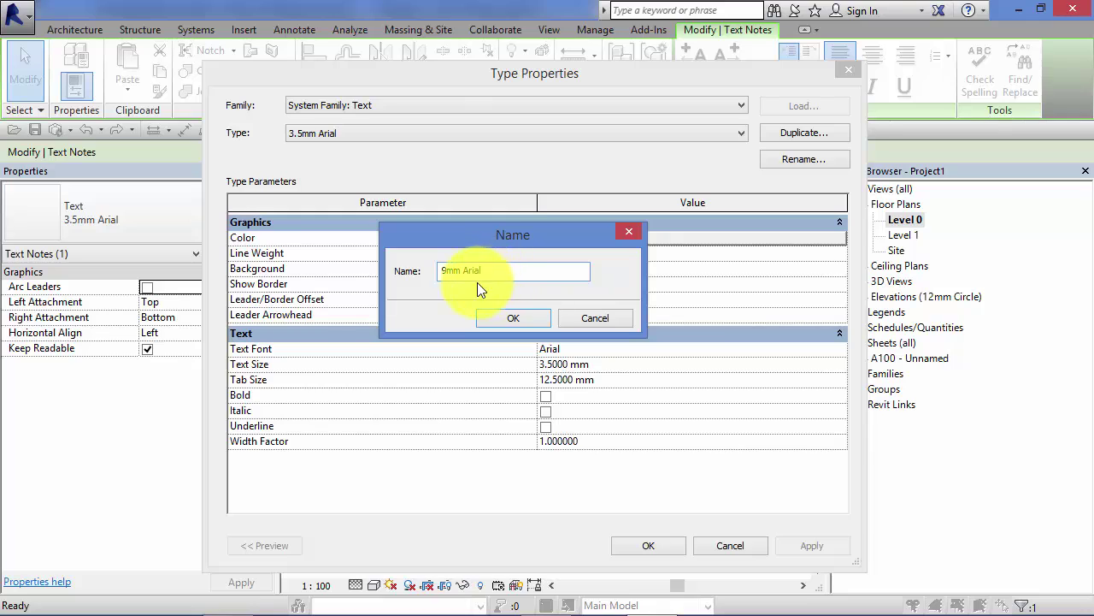
pyautogui.click(512, 316)
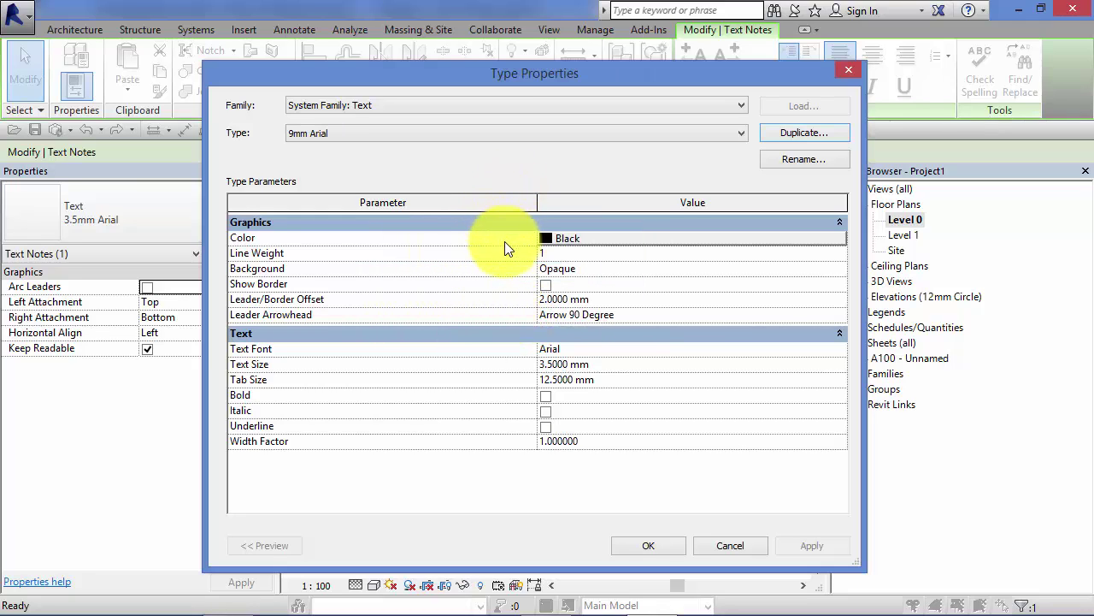
# Set the color of the 9mm Arial text type to the basic color Red.
pyautogui.click(623, 240)
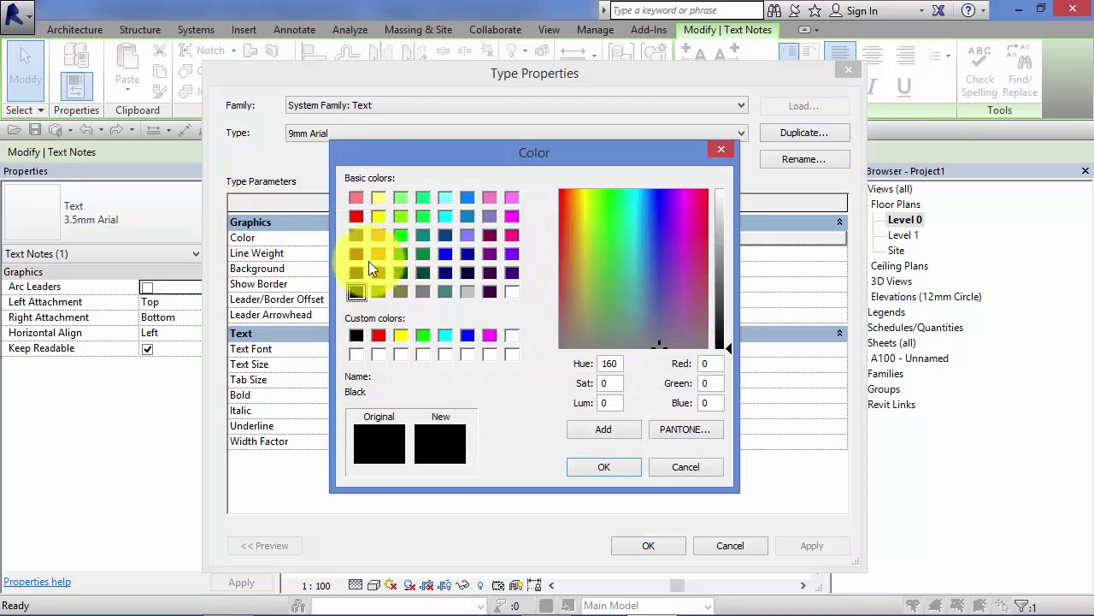
pyautogui.click(356, 216)
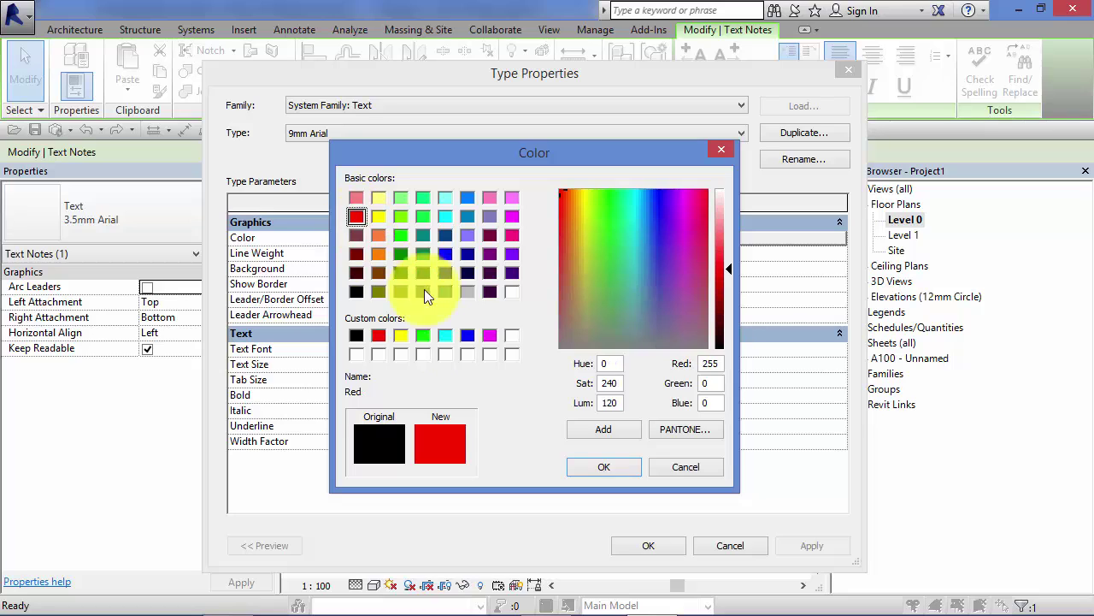
pyautogui.click(599, 469)
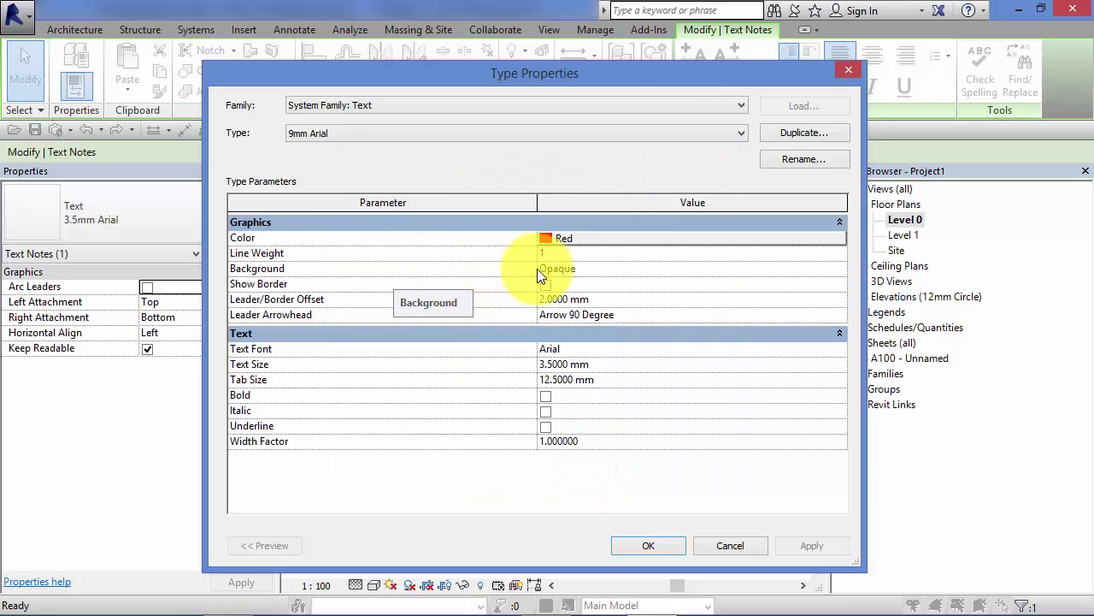
# Choose Opaque as the background of the 9mm Arial text type and accept the type properties.
pyautogui.moveTo(592, 76); pyautogui.dragTo(414, 33)
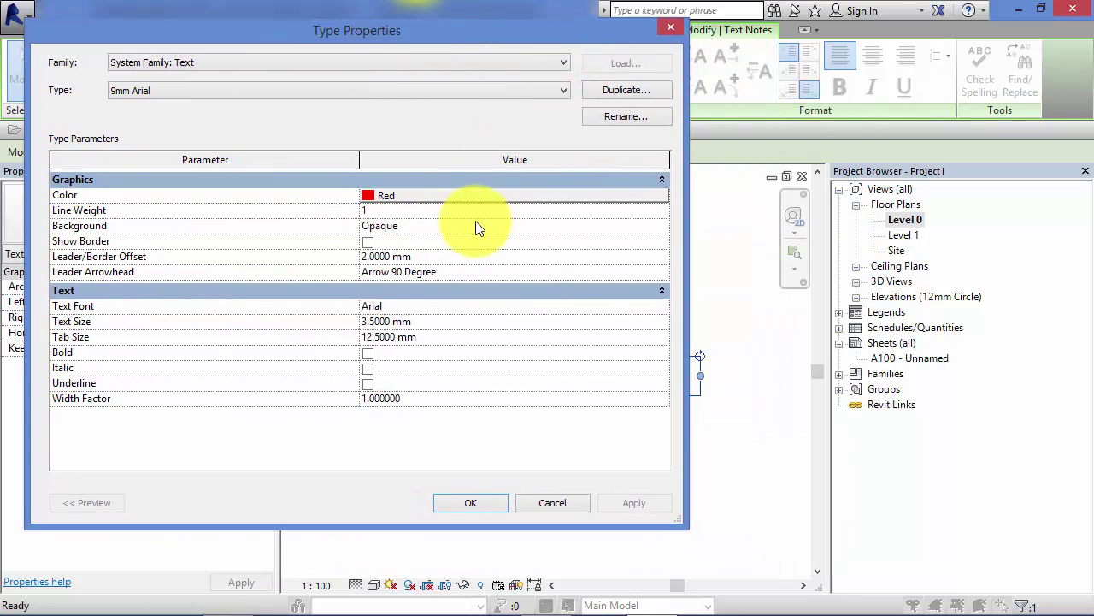
pyautogui.click(481, 226)
pyautogui.click(661, 226)
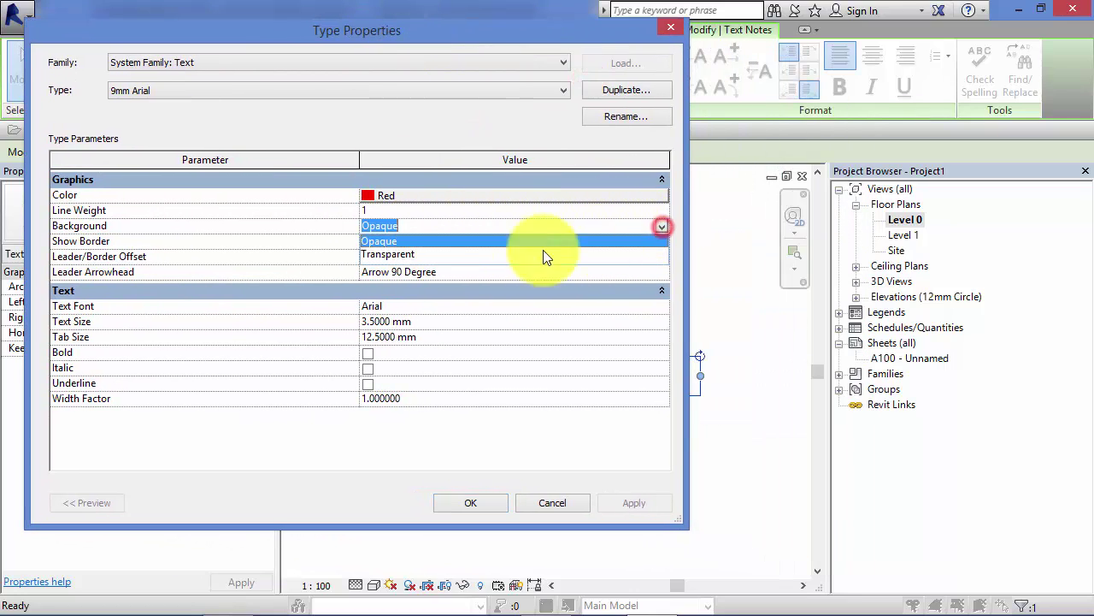
pyautogui.click(442, 245)
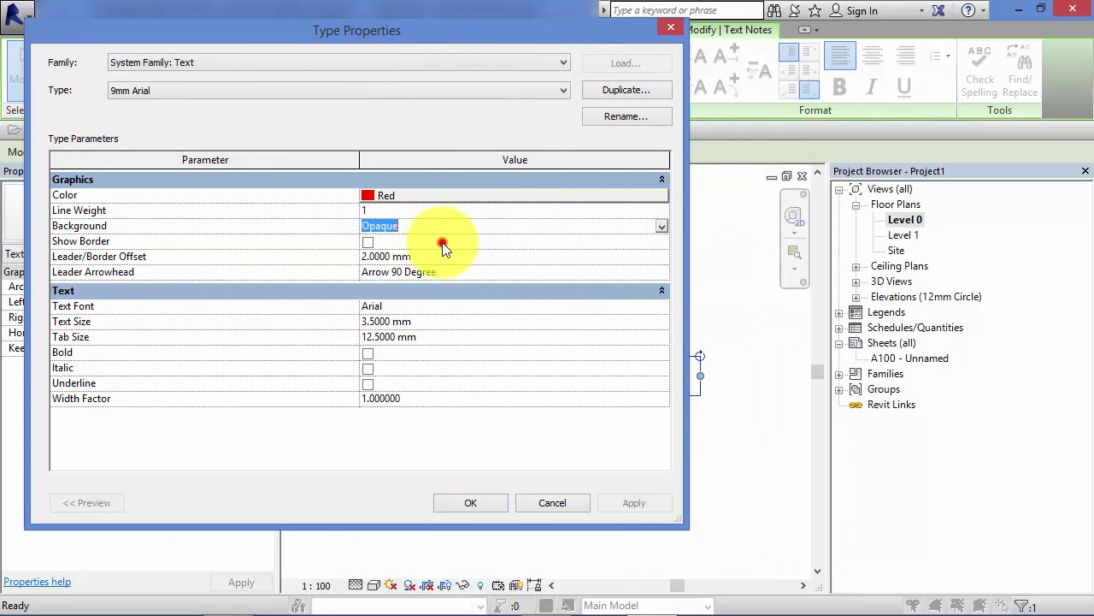
pyautogui.click(456, 503)
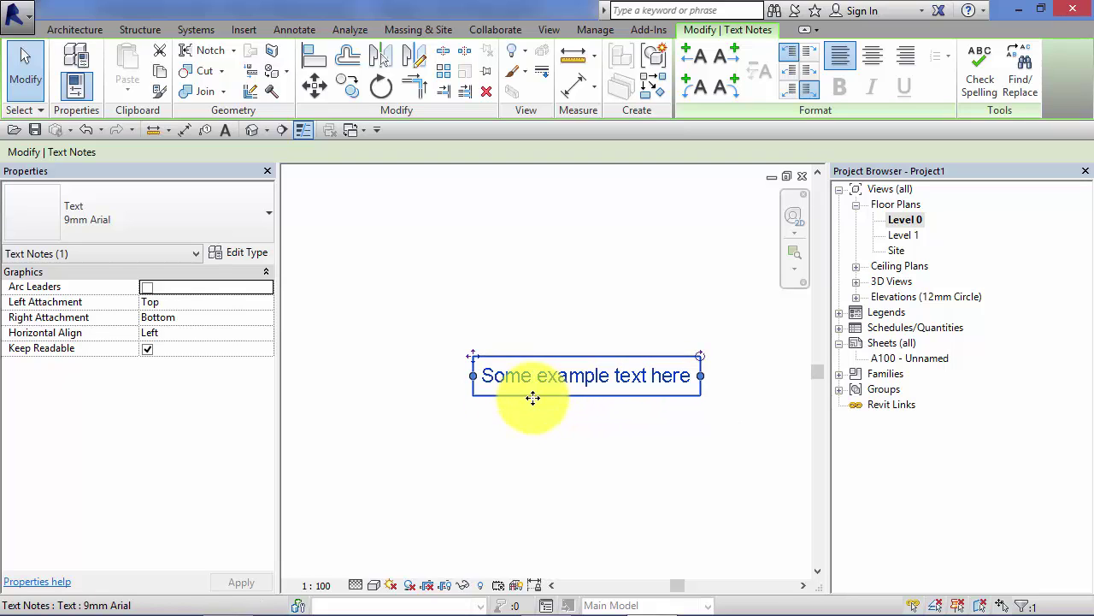
# Move the red "Some example text here" note across the building's exterior wall, between the upper-left corner and the double doors.
pyautogui.moveTo(672, 417); pyautogui.dragTo(599, 428, button='middle')
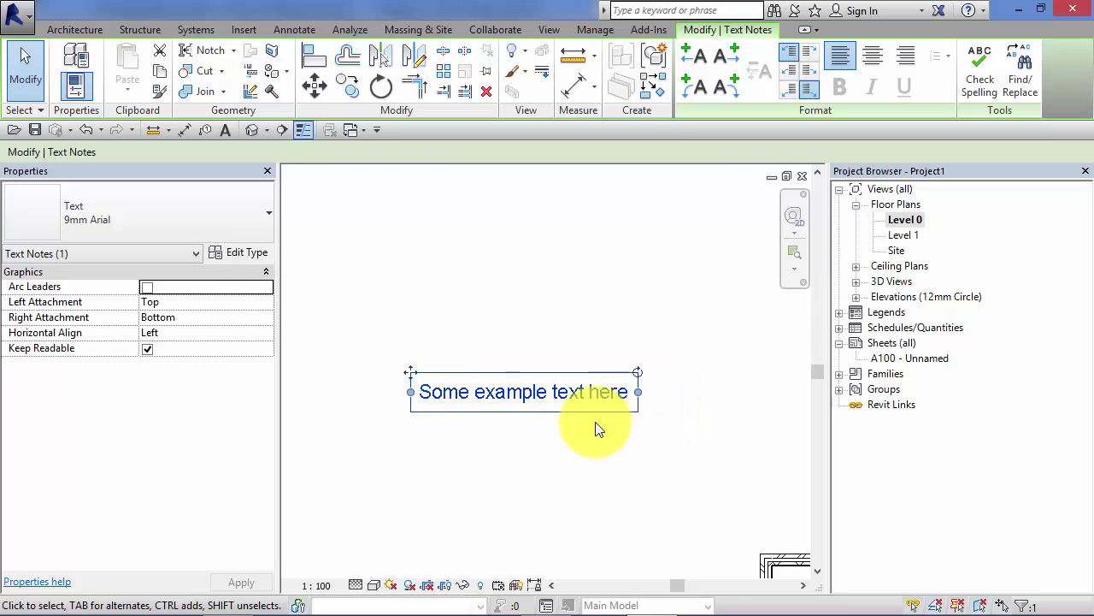
pyautogui.moveTo(618, 476); pyautogui.dragTo(505, 342, button='middle')
pyautogui.click(457, 294)
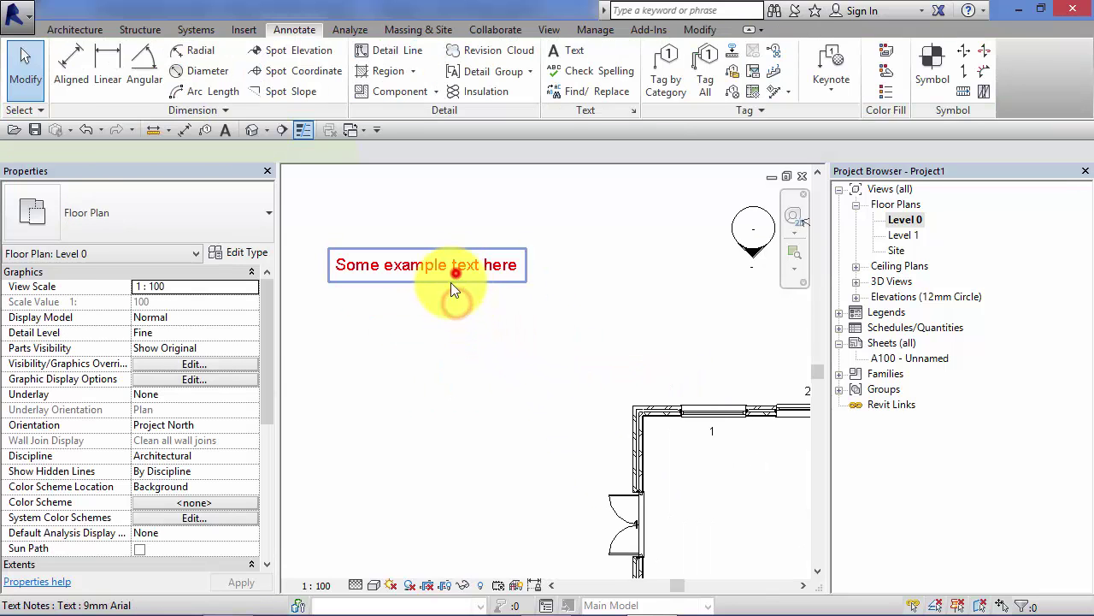
pyautogui.click(458, 283)
pyautogui.moveTo(462, 280)
pyautogui.mouseDown()
pyautogui.moveTo(495, 415)
pyautogui.moveTo(644, 465)
pyautogui.mouseUp()
pyautogui.click(550, 321)
pyautogui.scroll(5, 770, 517)
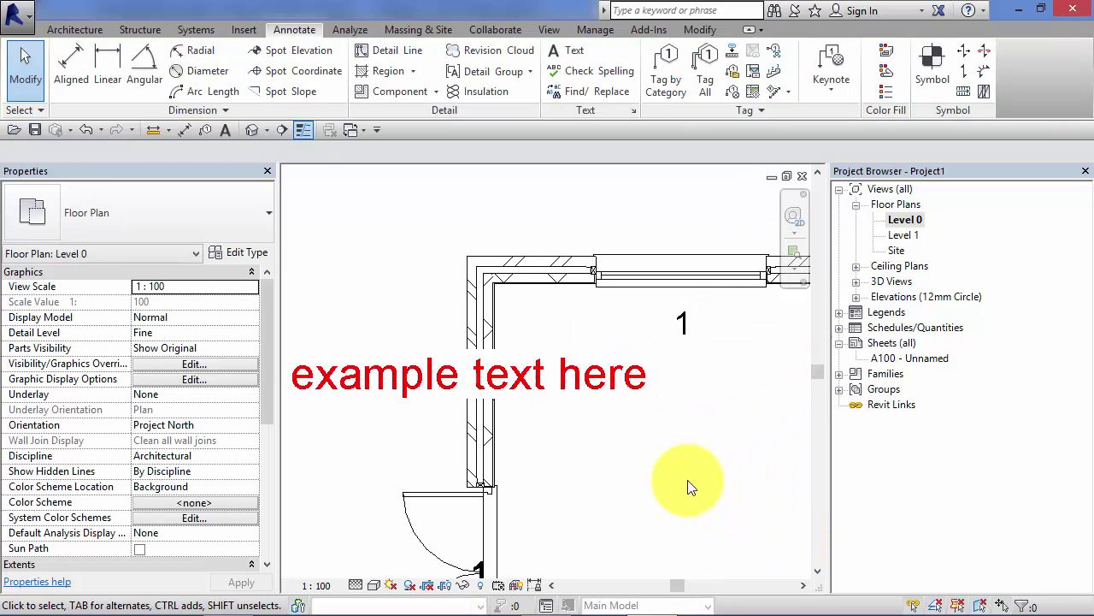
pyautogui.click(449, 386)
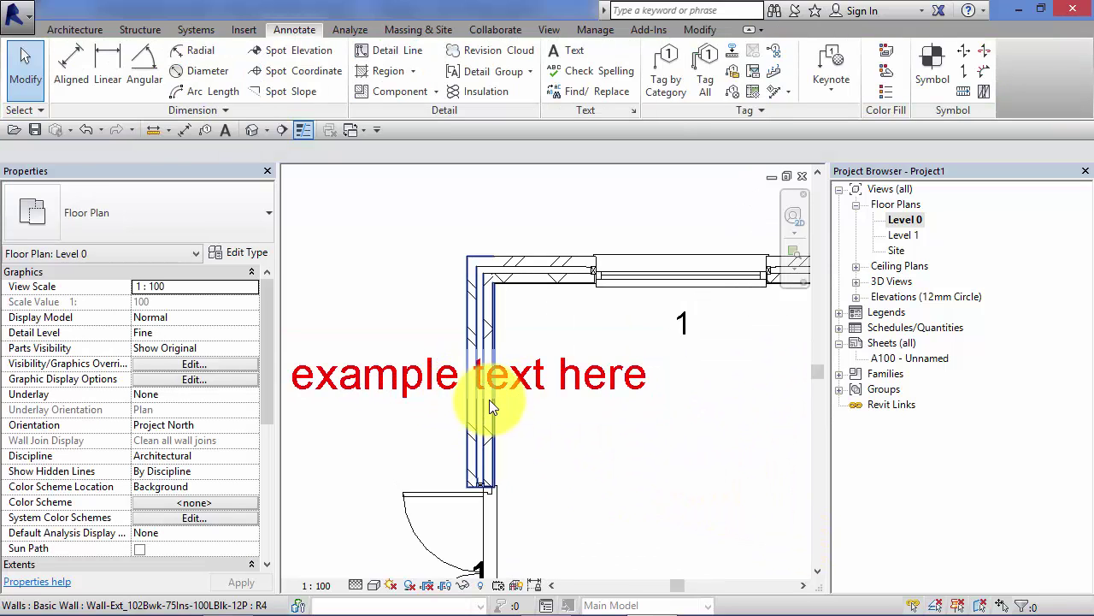
pyautogui.scroll(2, 500, 402)
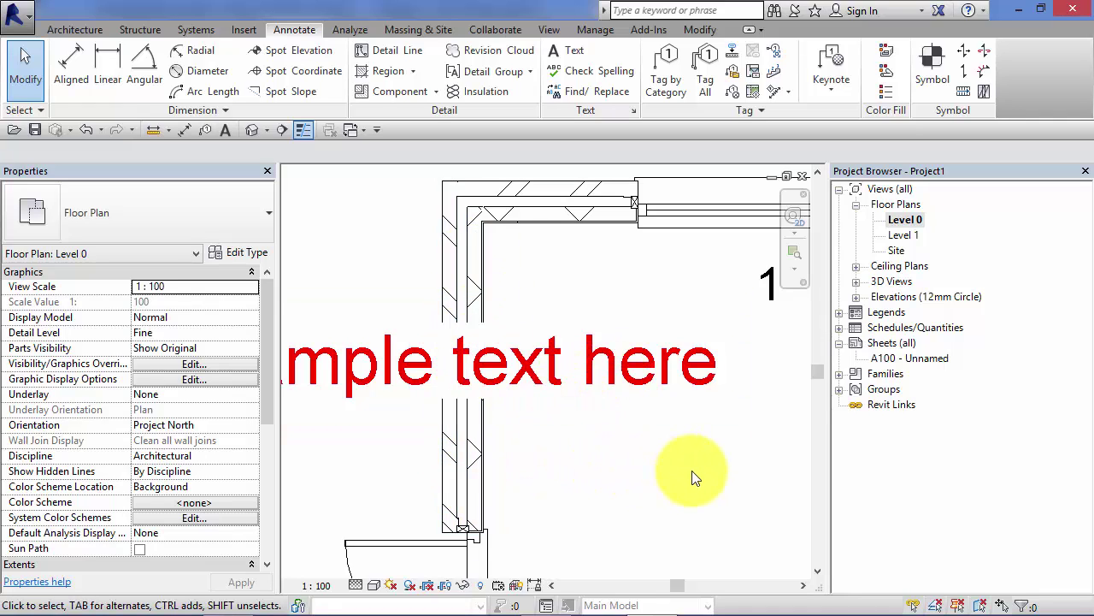
# Open the type properties of the red note and keep Arrow 90 Degree as the leader arrowhead after browsing the options.
pyautogui.scroll(-4, 688, 477)
pyautogui.moveTo(682, 473); pyautogui.dragTo(728, 459, button='middle')
pyautogui.click(521, 385)
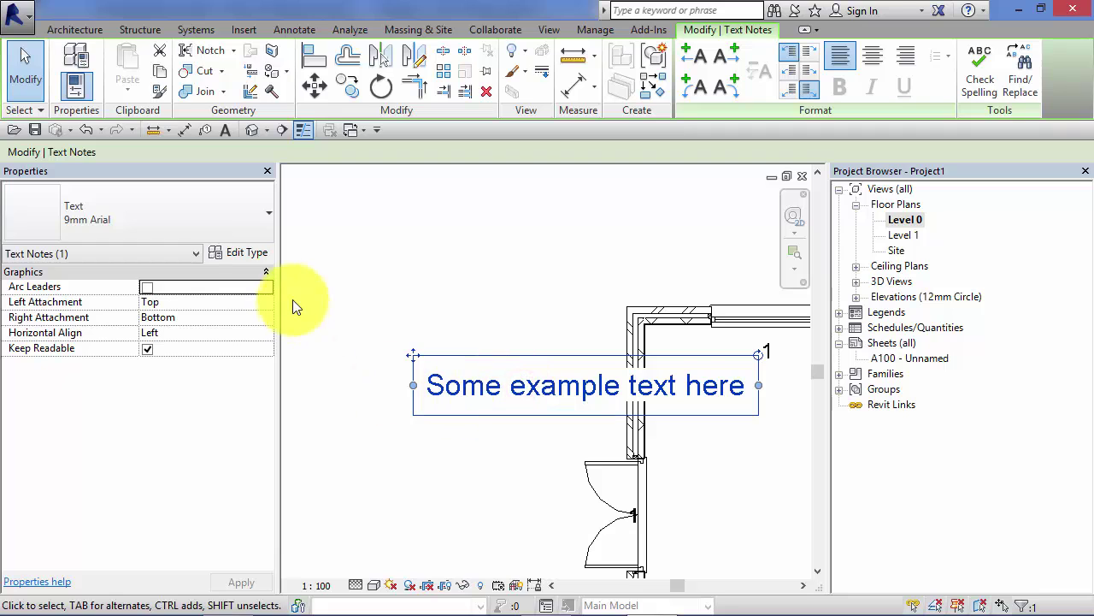
pyautogui.click(247, 252)
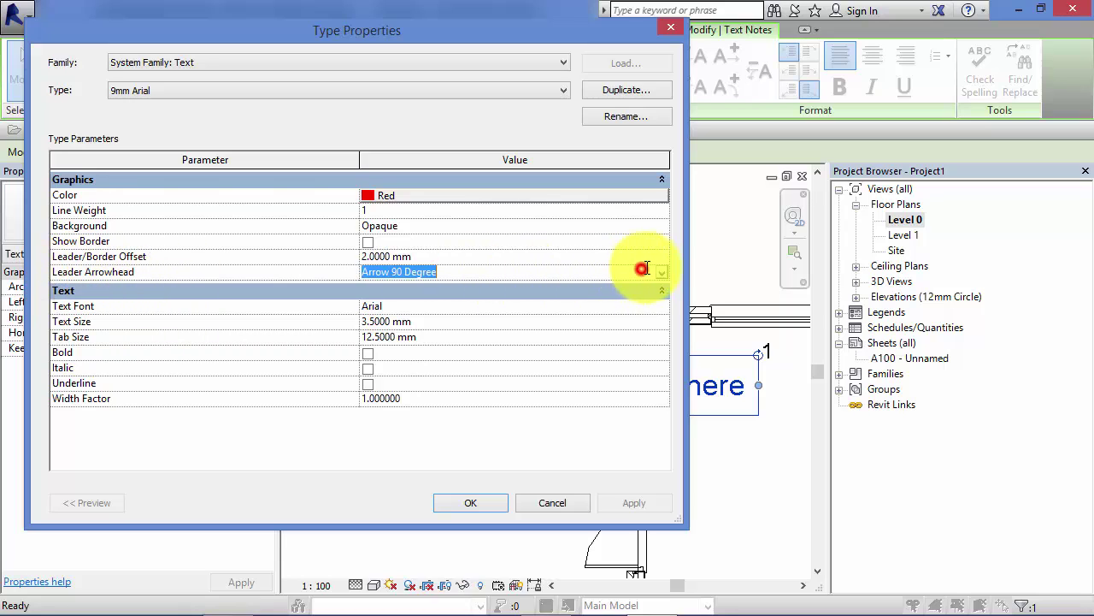
pyautogui.click(661, 271)
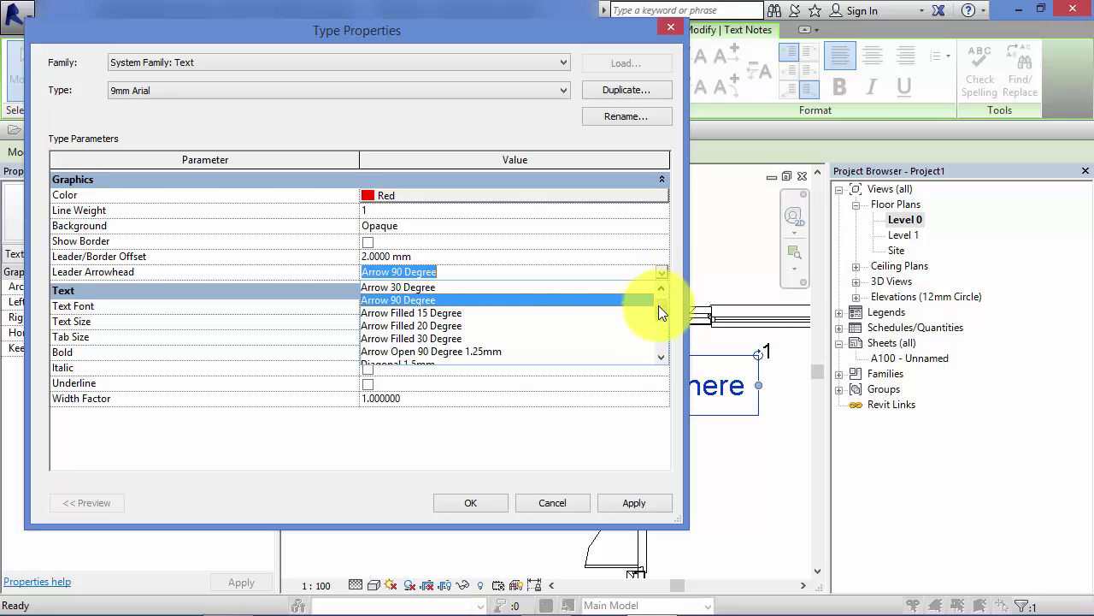
pyautogui.moveTo(659, 313)
pyautogui.mouseDown()
pyautogui.moveTo(665, 342)
pyautogui.moveTo(663, 312)
pyautogui.mouseUp()
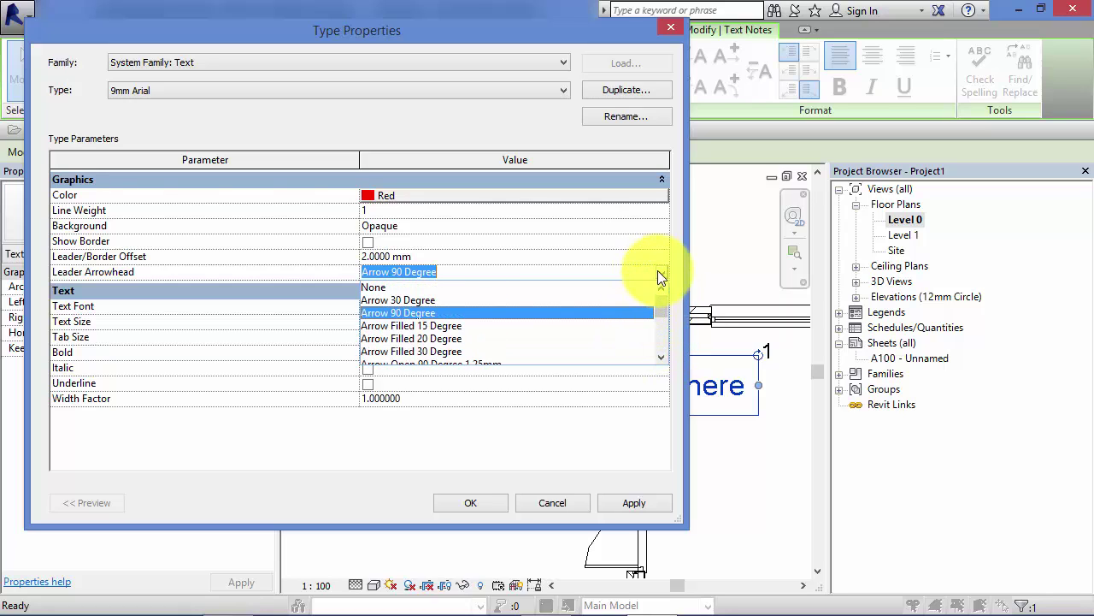
pyautogui.click(659, 271)
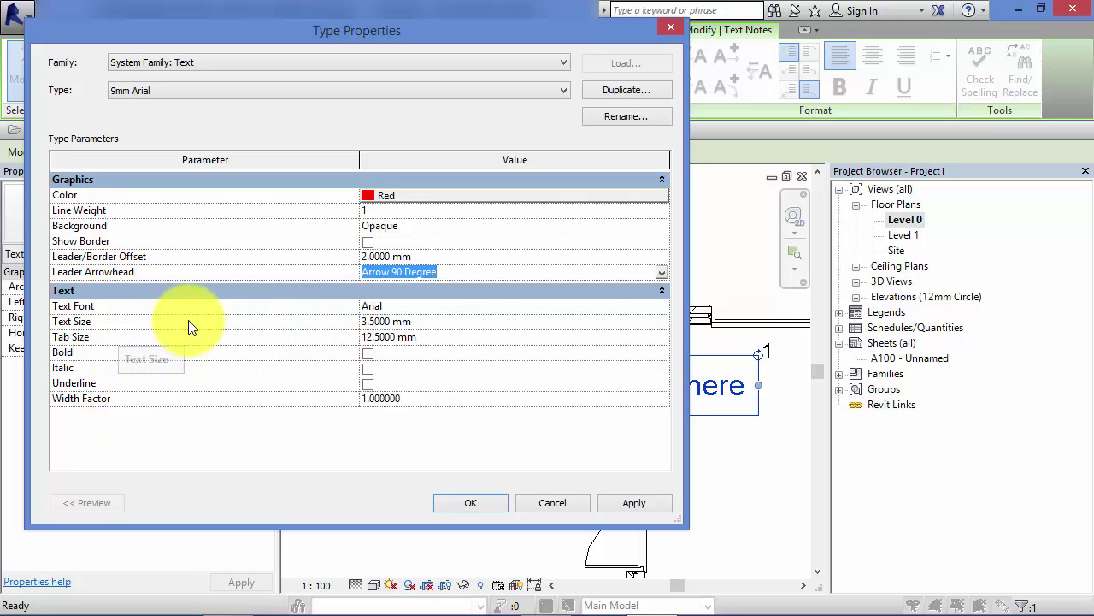
# Set the text font of the 9mm Arial text type to GothicE.
pyautogui.click(623, 306)
pyautogui.click(661, 305)
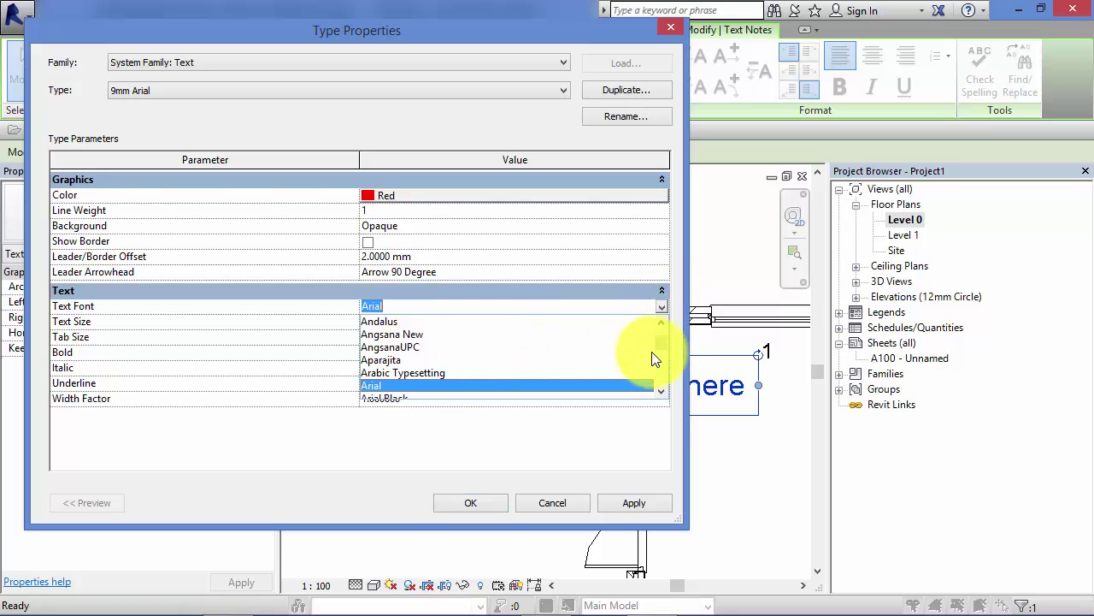
pyautogui.moveTo(659, 342); pyautogui.dragTo(664, 351)
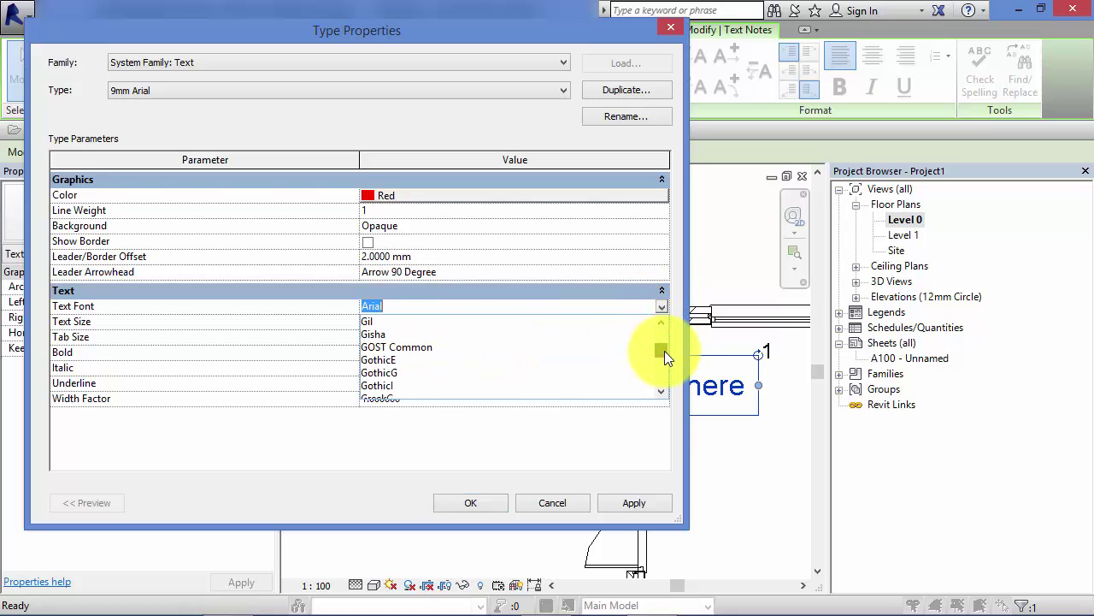
pyautogui.click(389, 359)
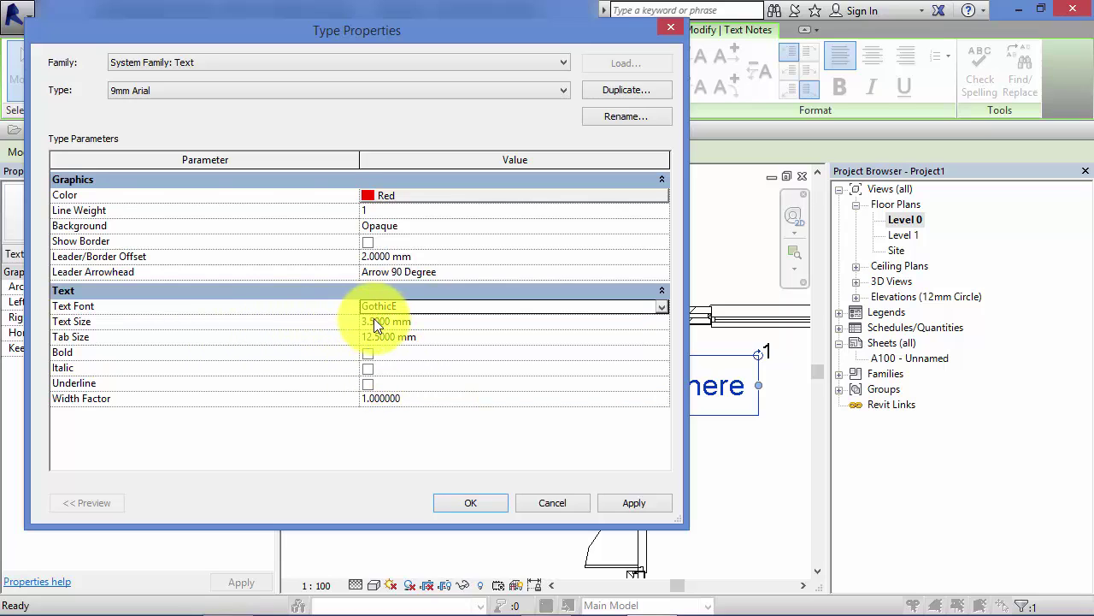
# Set the text size of the 9mm Arial text type to 9 mm and accept the type properties.
pyautogui.click(372, 321)
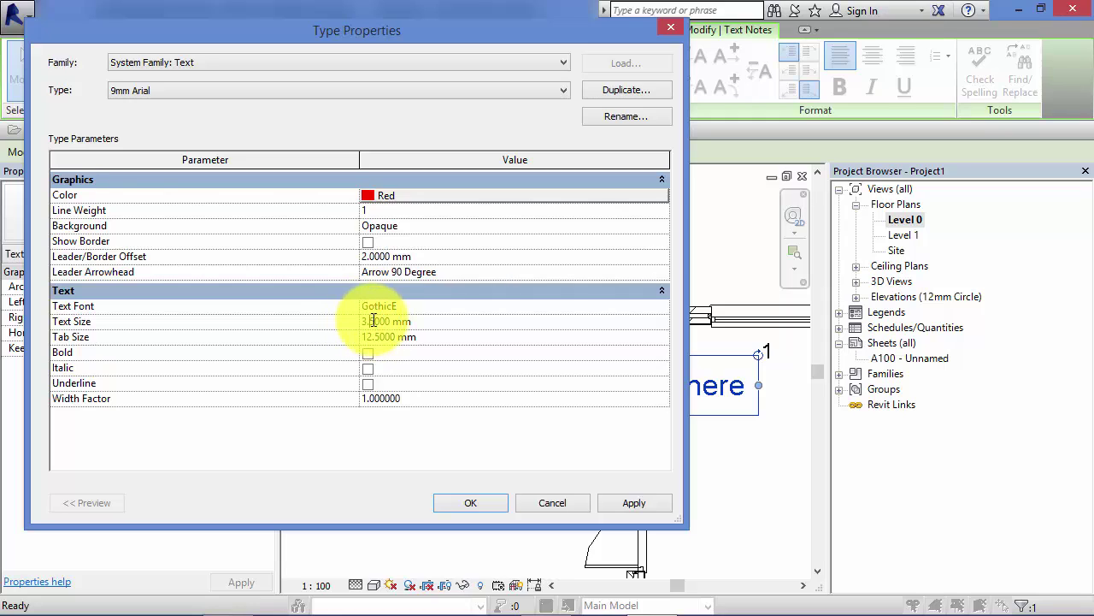
pyautogui.click(374, 320)
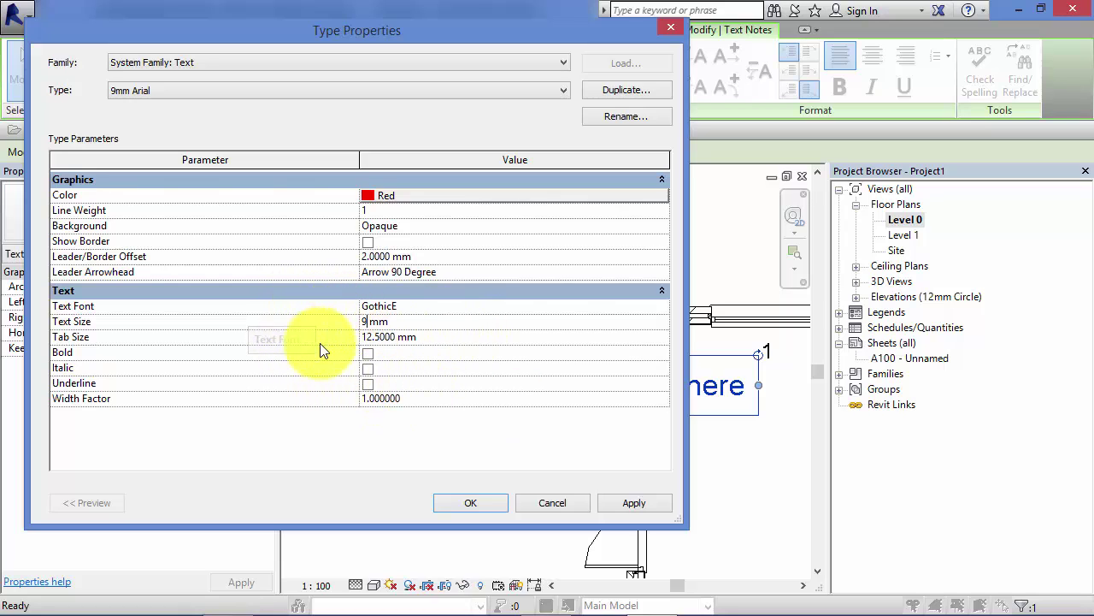
pyautogui.click(478, 503)
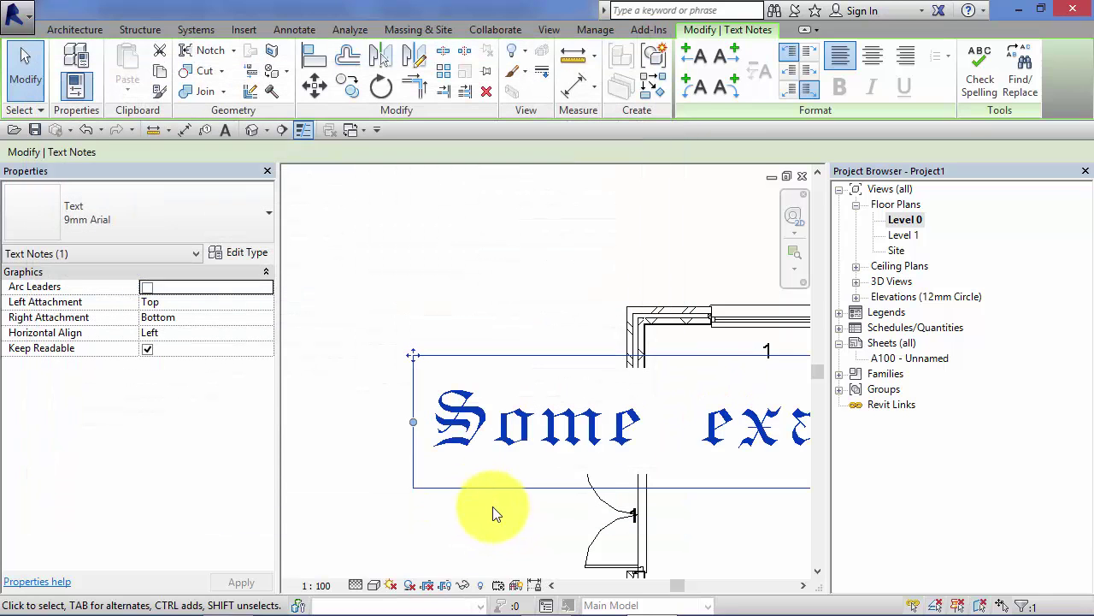
pyautogui.click(481, 524)
# Move the red "Some example text here" note up off the building, to just above window tags 1, 2 and 3.
pyautogui.scroll(-6, 481, 522)
pyautogui.moveTo(628, 561); pyautogui.dragTo(484, 492, button='middle')
pyautogui.scroll(-1, 526, 462)
pyautogui.moveTo(619, 515); pyautogui.dragTo(600, 493, button='middle')
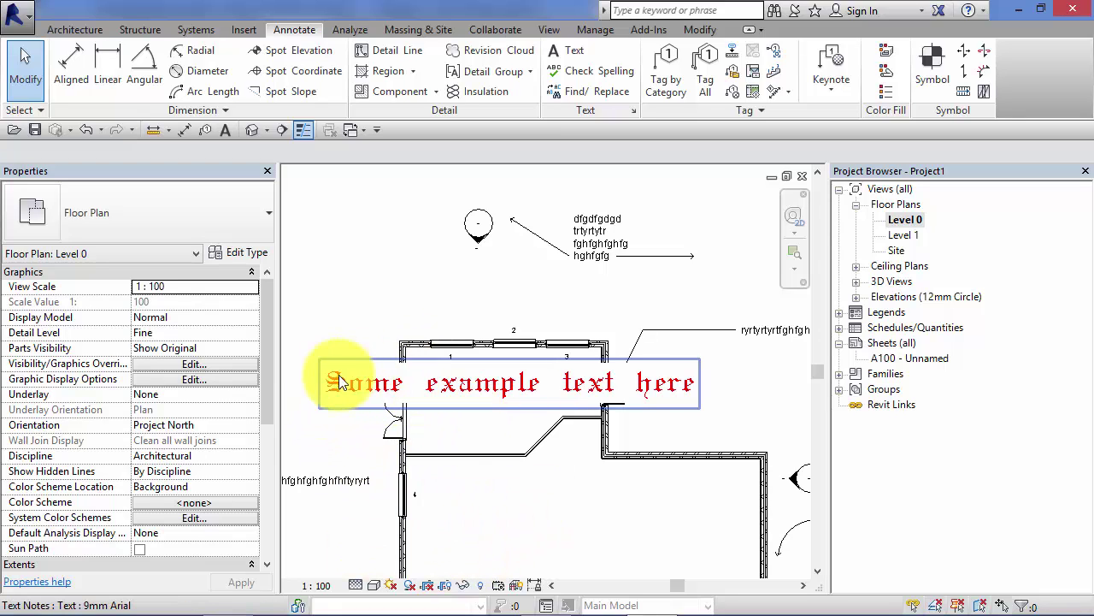
pyautogui.click(357, 365)
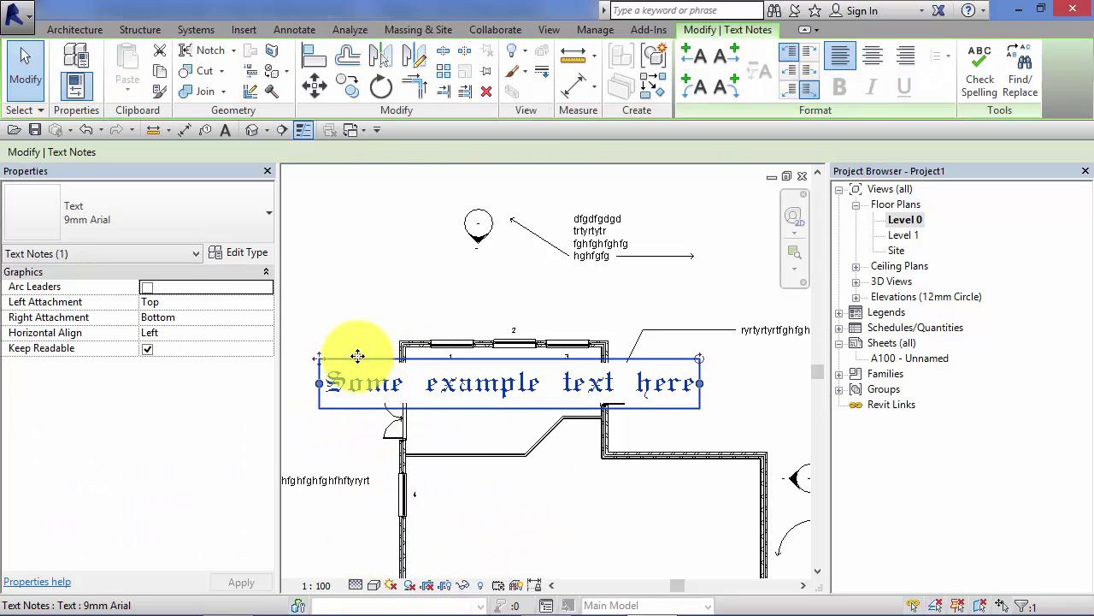
pyautogui.moveTo(356, 354)
pyautogui.mouseDown()
pyautogui.moveTo(379, 306)
pyautogui.moveTo(362, 256)
pyautogui.moveTo(357, 273)
pyautogui.mouseUp()
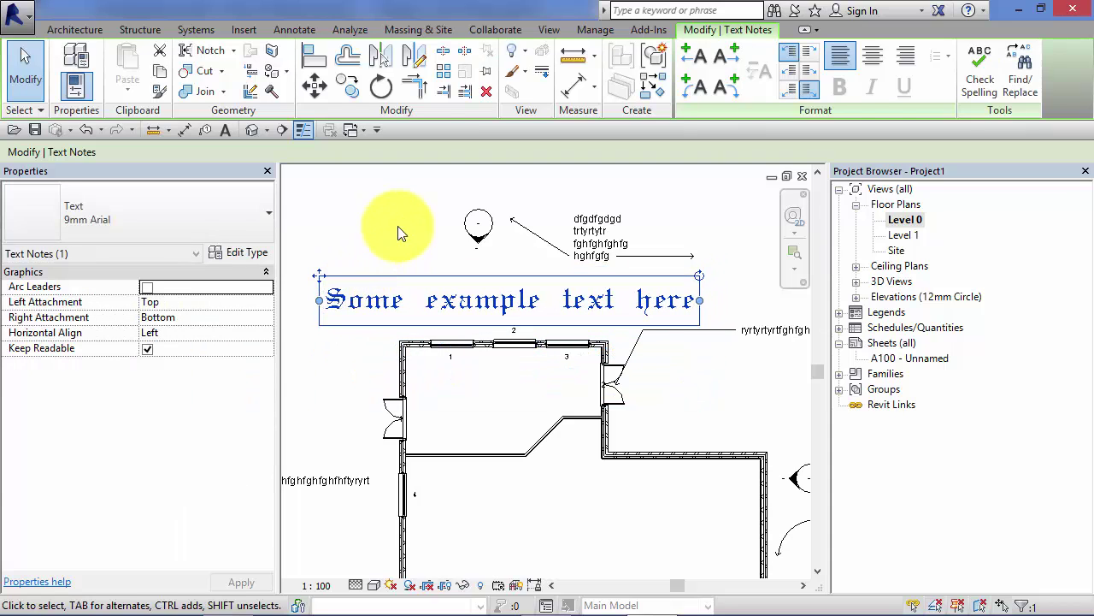
pyautogui.click(393, 224)
# Set the Level 0 view scale to 1:500 and compare the size of the text notes with the building.
pyautogui.moveTo(521, 423); pyautogui.dragTo(548, 445, button='middle')
pyautogui.scroll(4, 300, 321)
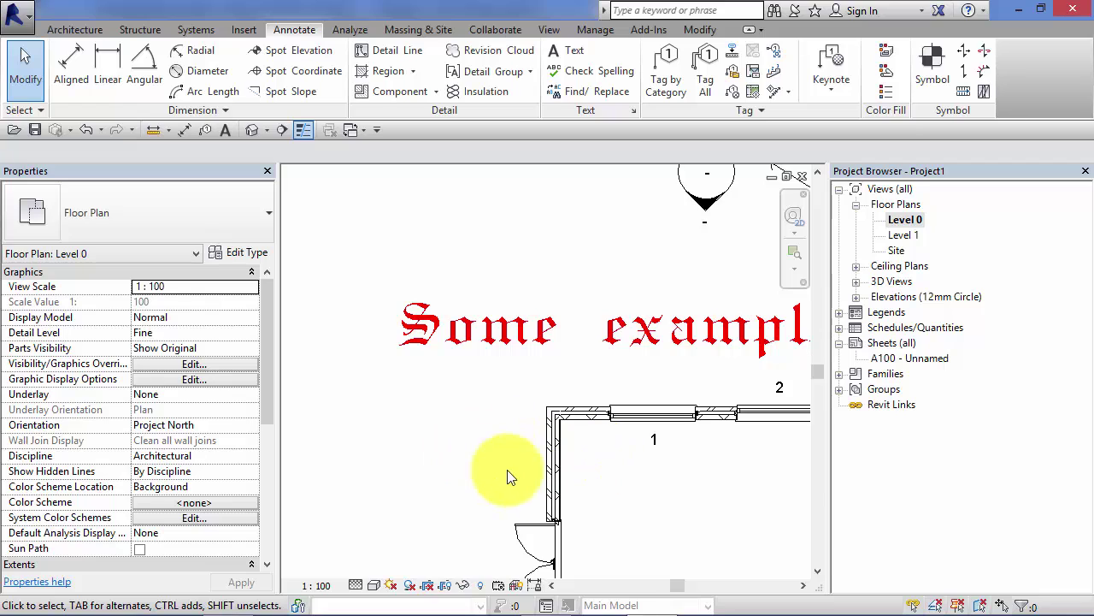
pyautogui.click(316, 586)
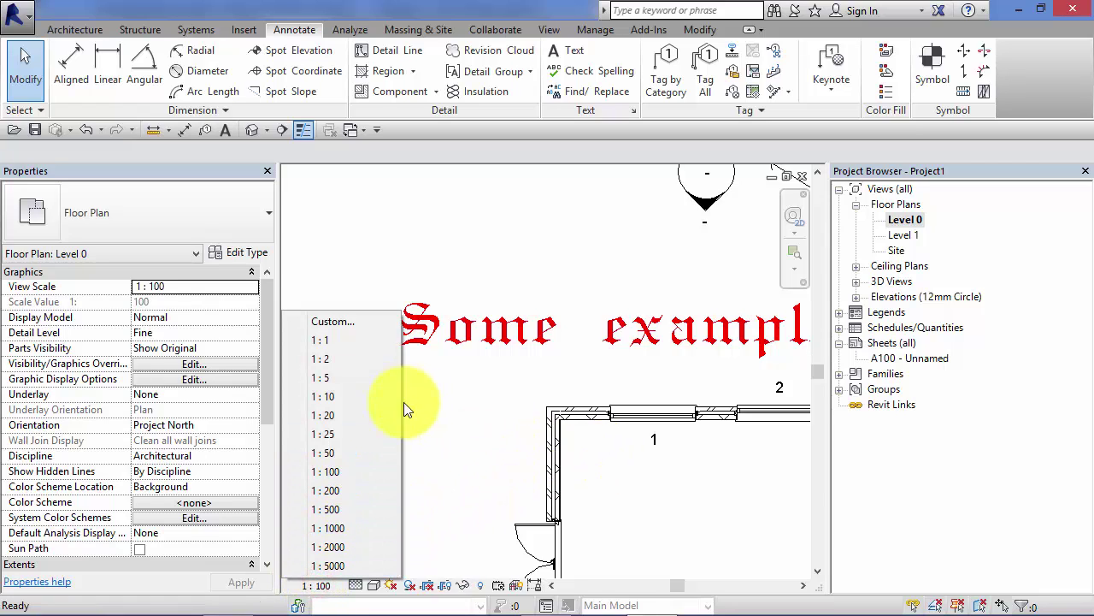
pyautogui.click(347, 509)
pyautogui.scroll(-6, 413, 412)
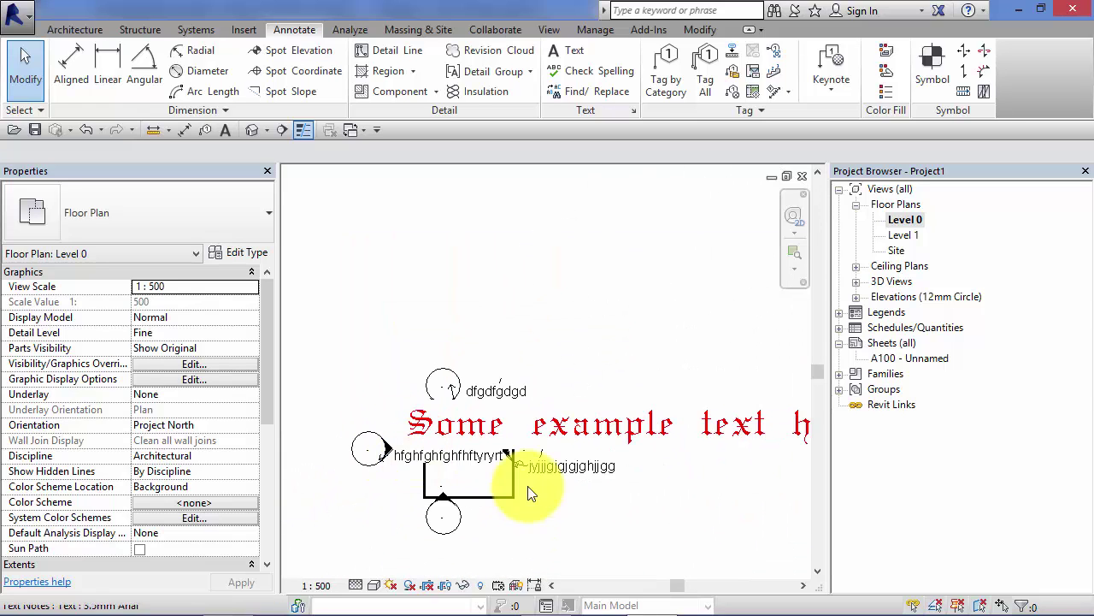
pyautogui.moveTo(581, 510); pyautogui.dragTo(608, 486, button='middle')
pyautogui.scroll(2, 558, 454)
pyautogui.scroll(1, 470, 421)
pyautogui.click(368, 375)
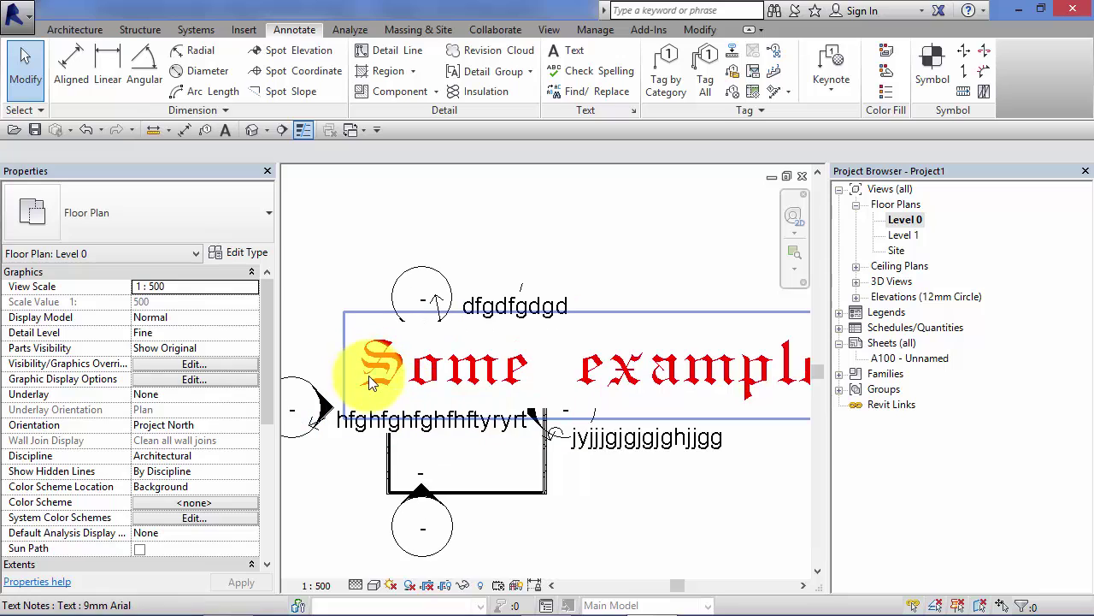
pyautogui.press('Escape')
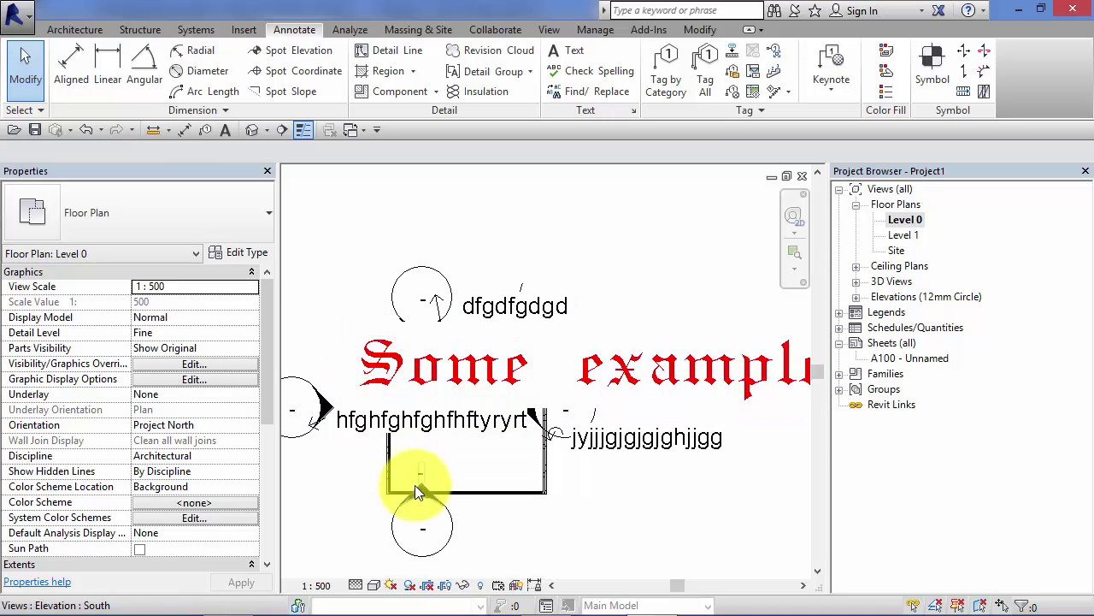
pyautogui.click(502, 395)
pyautogui.press('Escape')
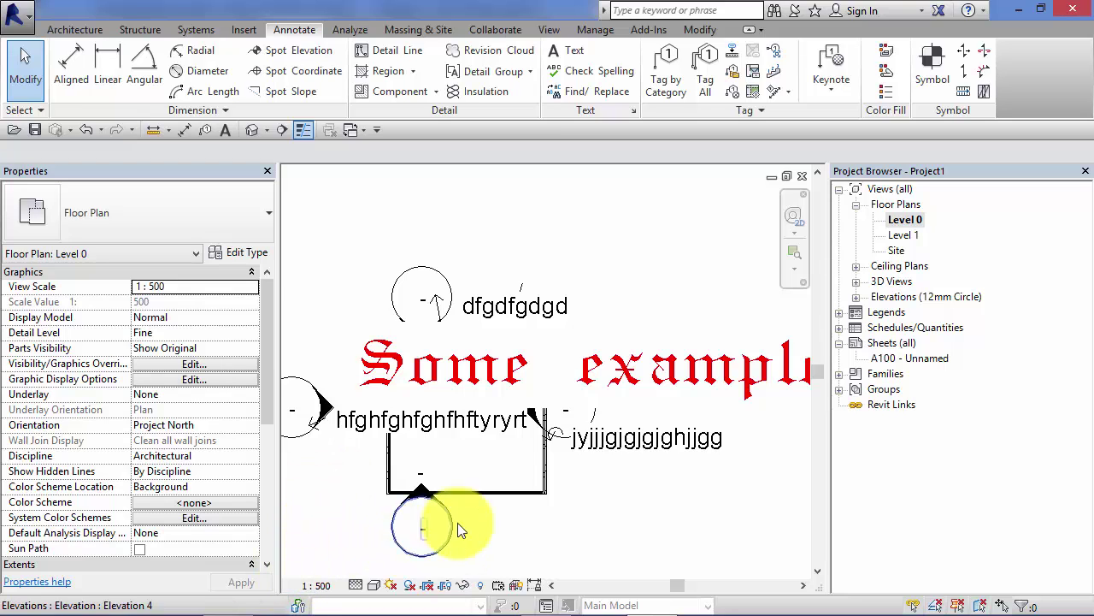
pyautogui.scroll(-3, 642, 511)
pyautogui.moveTo(679, 520); pyautogui.dragTo(513, 489, button='middle')
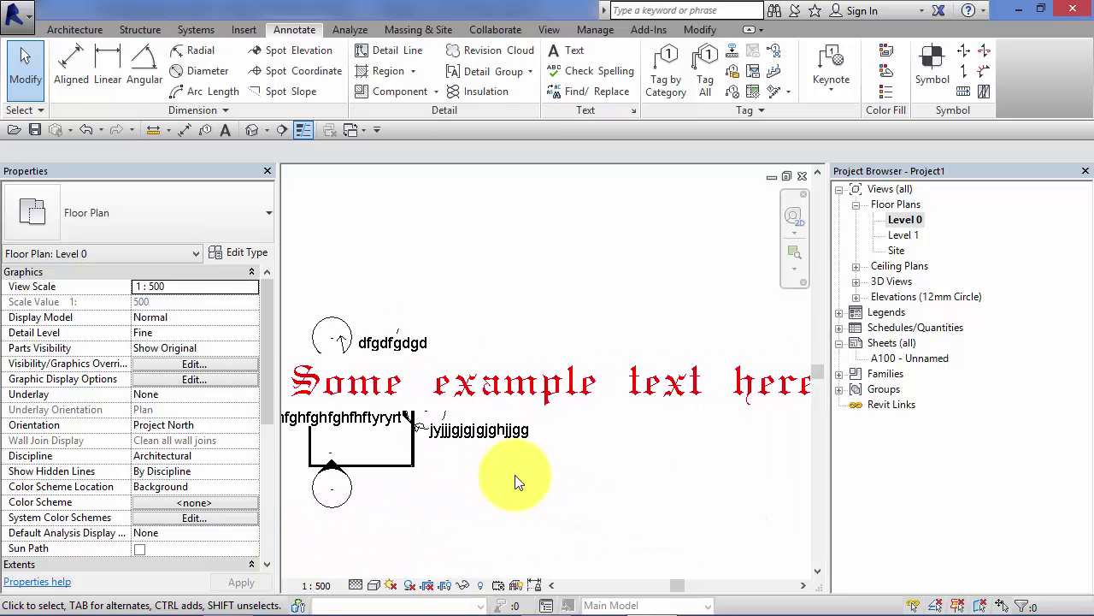
pyautogui.scroll(-2, 519, 492)
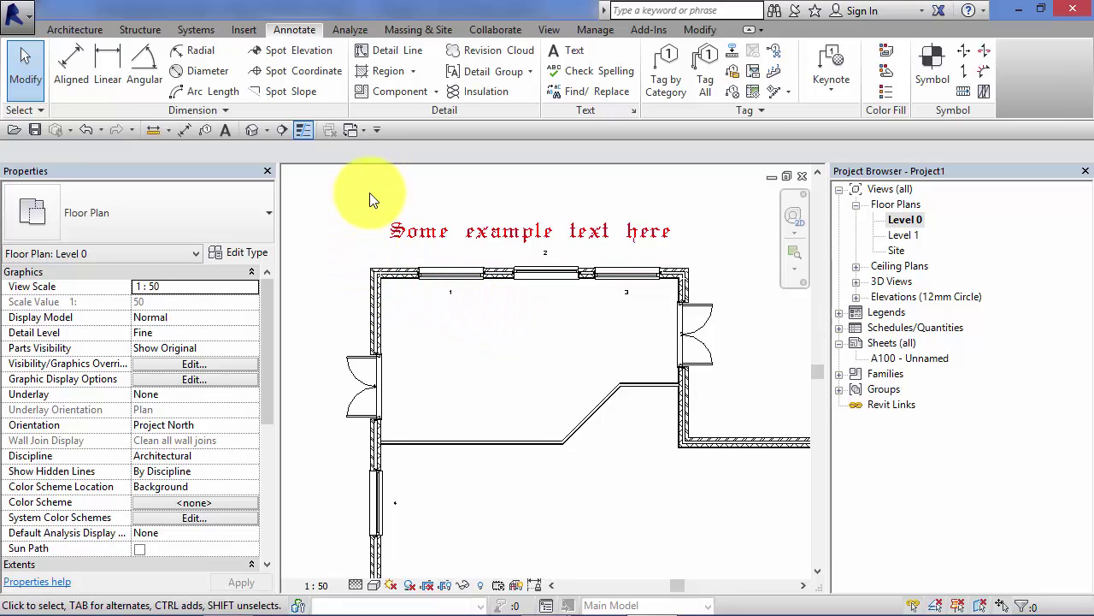
pyautogui.click(410, 222)
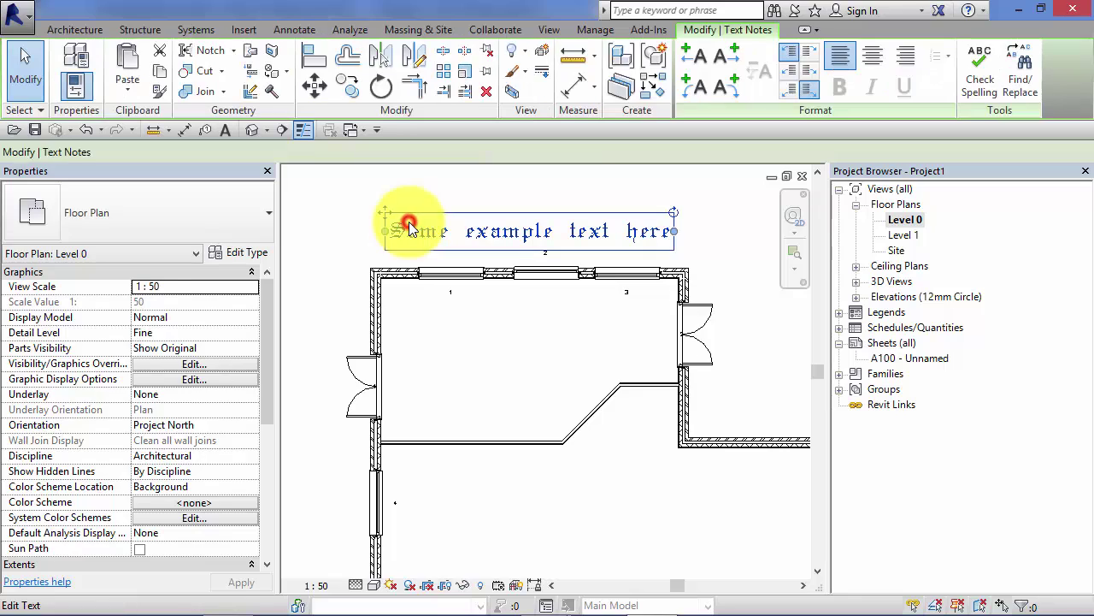
pyautogui.click(463, 195)
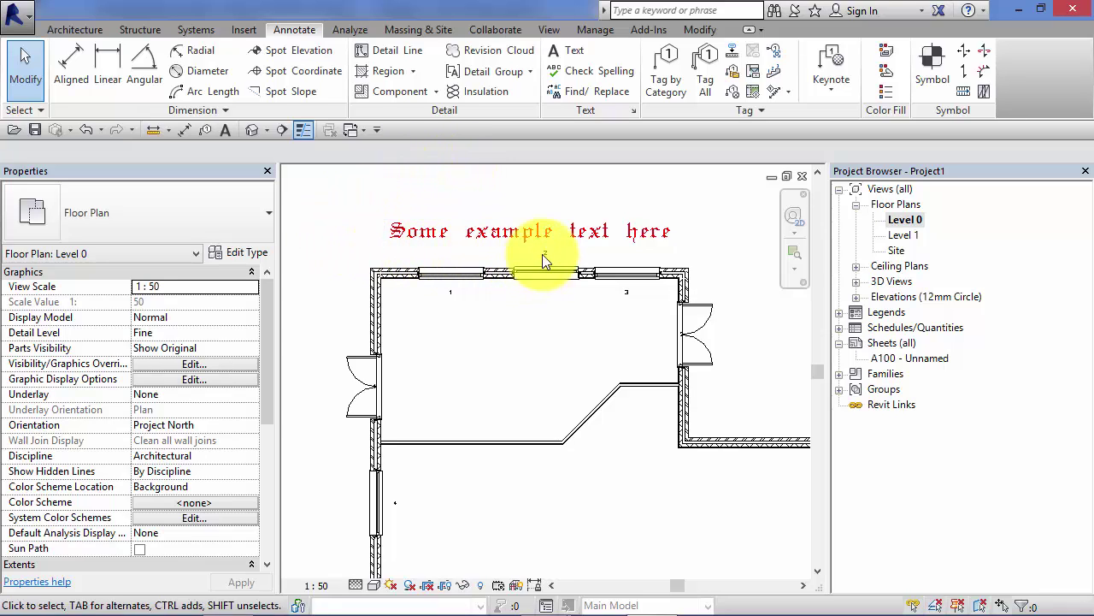
# Duplicate the Level 0 floor plan view without its detailing.
pyautogui.click(918, 220)
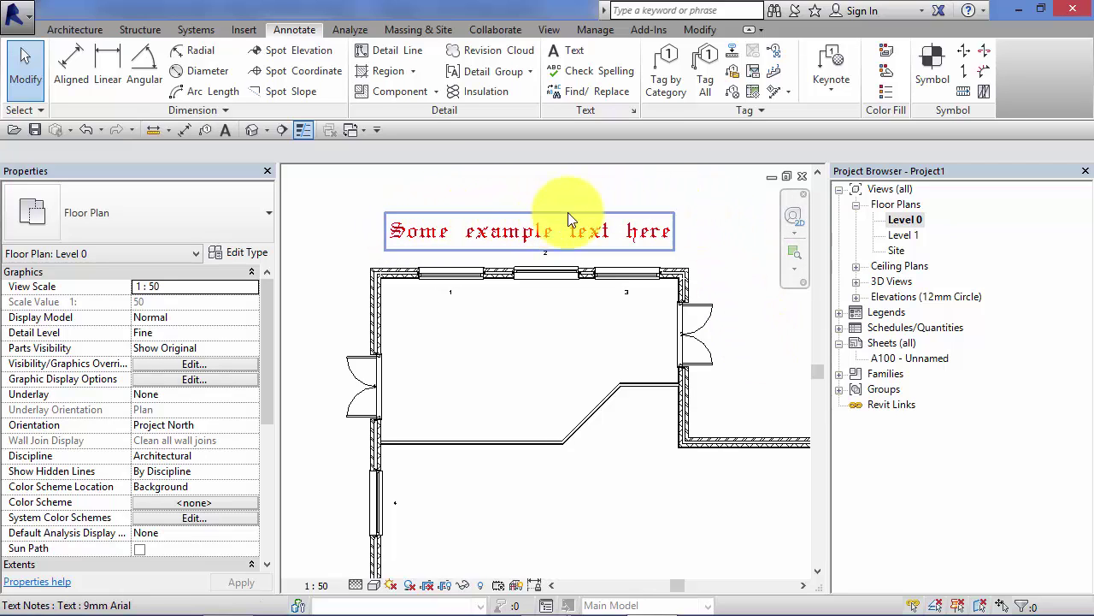
pyautogui.rightClick(896, 221)
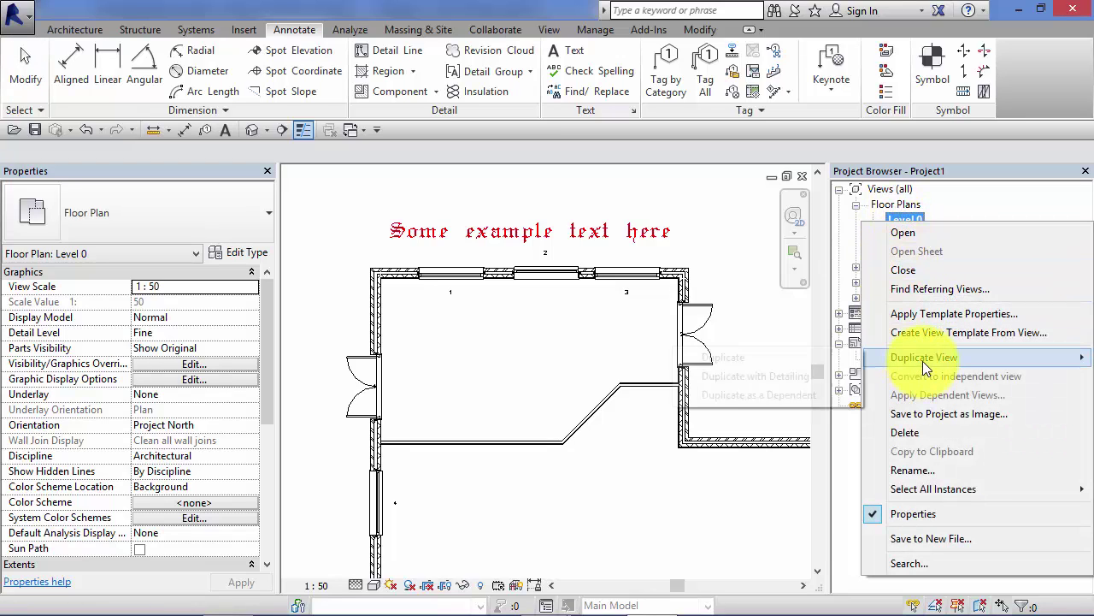
pyautogui.moveTo(923, 360)
pyautogui.click(828, 357)
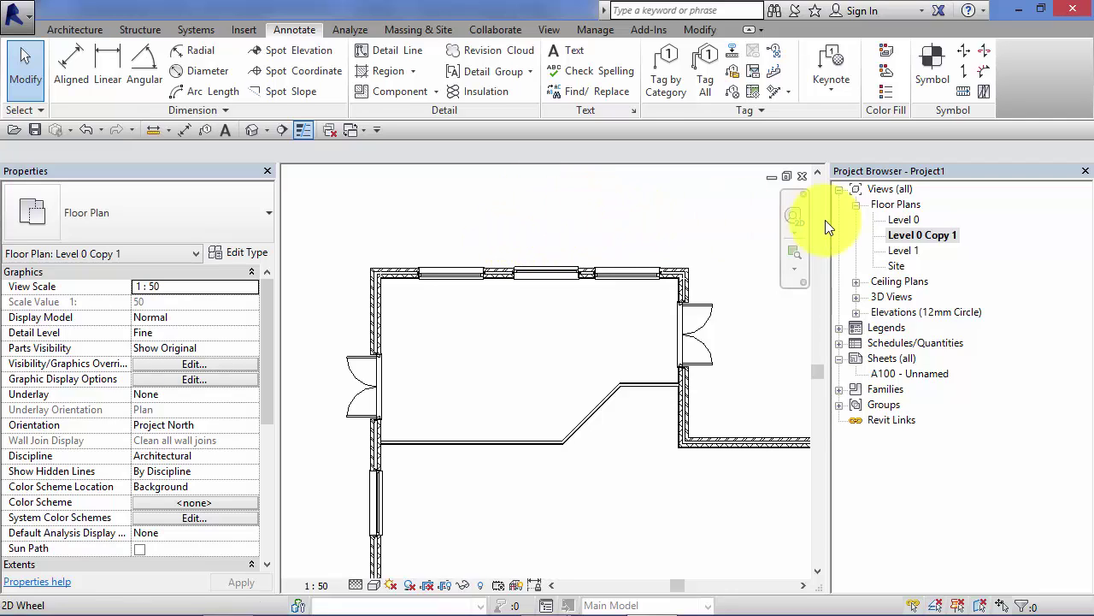
# Reopen the Level 0 floor plan and duplicate it with detailing.
pyautogui.doubleClick(897, 221)
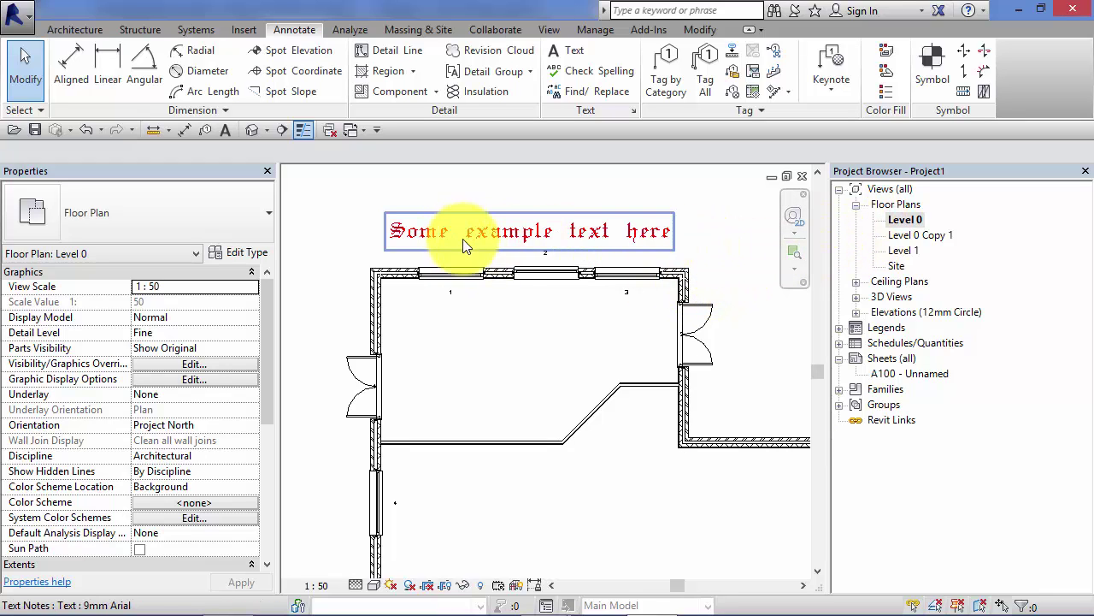
pyautogui.rightClick(898, 222)
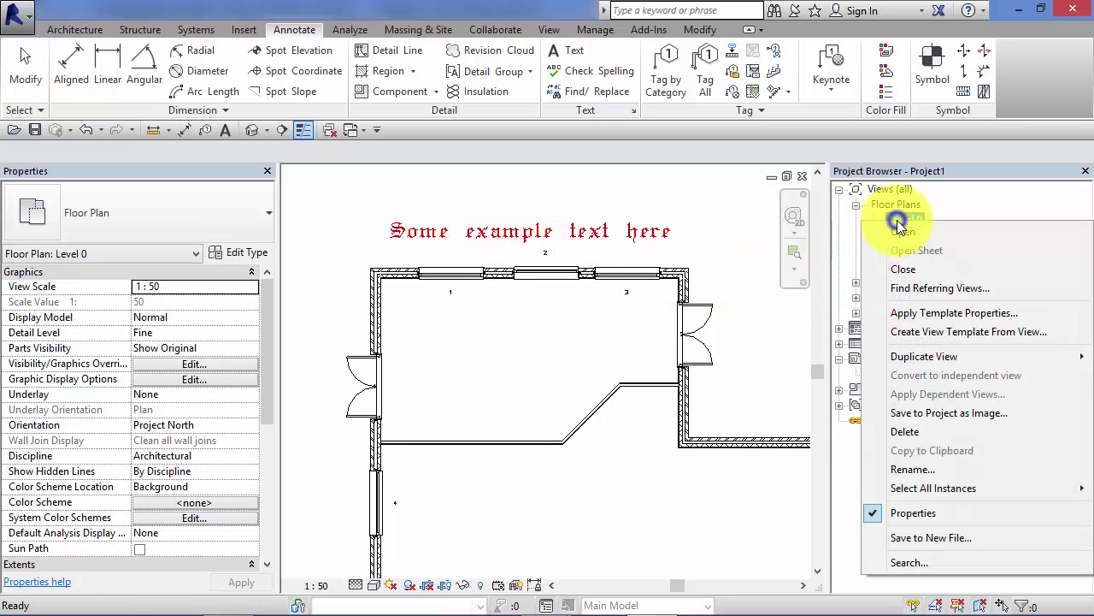
pyautogui.moveTo(924, 354)
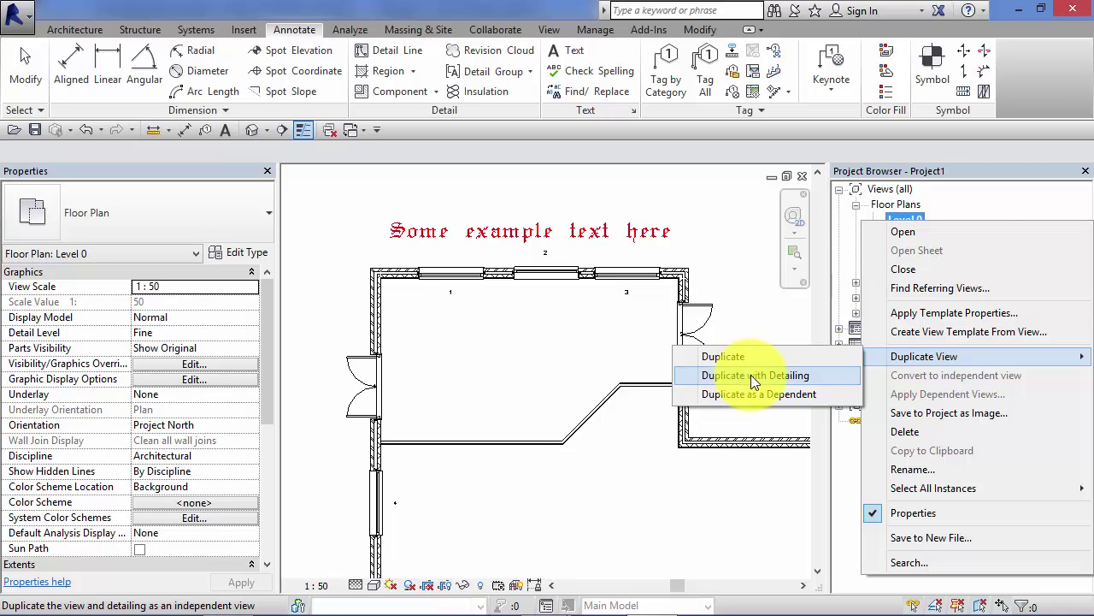
pyautogui.click(753, 378)
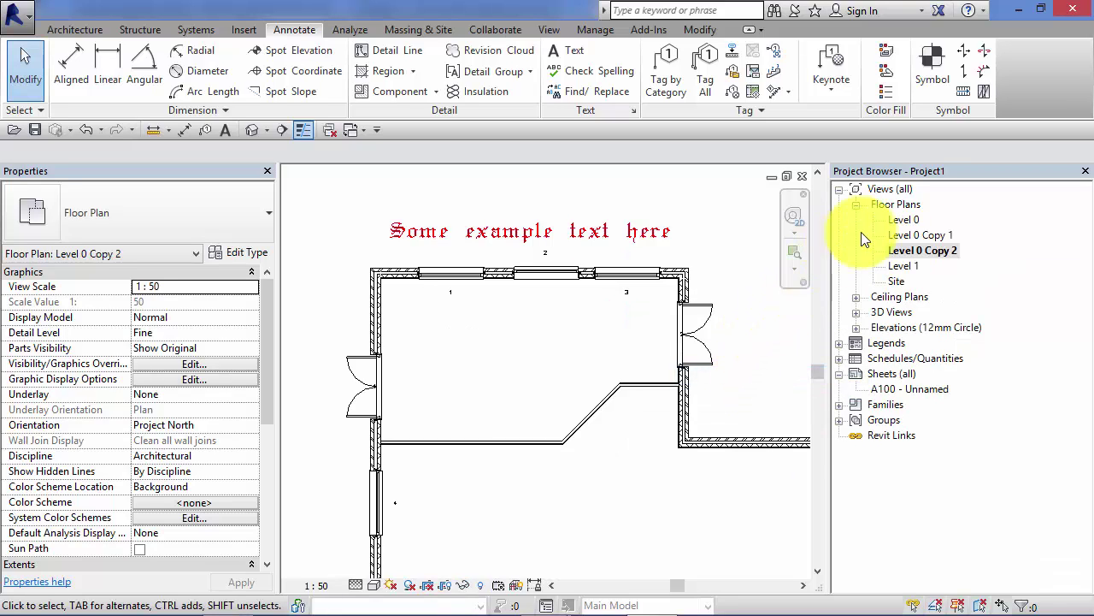
pyautogui.click(918, 253)
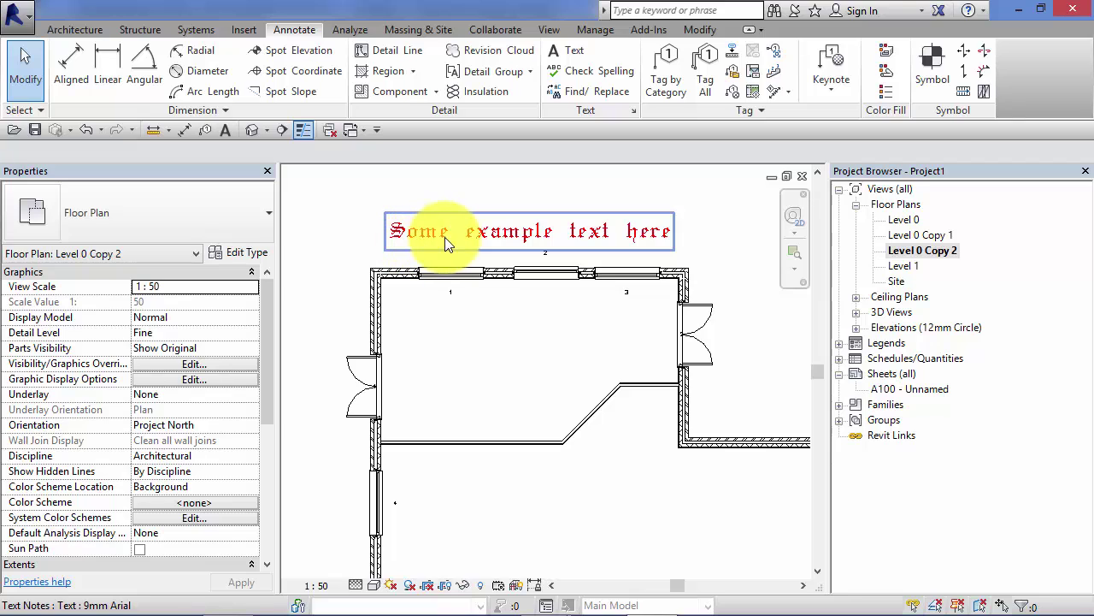
# Move the red note in Level 0 Copy 2 below the angled interior wall and replace its words "text here" with "ihihiuhiucgcg".
pyautogui.click(573, 247)
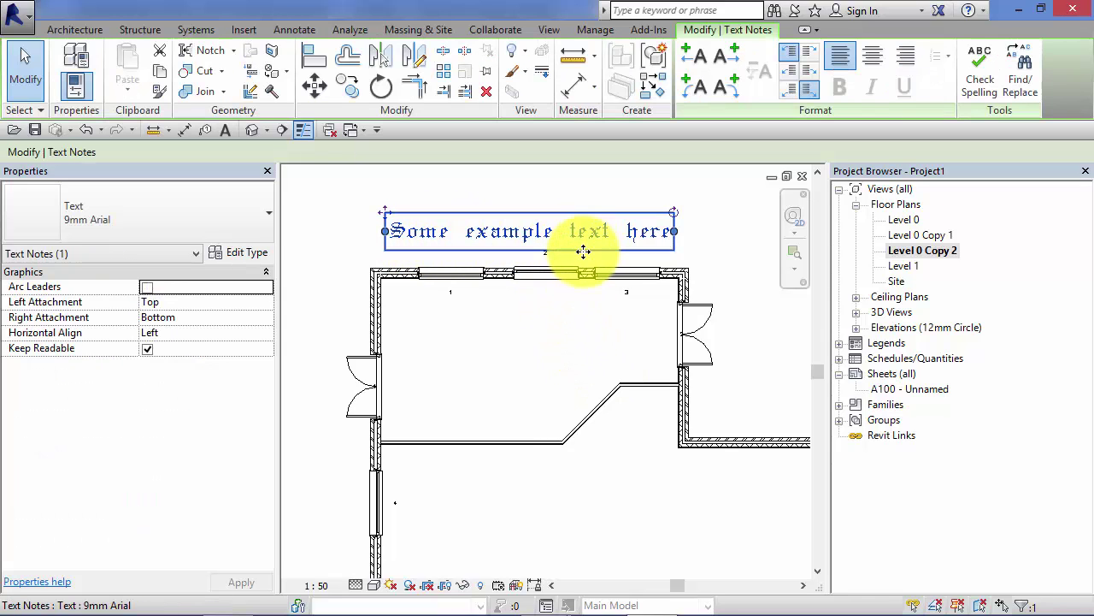
pyautogui.moveTo(587, 252); pyautogui.dragTo(609, 540)
pyautogui.doubleClick(679, 521)
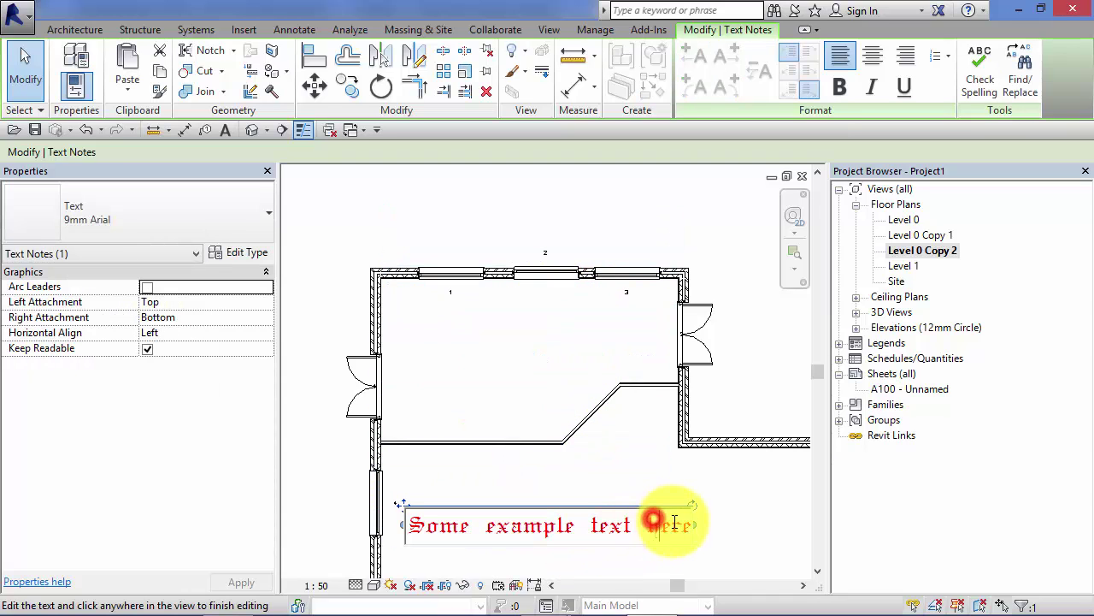
pyautogui.hotkey('shift', 'Left')
pyautogui.hotkey('shift', 'Left')
pyautogui.hotkey('shift', 'Left')
pyautogui.hotkey('shift', 'Left')
pyautogui.hotkey('shift', 'Left')
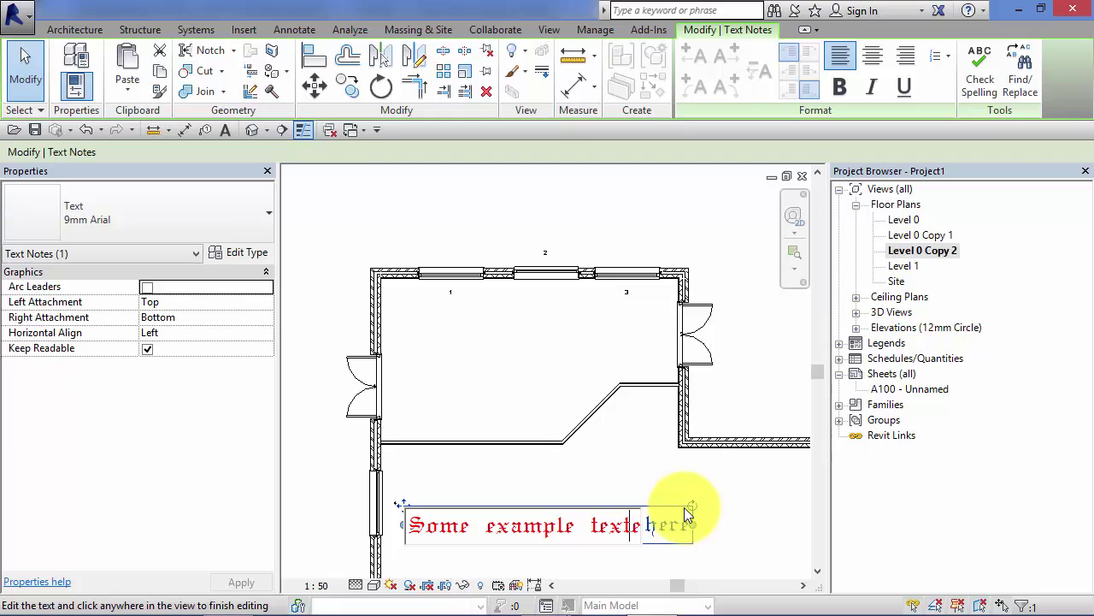
pyautogui.hotkey('shift', 'Left')
pyautogui.hotkey('shift', 'Left')
pyautogui.hotkey('shift', 'Left')
pyautogui.hotkey('shift', 'Left')
pyautogui.hotkey('shift', 'Left')
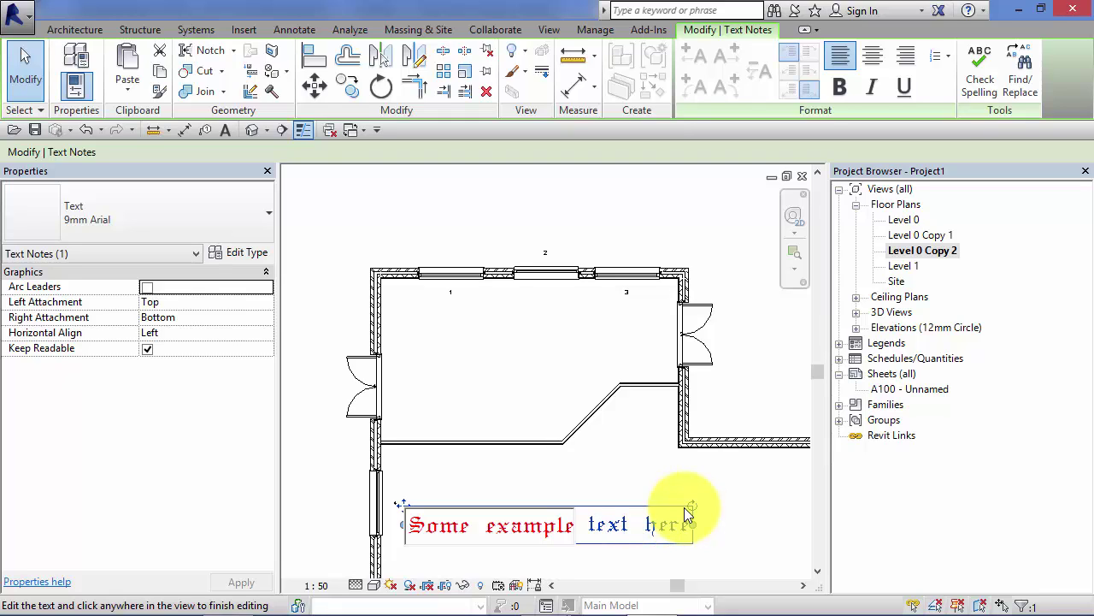
pyautogui.write('ihihiuhiucgcg')
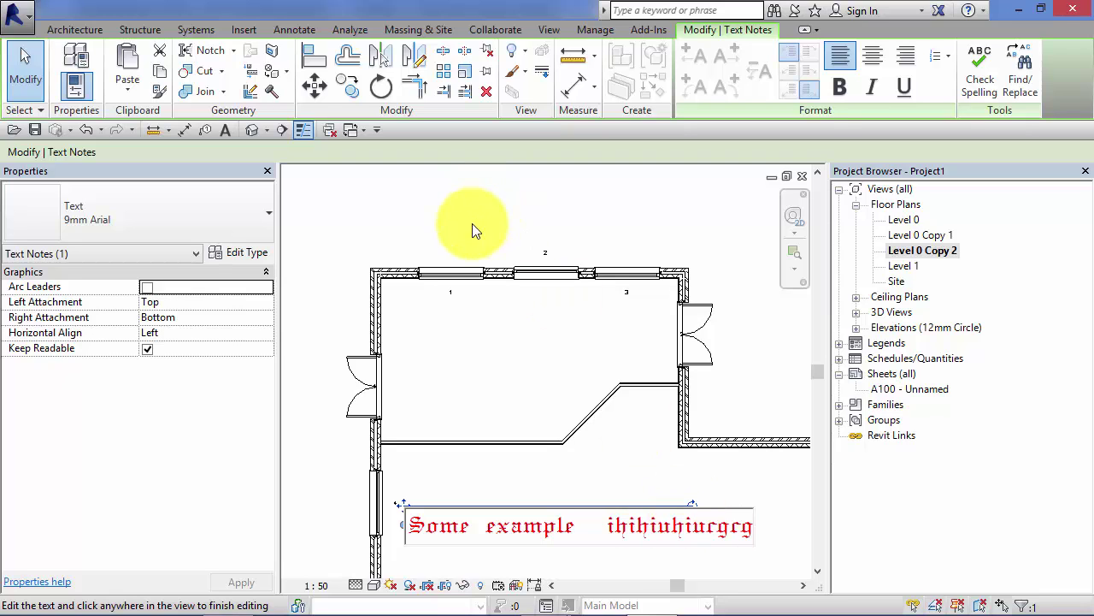
pyautogui.hotkey('ctrl', 'a')
pyautogui.click(484, 225)
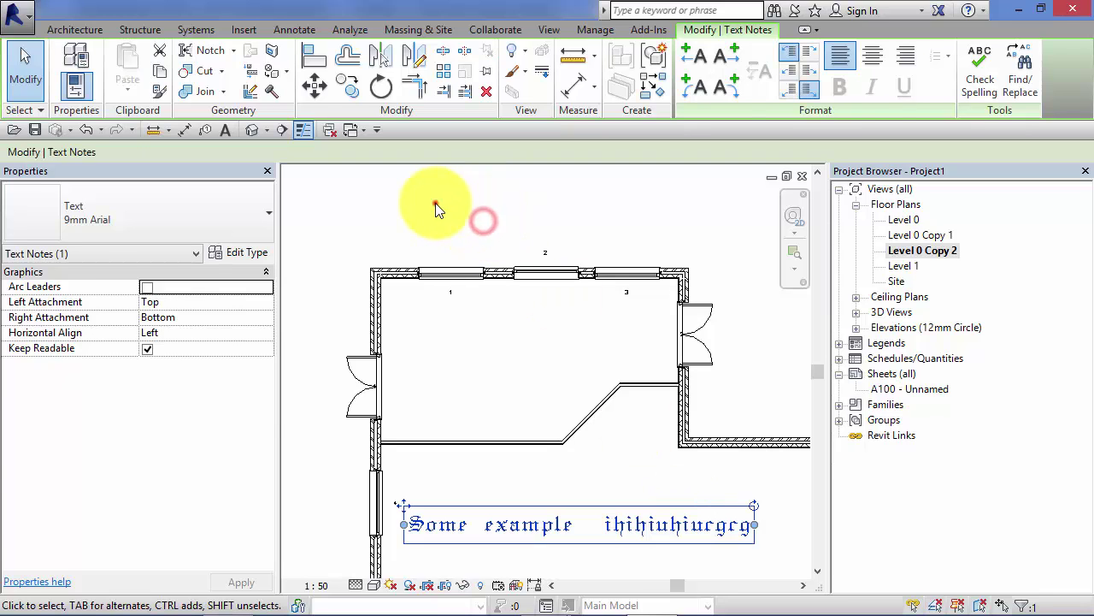
# Open Level 0 to check its original red note, and return to the Level 0 Copy 2 view.
pyautogui.doubleClick(904, 221)
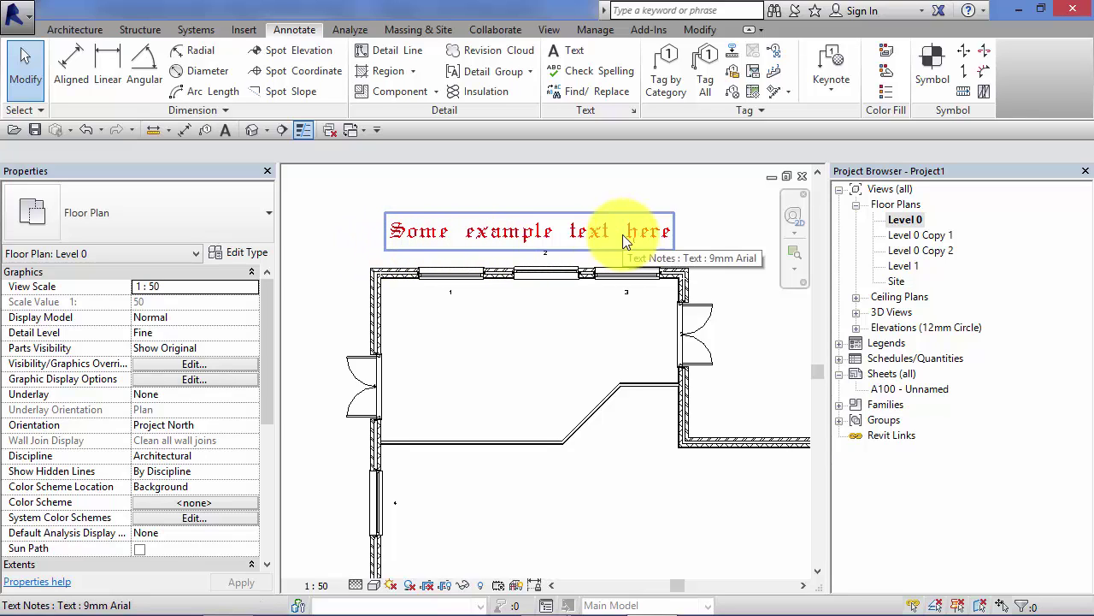
pyautogui.doubleClick(910, 251)
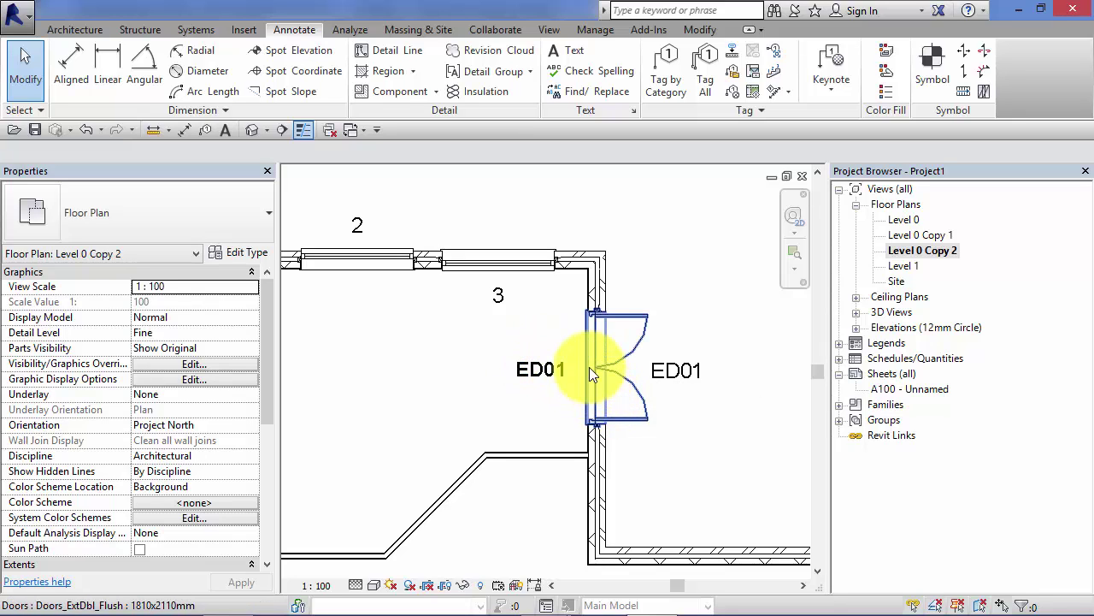
# Select the external double doors tagged ED01 to examine their Mark property and associated door tag.
pyautogui.click(620, 315)
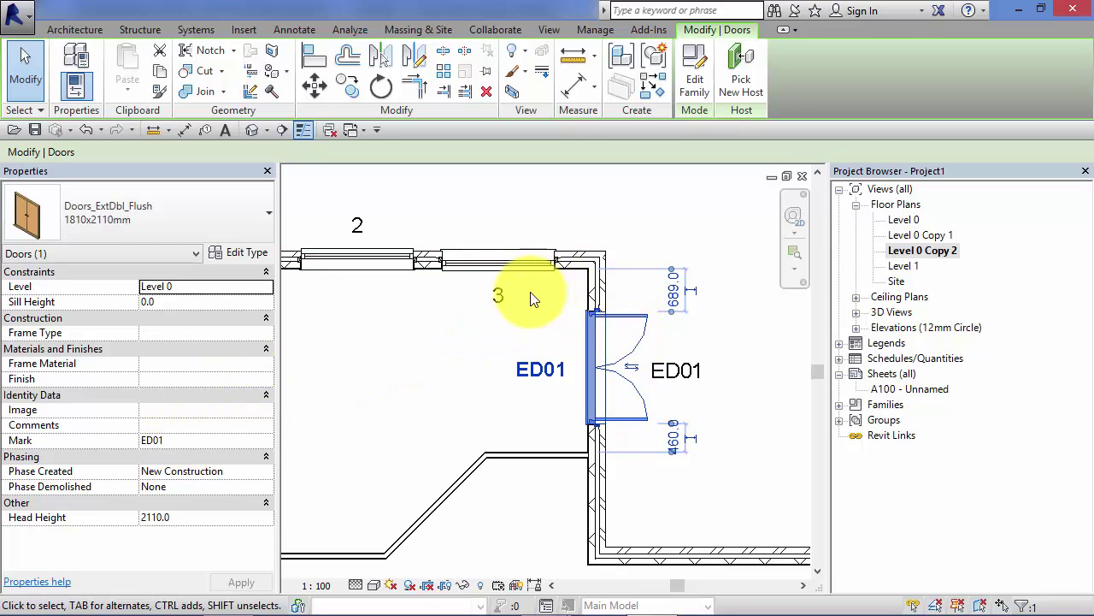
pyautogui.click(450, 353)
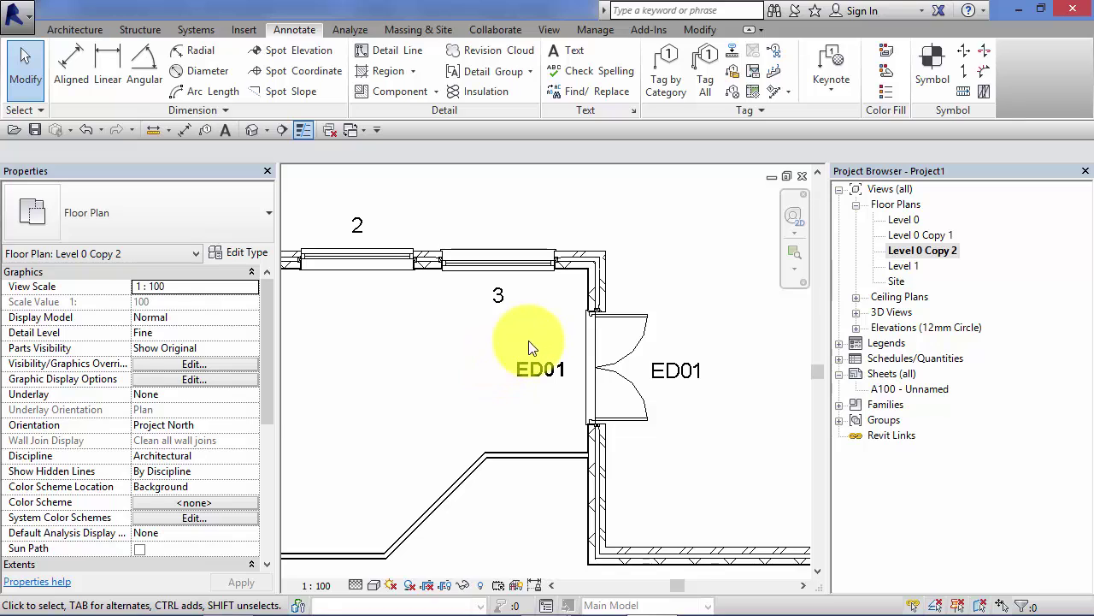
pyautogui.click(610, 358)
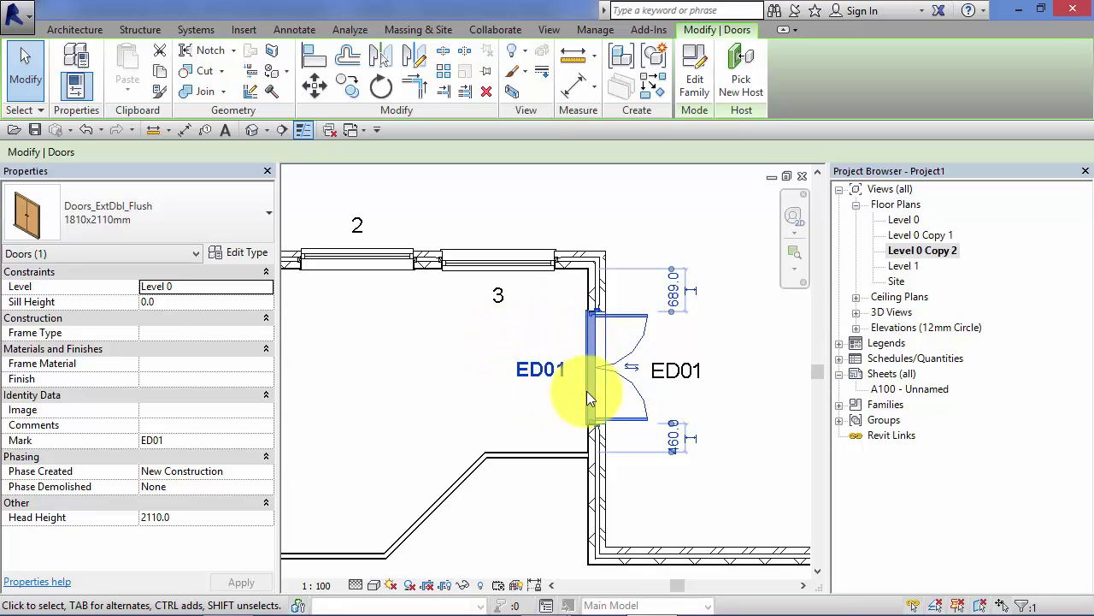
# Review the instance properties of the external double doors once more and clear the selection.
pyautogui.click(771, 368)
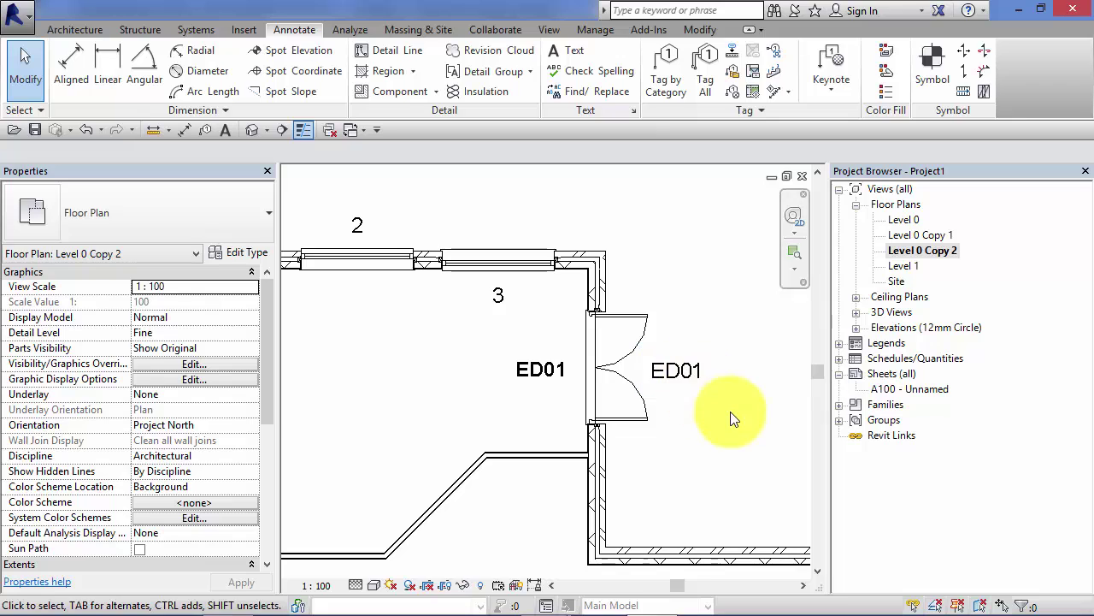
pyautogui.click(642, 318)
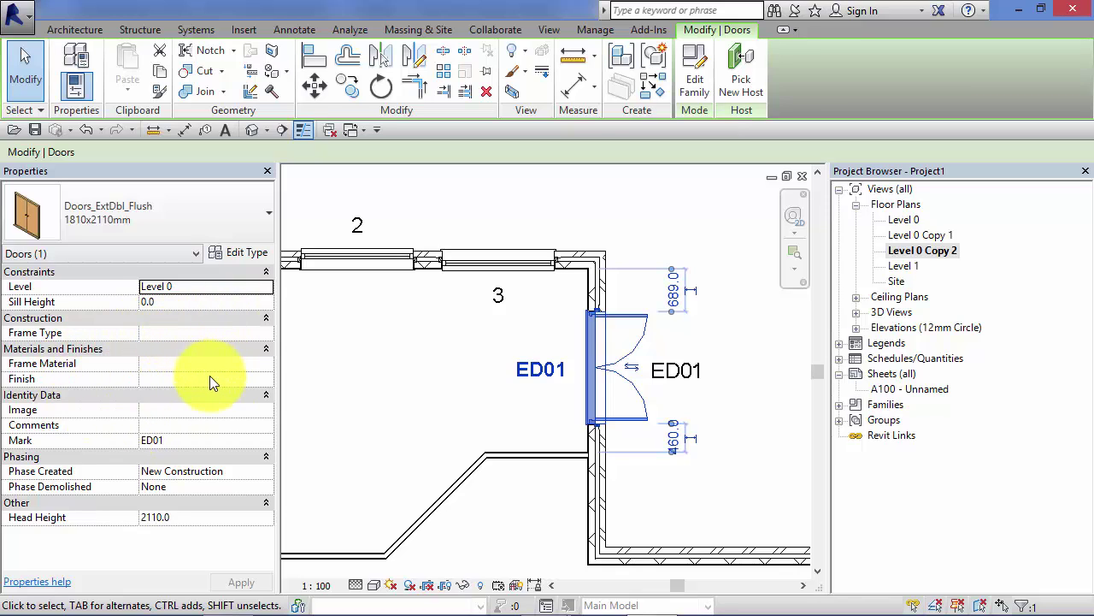
pyautogui.click(744, 329)
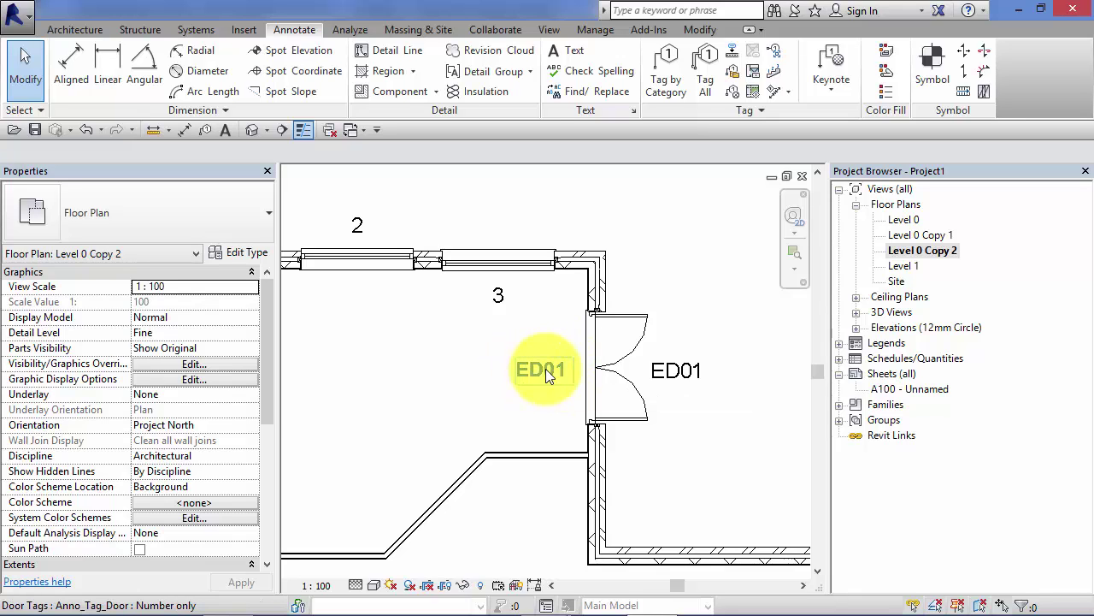
# Set the Mark of the external double doors to ED77.
pyautogui.click(605, 358)
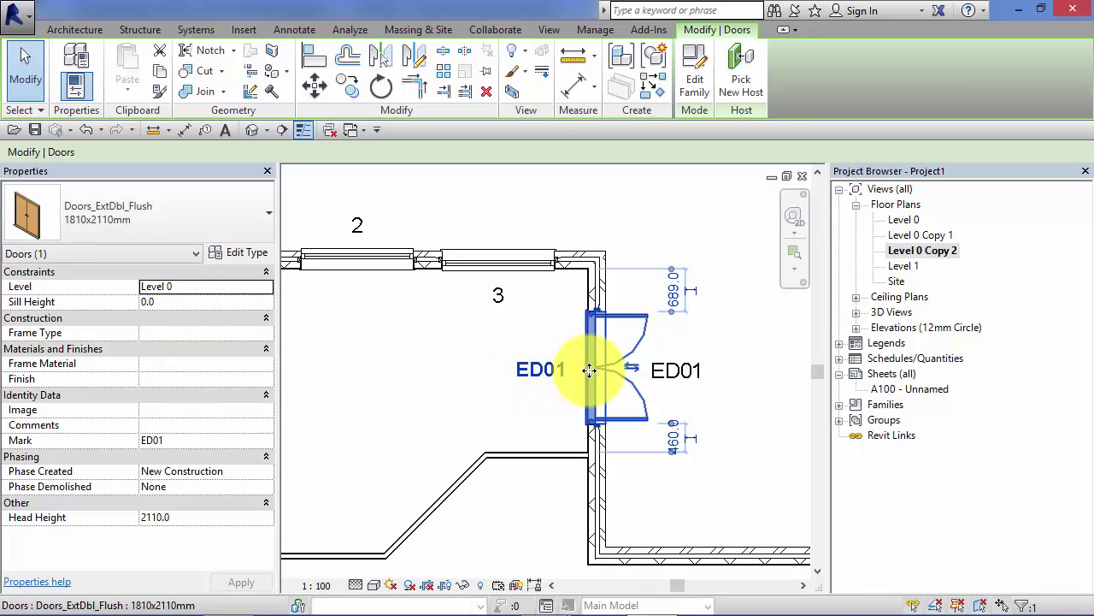
pyautogui.click(182, 441)
pyautogui.doubleClick(182, 440)
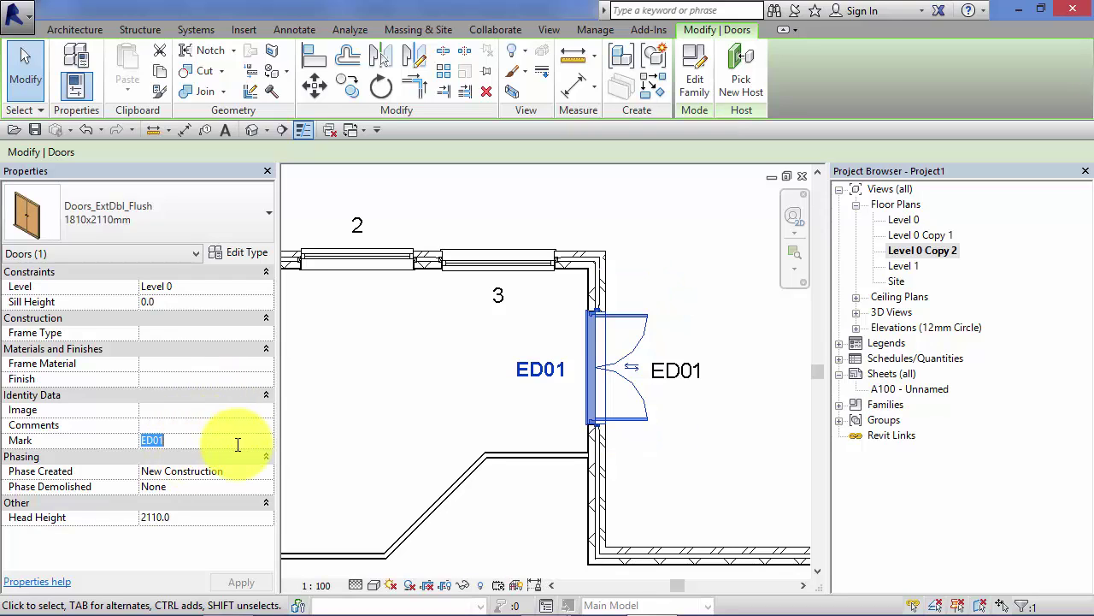
pyautogui.write('ED')
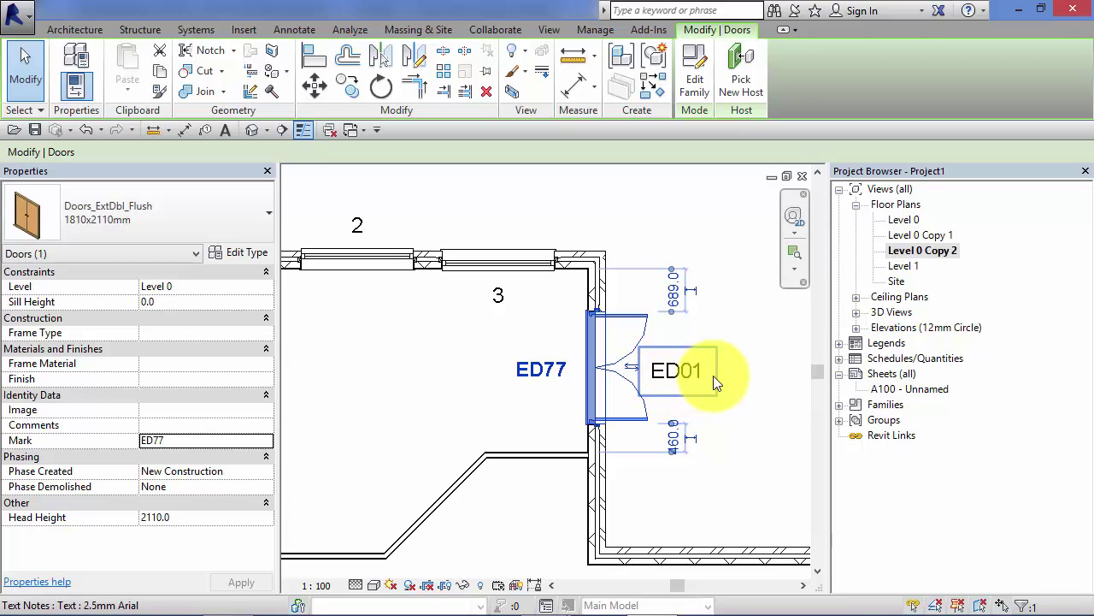
pyautogui.click(752, 346)
# Select the plain ED01 text note outside the double doors to compare it with the door tag.
pyautogui.click(691, 373)
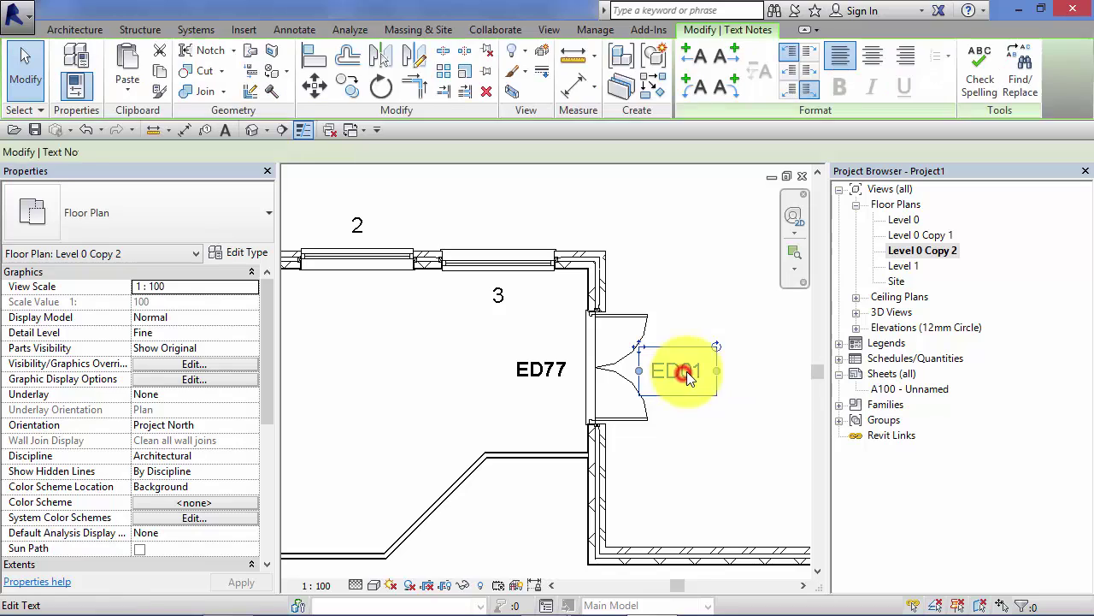
pyautogui.click(758, 404)
pyautogui.moveTo(755, 401); pyautogui.dragTo(658, 339, button='middle')
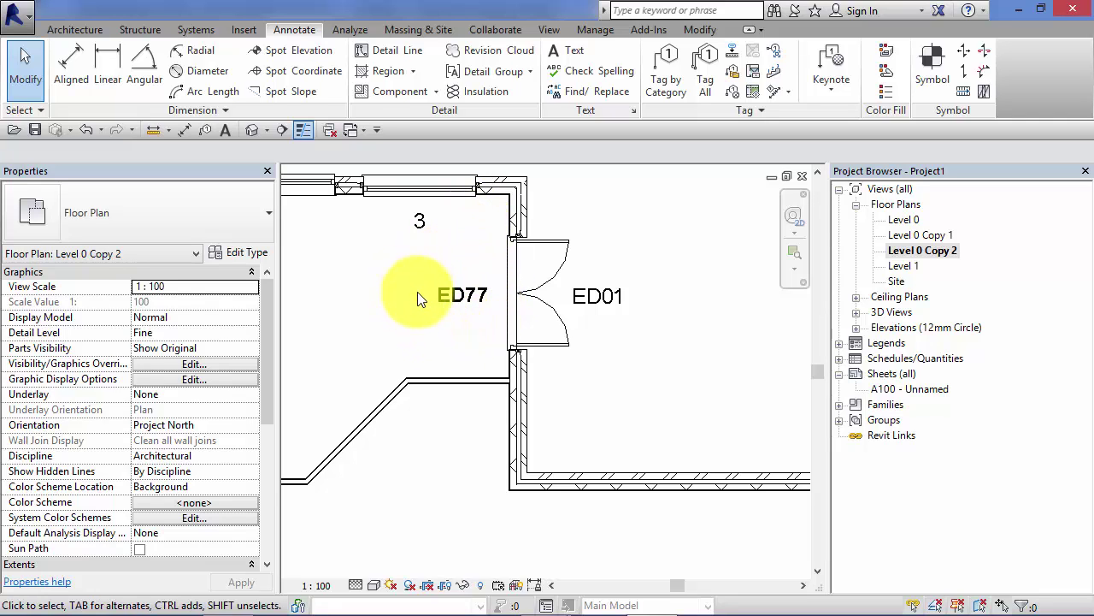
# Examine the type properties of the external double doors, close them without changes and deselect the doors.
pyautogui.click(515, 286)
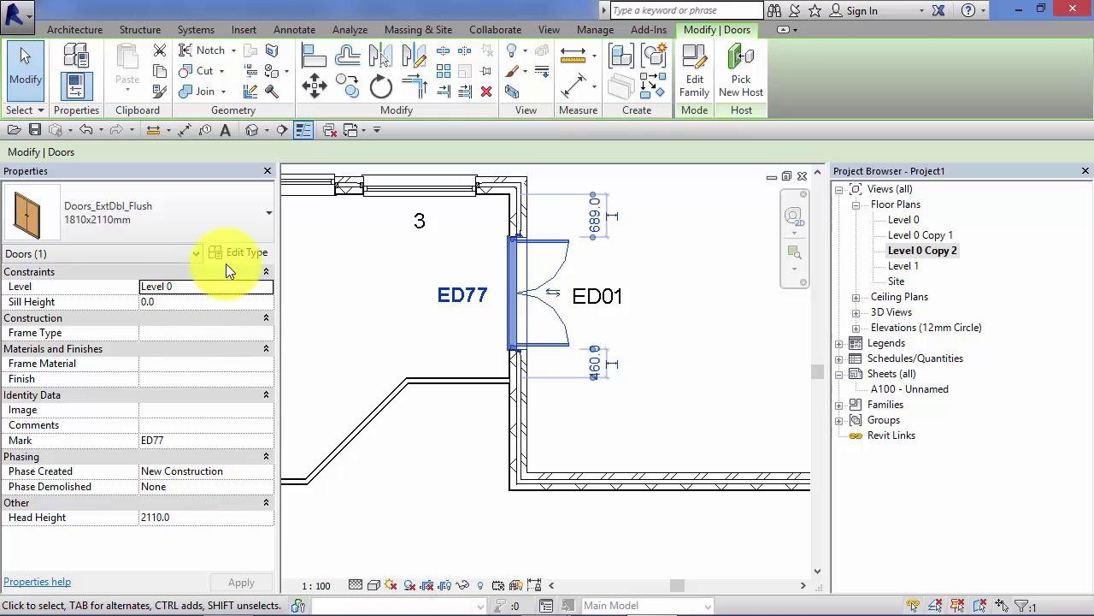
pyautogui.click(245, 253)
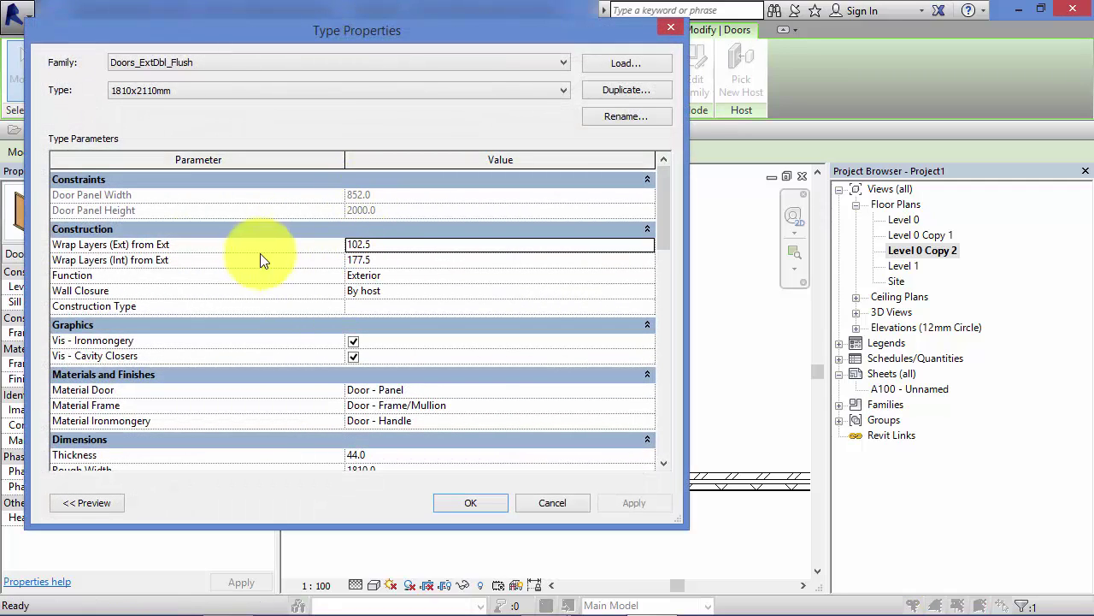
pyautogui.click(547, 503)
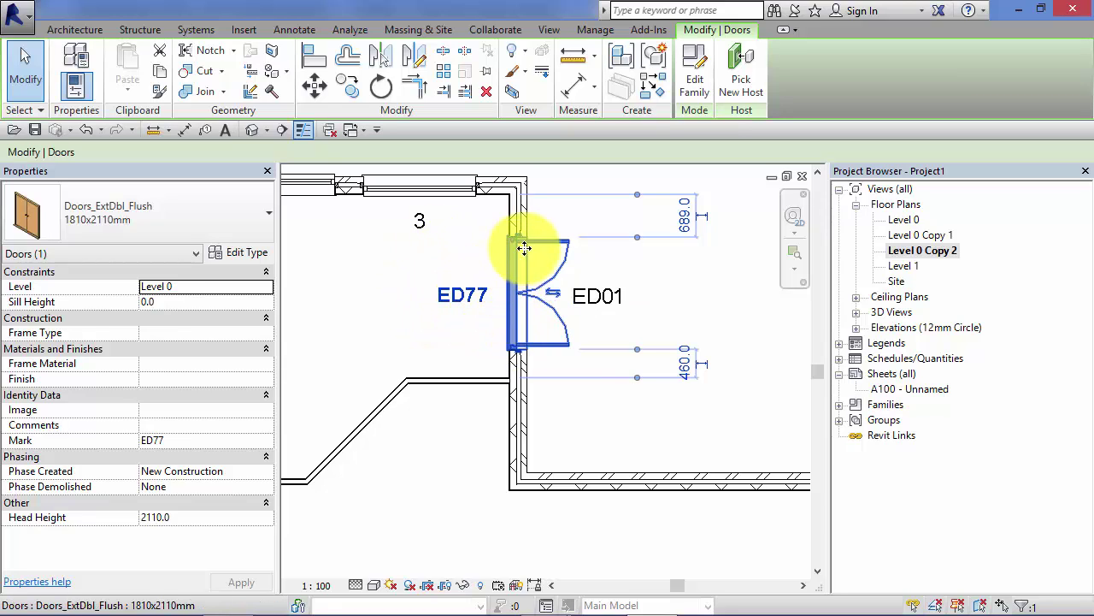
pyautogui.click(754, 310)
pyautogui.moveTo(739, 310); pyautogui.dragTo(709, 354, button='middle')
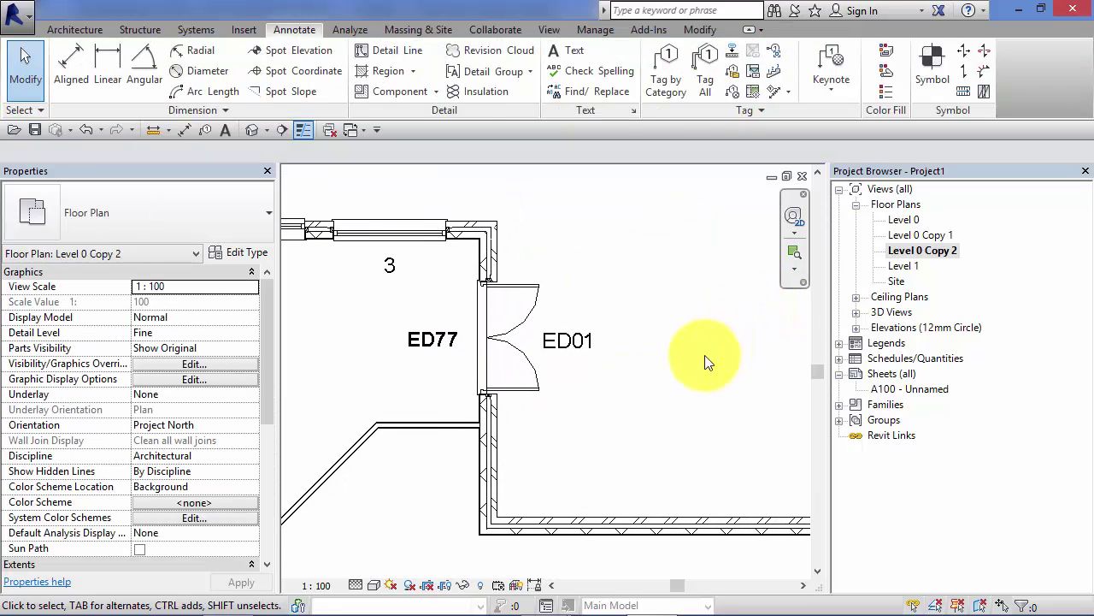